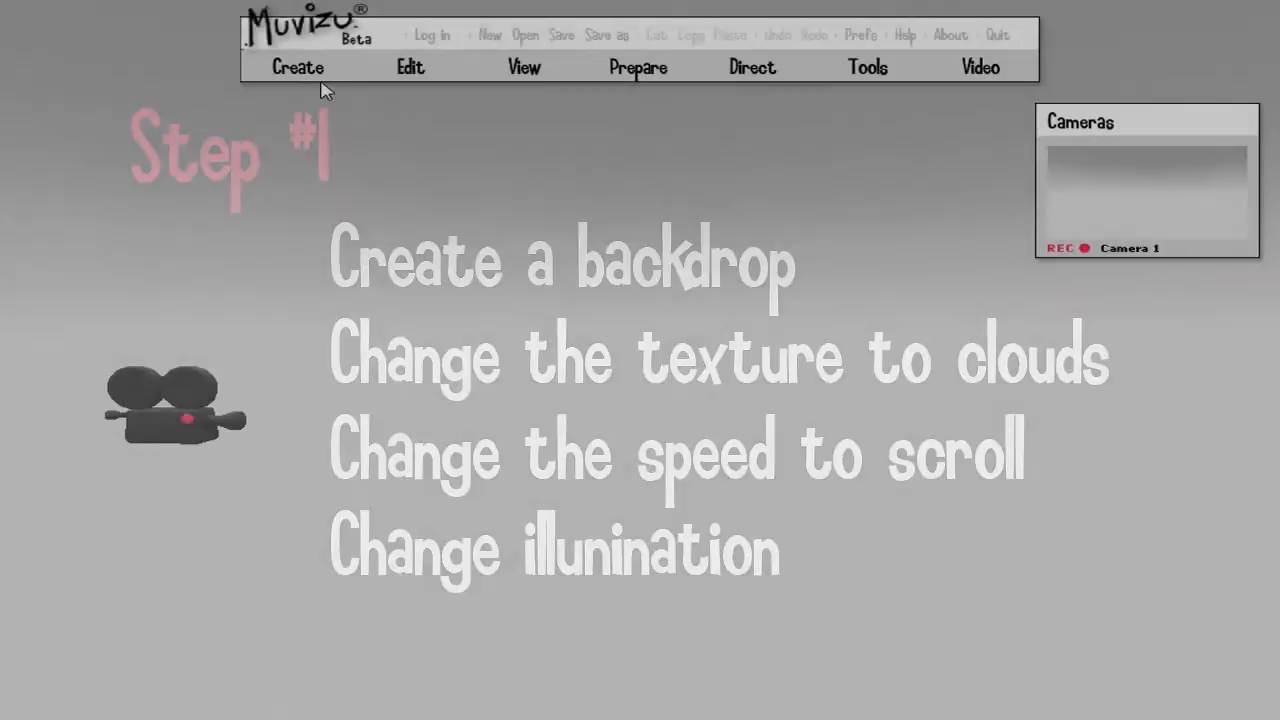
Add a Widescreen backdrop to the scene
click(298, 70)
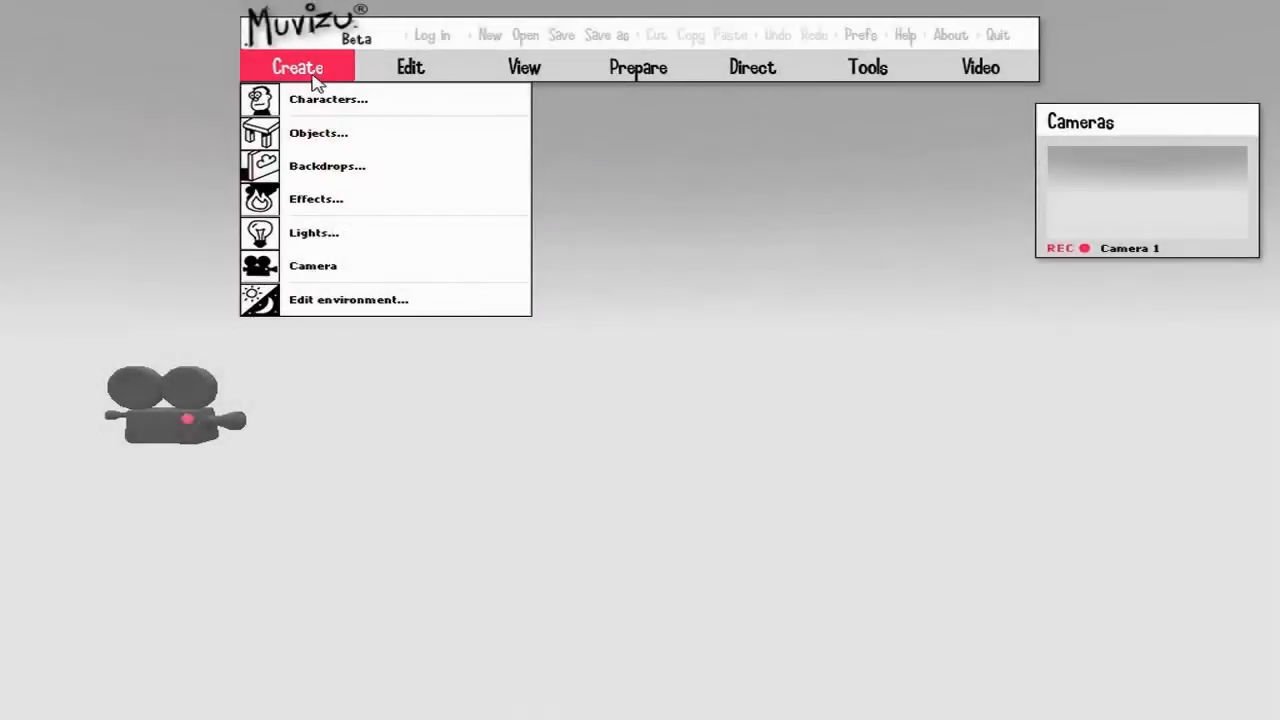
click(316, 170)
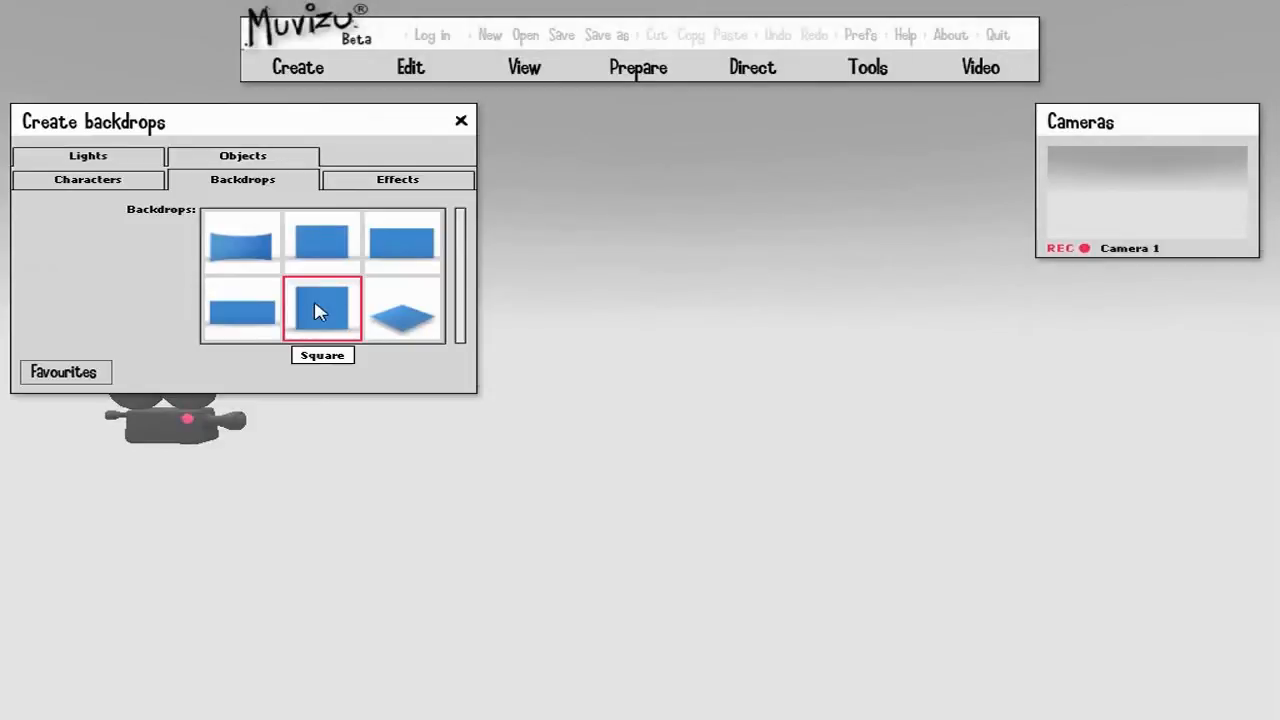
click(388, 250)
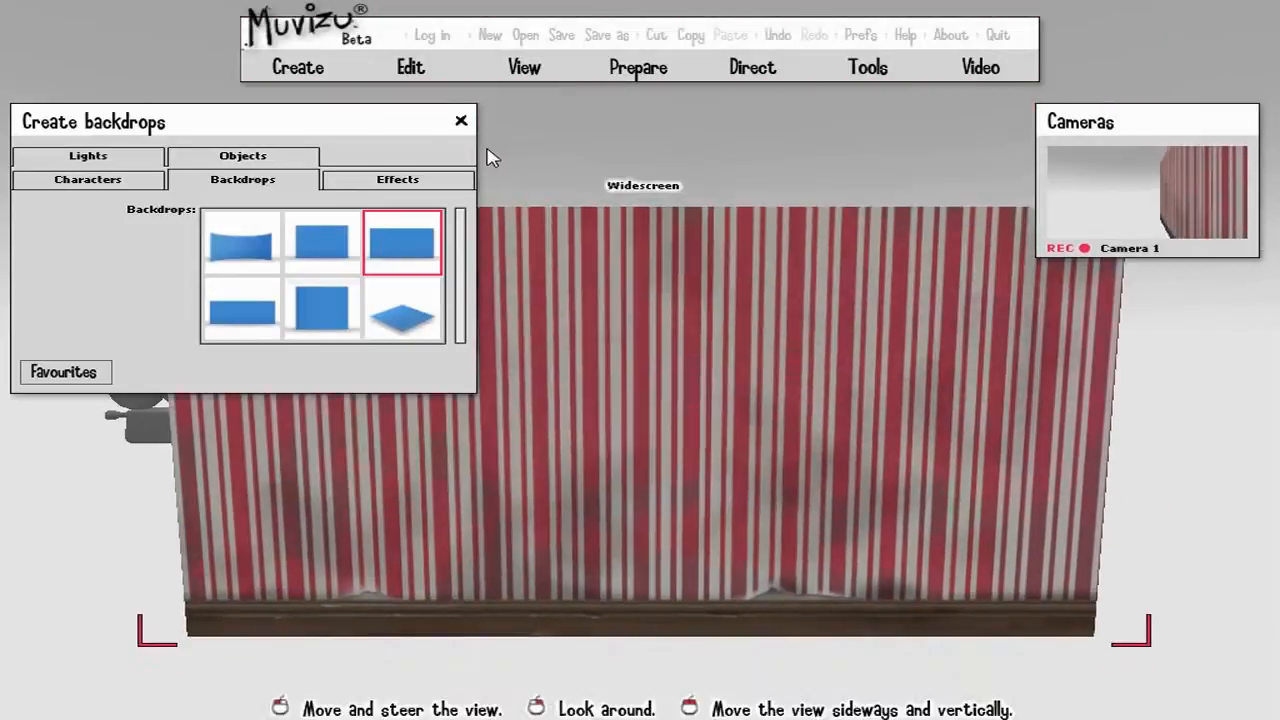
click(461, 120)
Move and rotate the striped backdrop in front of Camera 1 so it fills the camera's whole frame
drag(768, 457, 886, 405)
right_drag(886, 405, 886, 405)
drag(917, 441, 949, 438)
right_drag(949, 438, 920, 434)
drag(740, 430, 740, 429)
drag(223, 441, 220, 464)
right_drag(220, 464, 251, 457)
right_drag(796, 482, 796, 482)
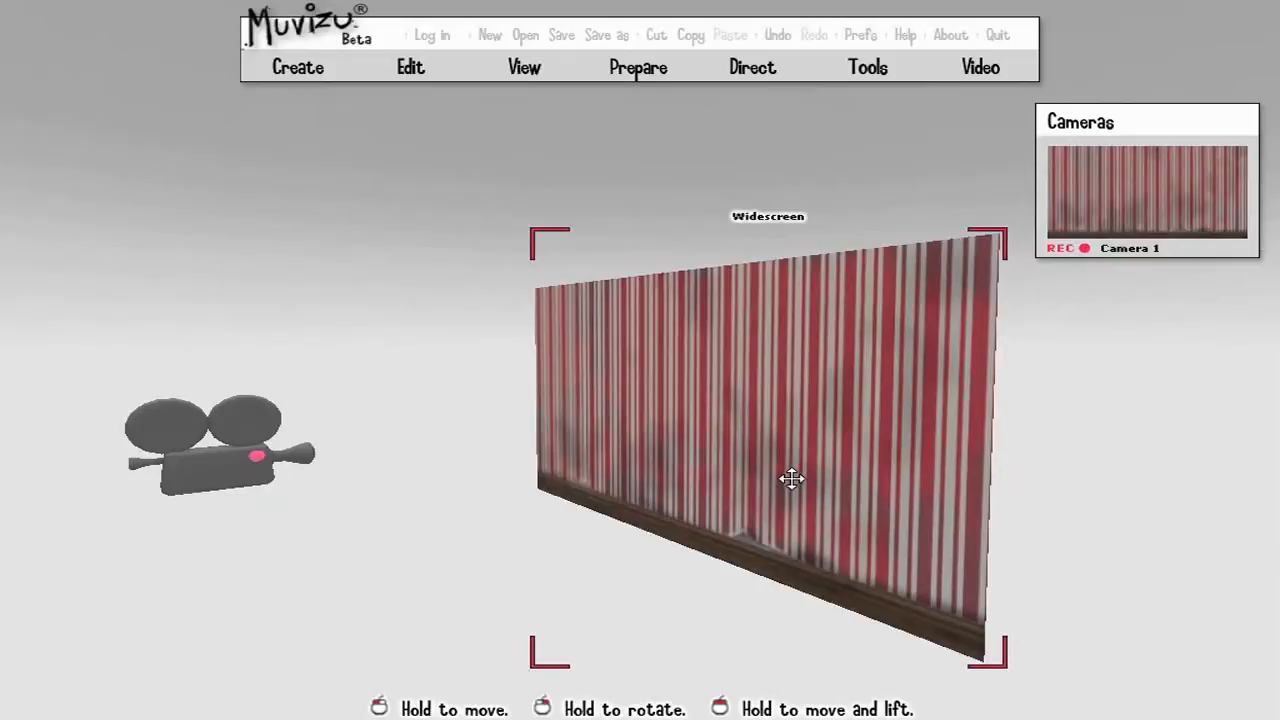
Change the backdrop's image to the blue sky texture with white clouds from the Skies category
double_click(795, 482)
click(647, 283)
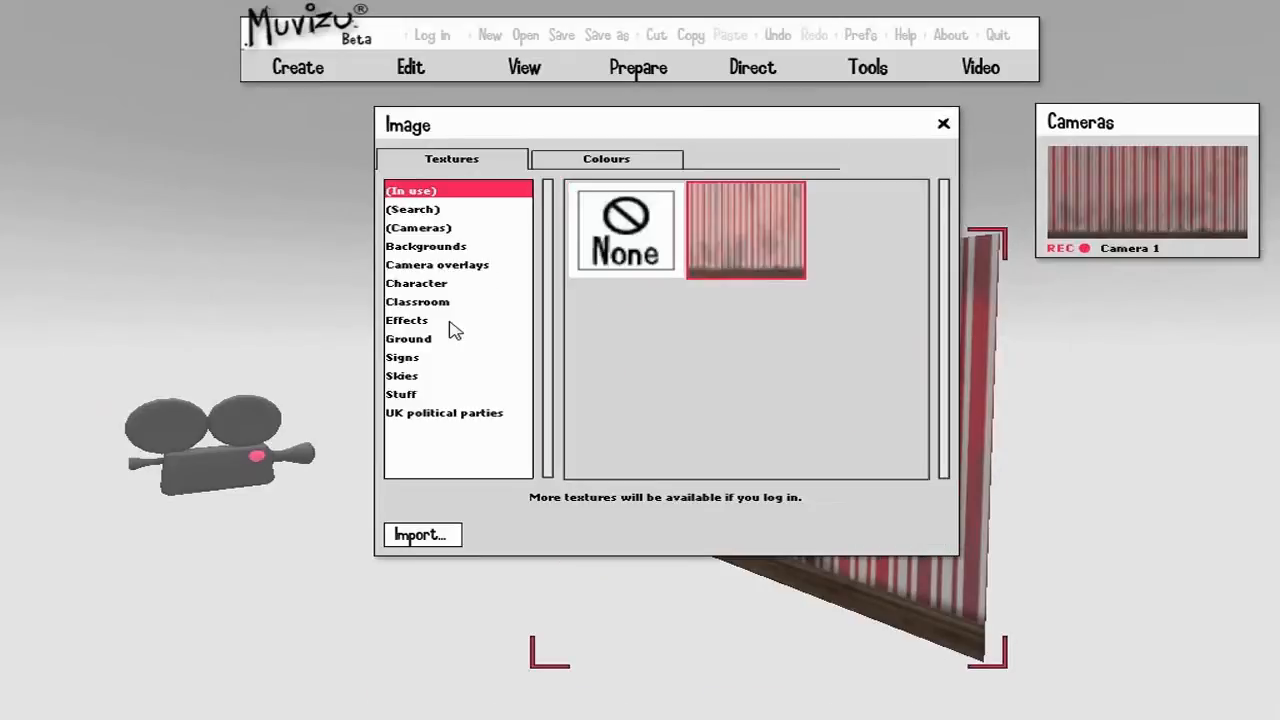
click(418, 378)
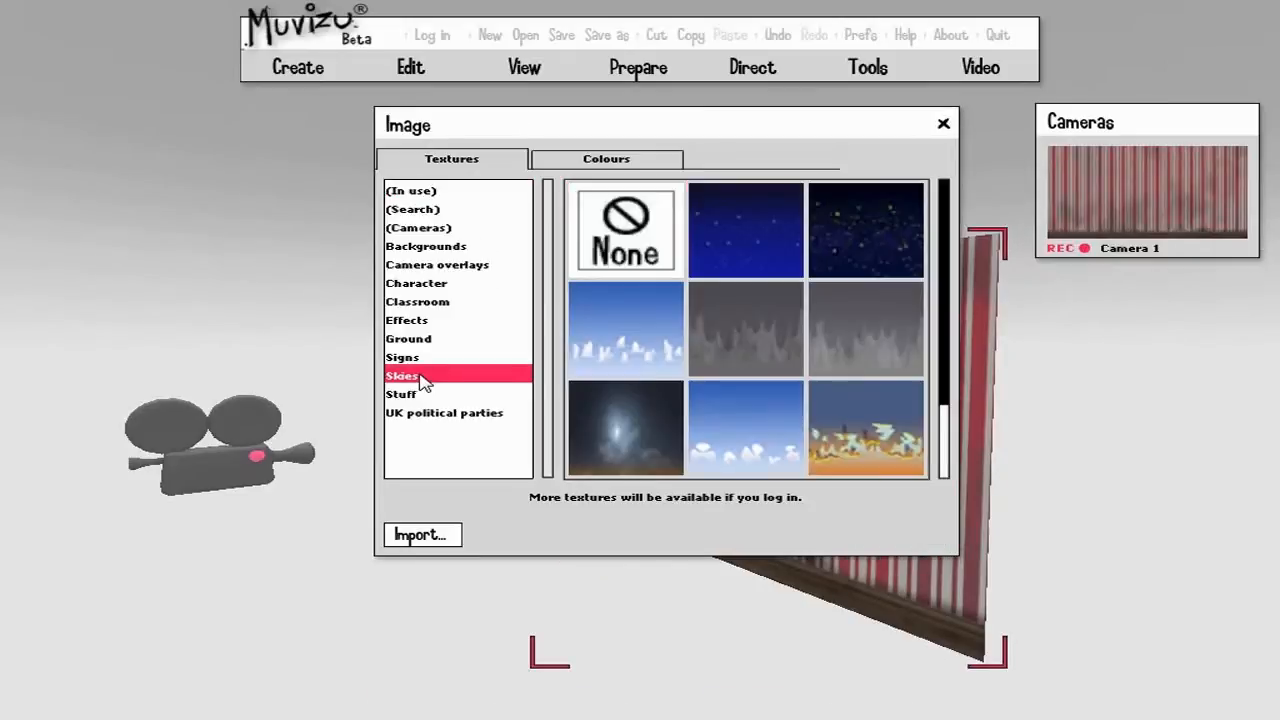
click(618, 335)
click(943, 124)
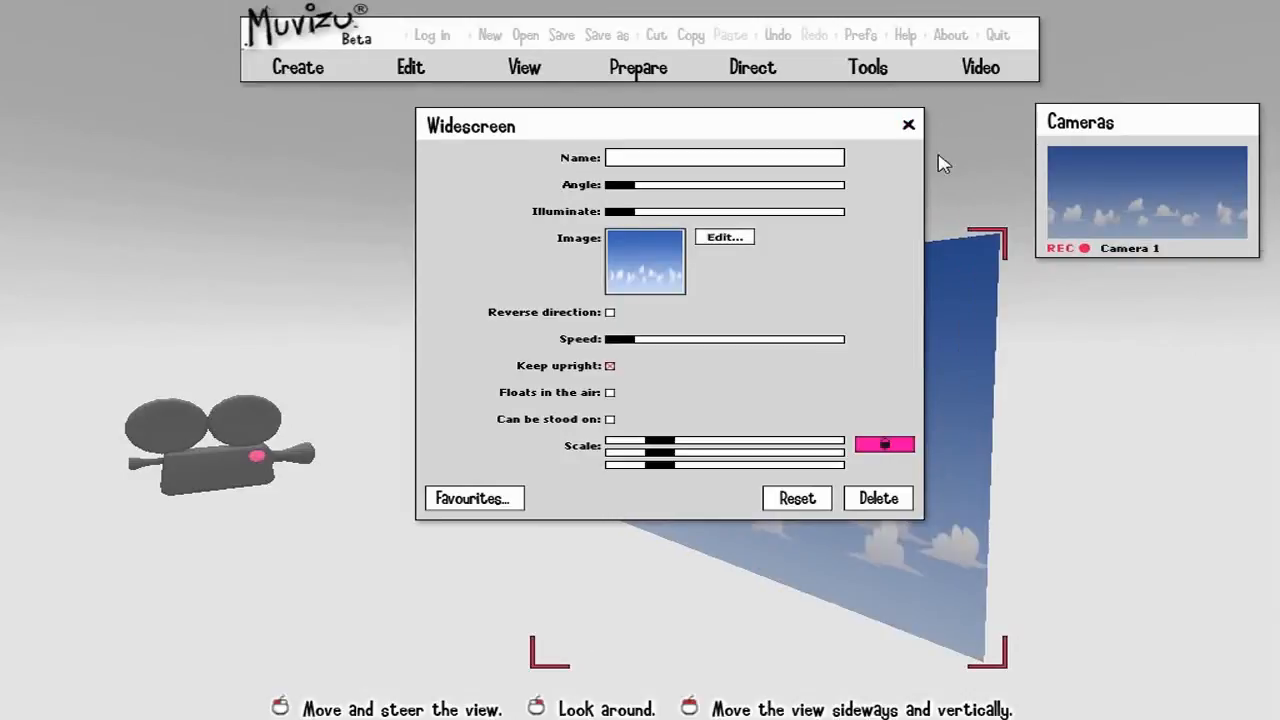
Set the backdrop's scroll speed just above minimum and raise its illumination to about the middle
drag(619, 340, 627, 340)
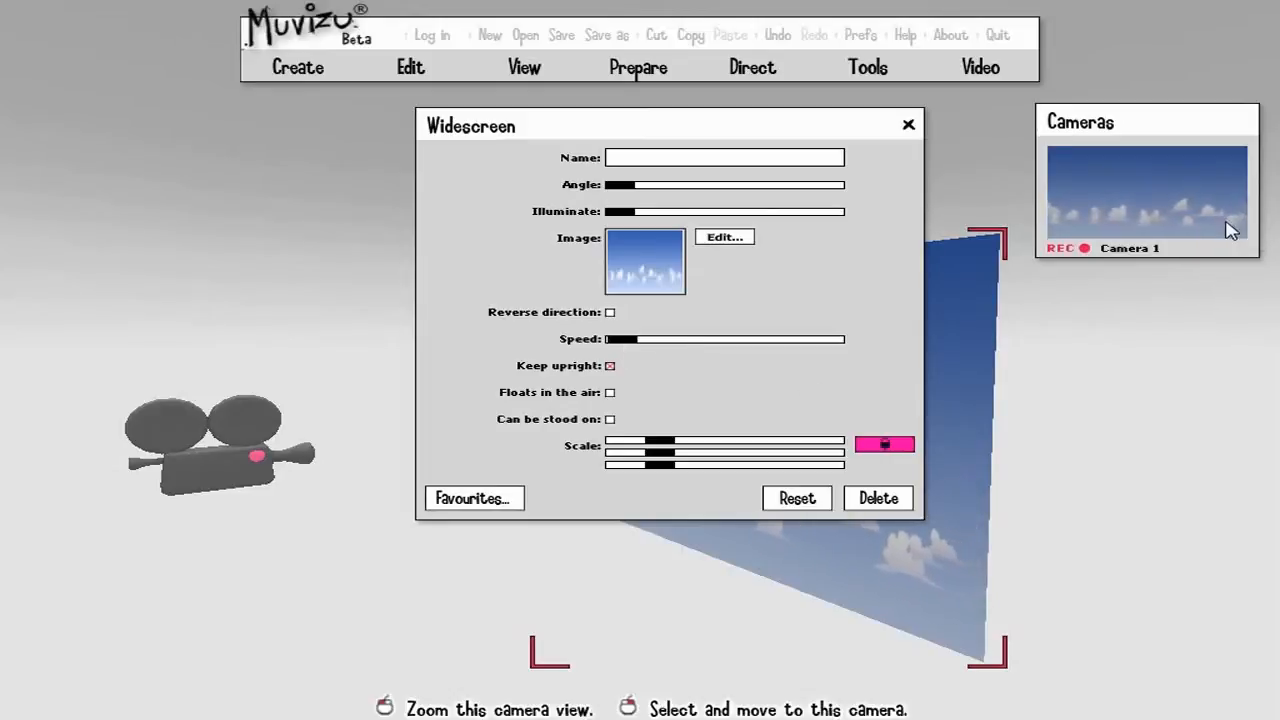
drag(622, 215, 718, 236)
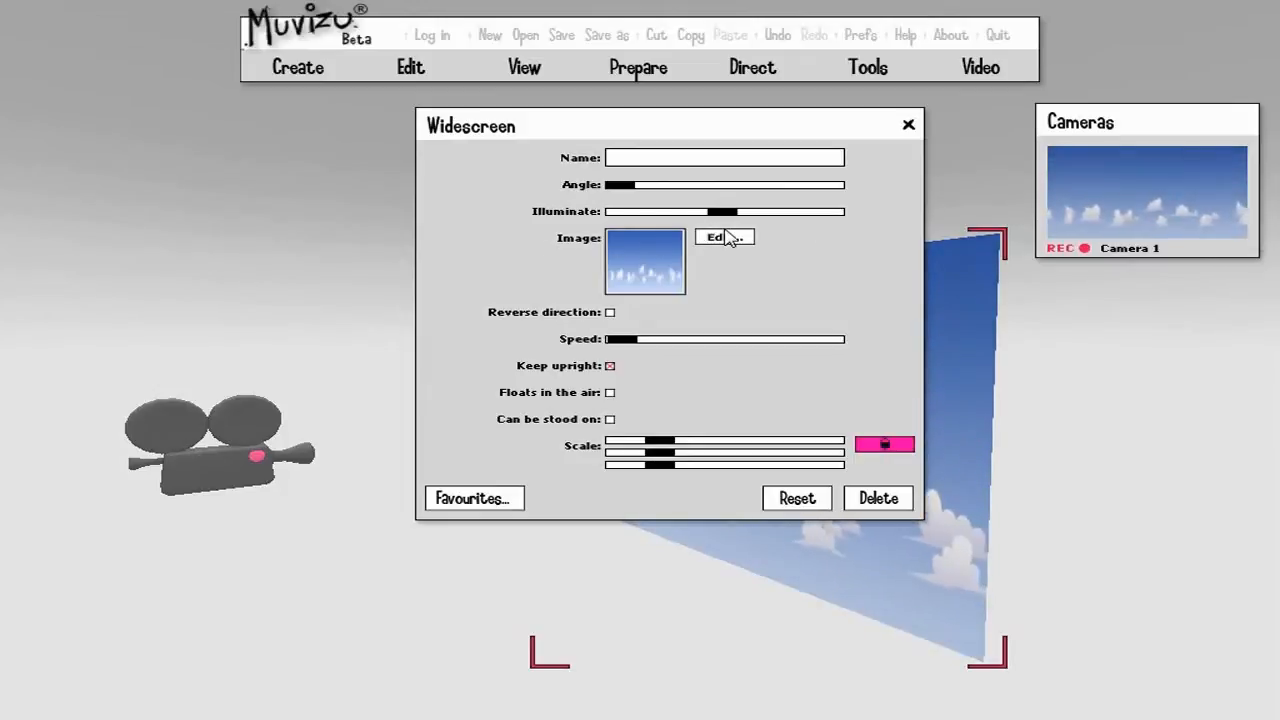
drag(631, 189, 604, 199)
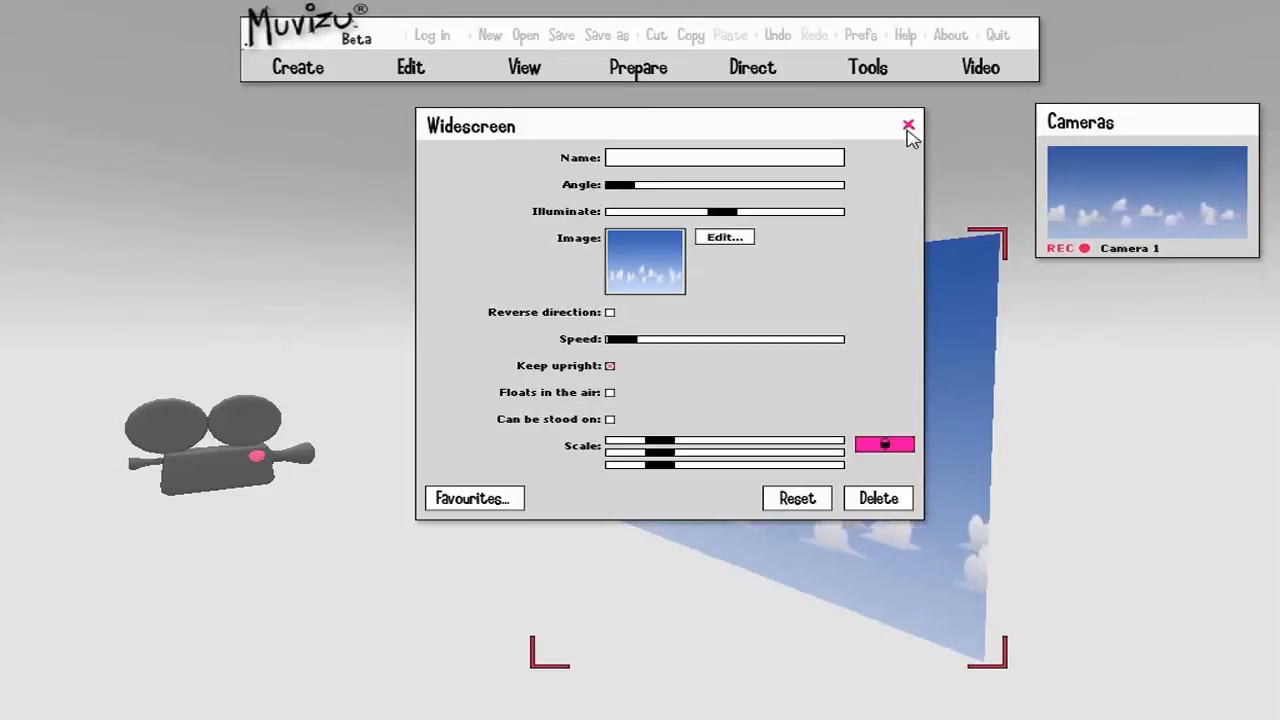
click(908, 127)
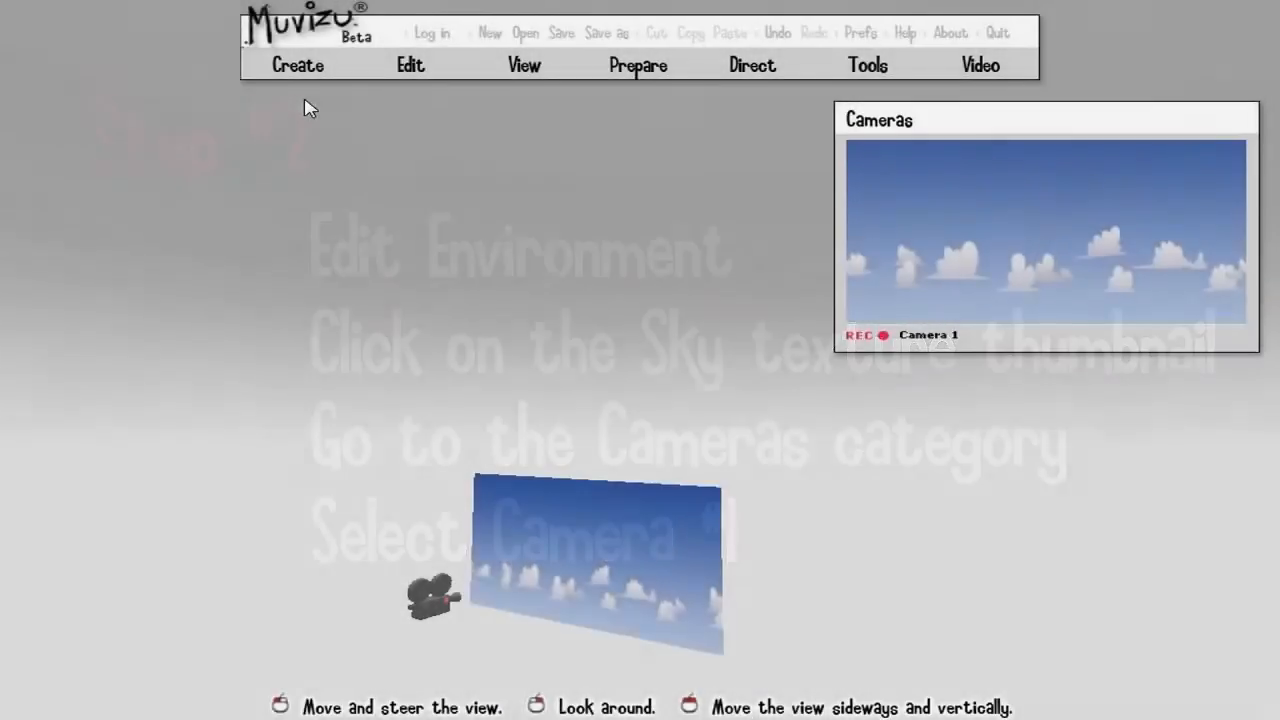
Set the environment's sky texture to the Camera 1 feed from the Cameras category
click(298, 65)
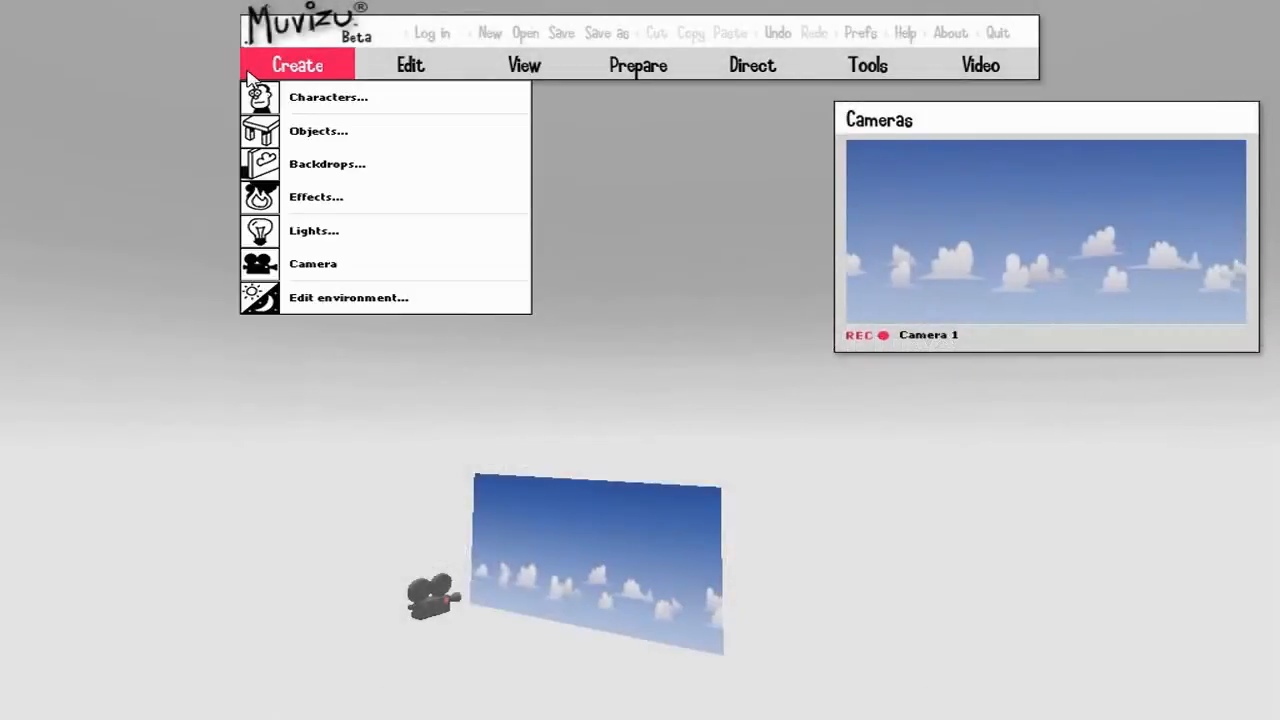
click(340, 294)
click(697, 257)
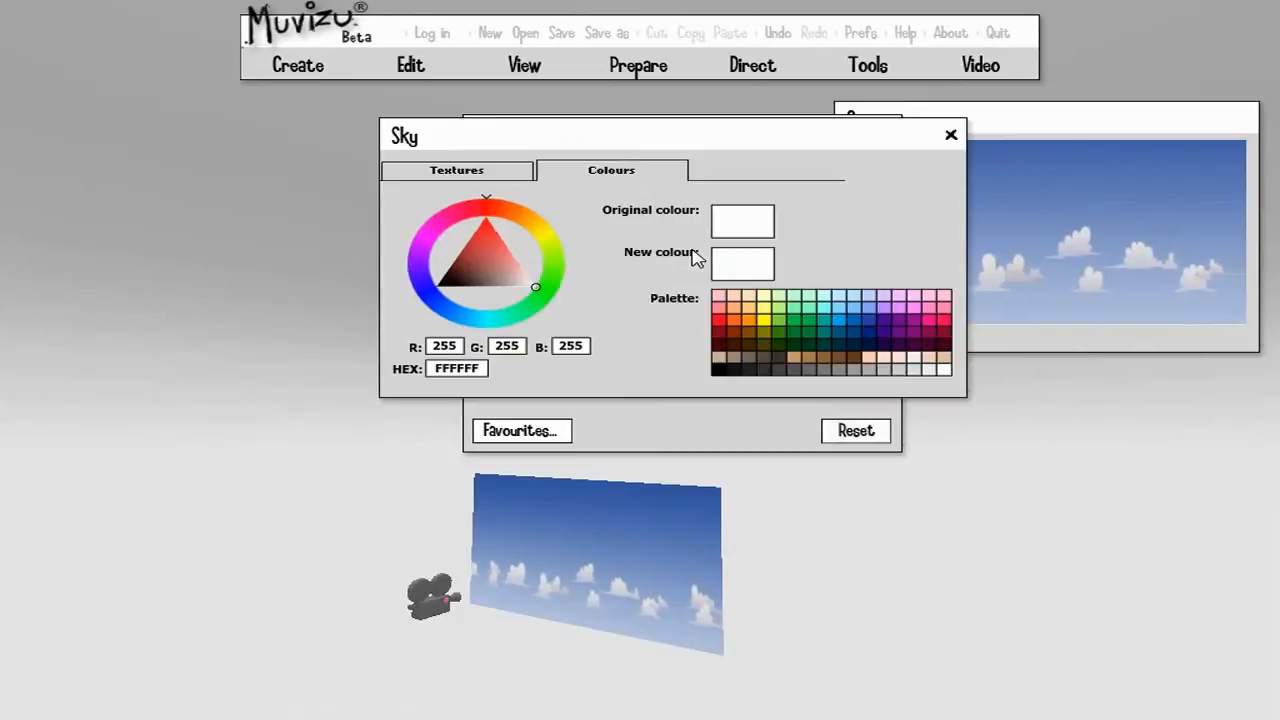
click(480, 172)
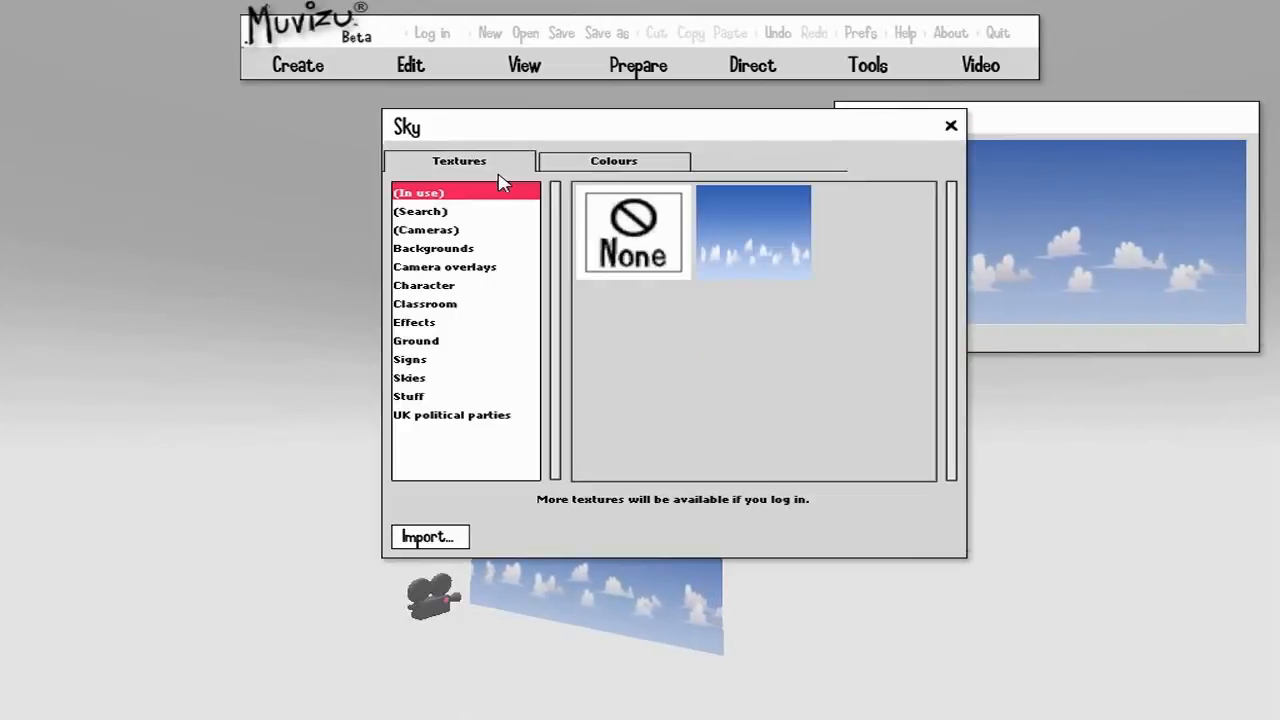
click(436, 232)
click(743, 249)
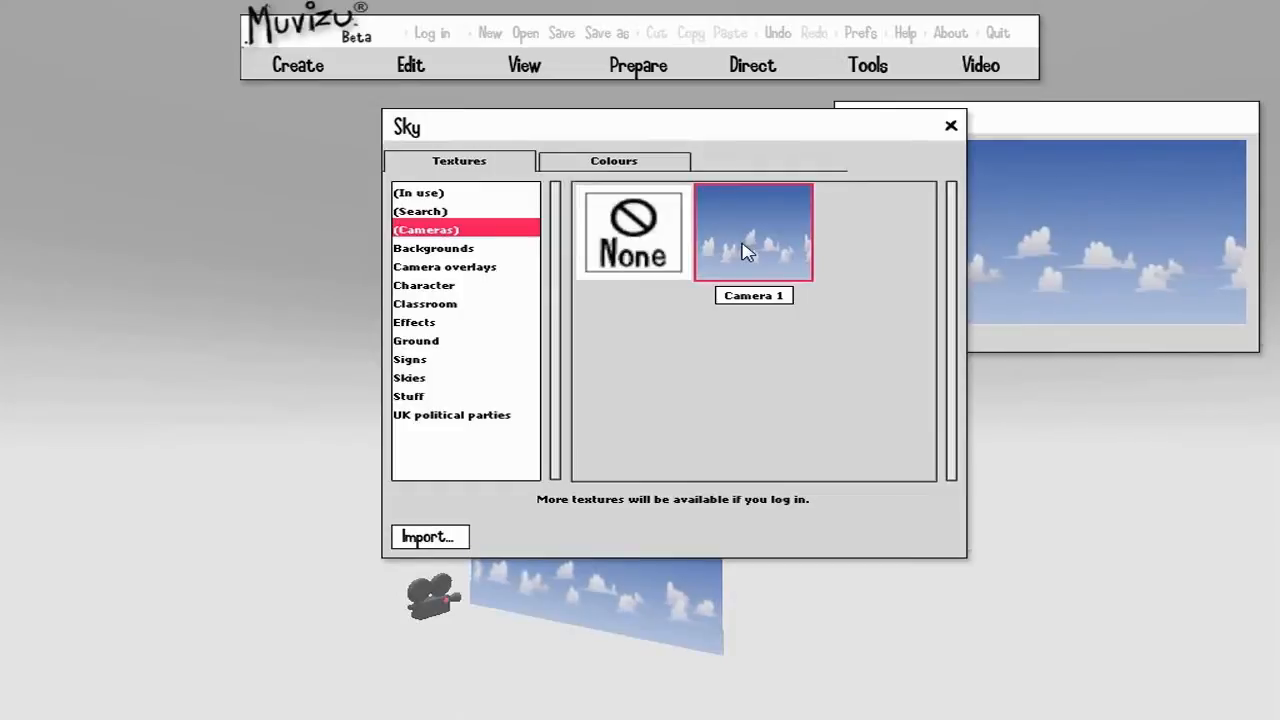
click(951, 126)
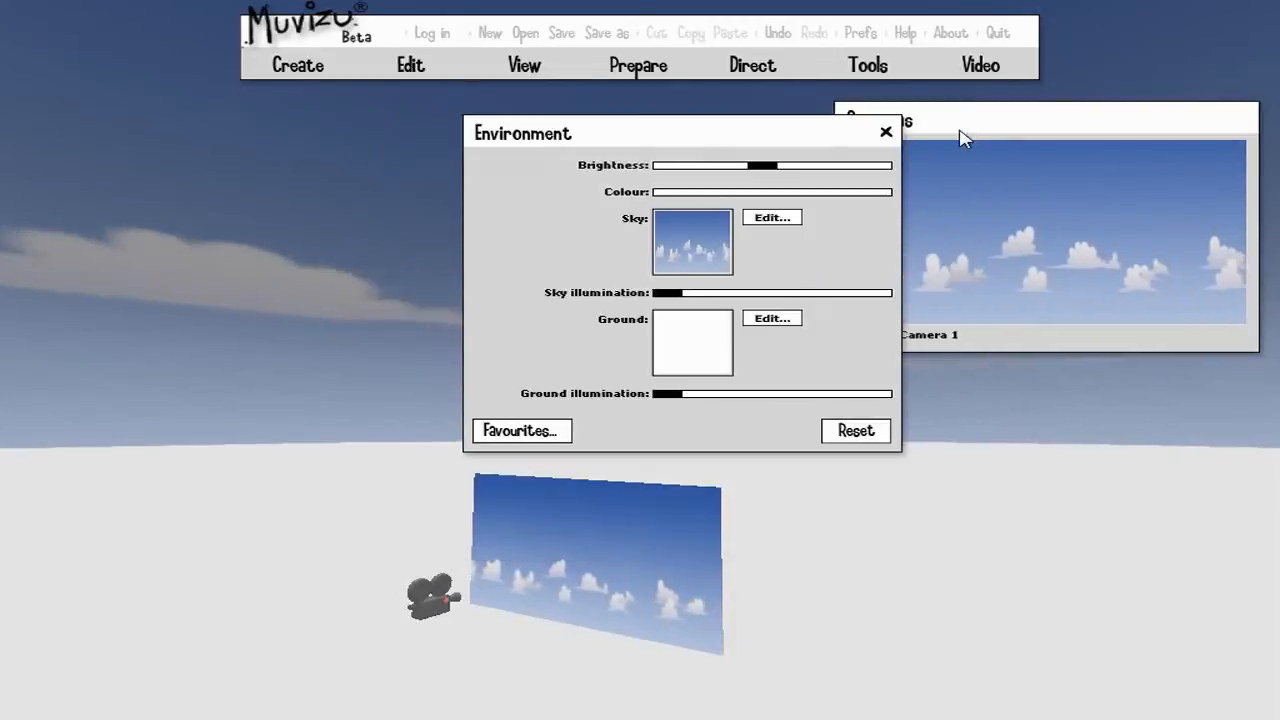
click(886, 131)
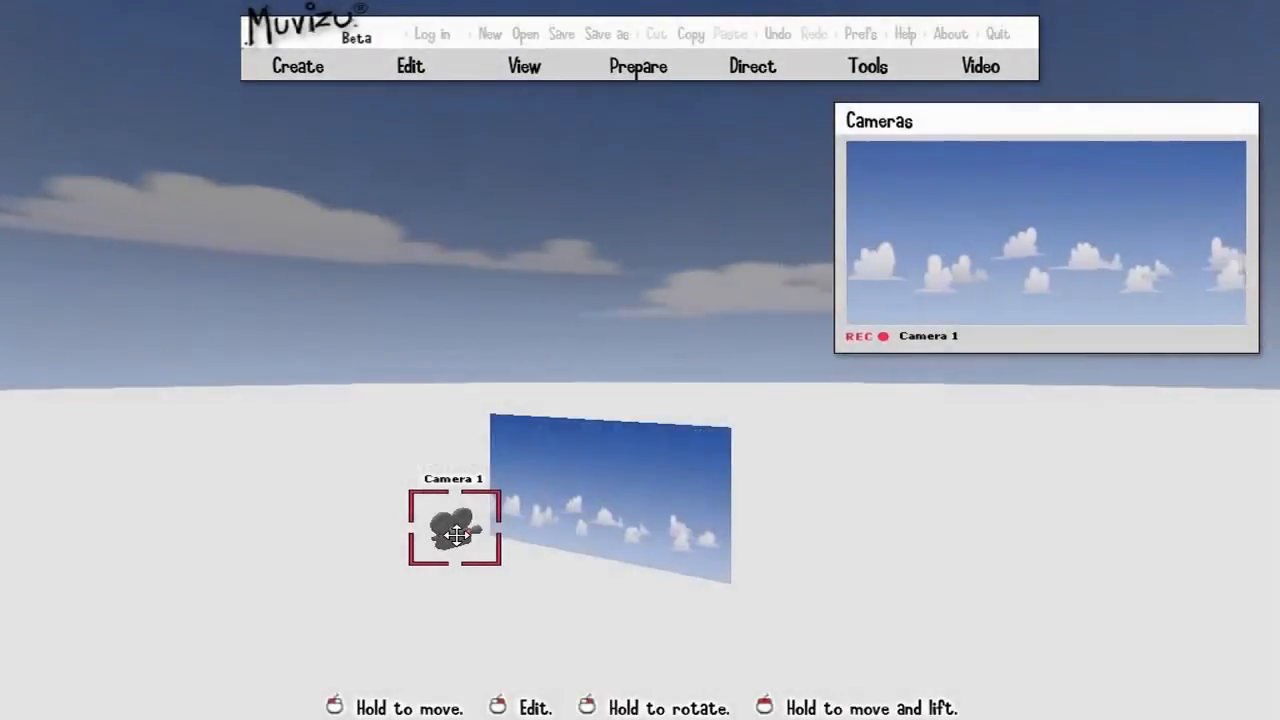
Give Camera 1 the Focus distance & depth of field blur effect and shorten its focus distance to blur the clouds slightly
click(454, 533)
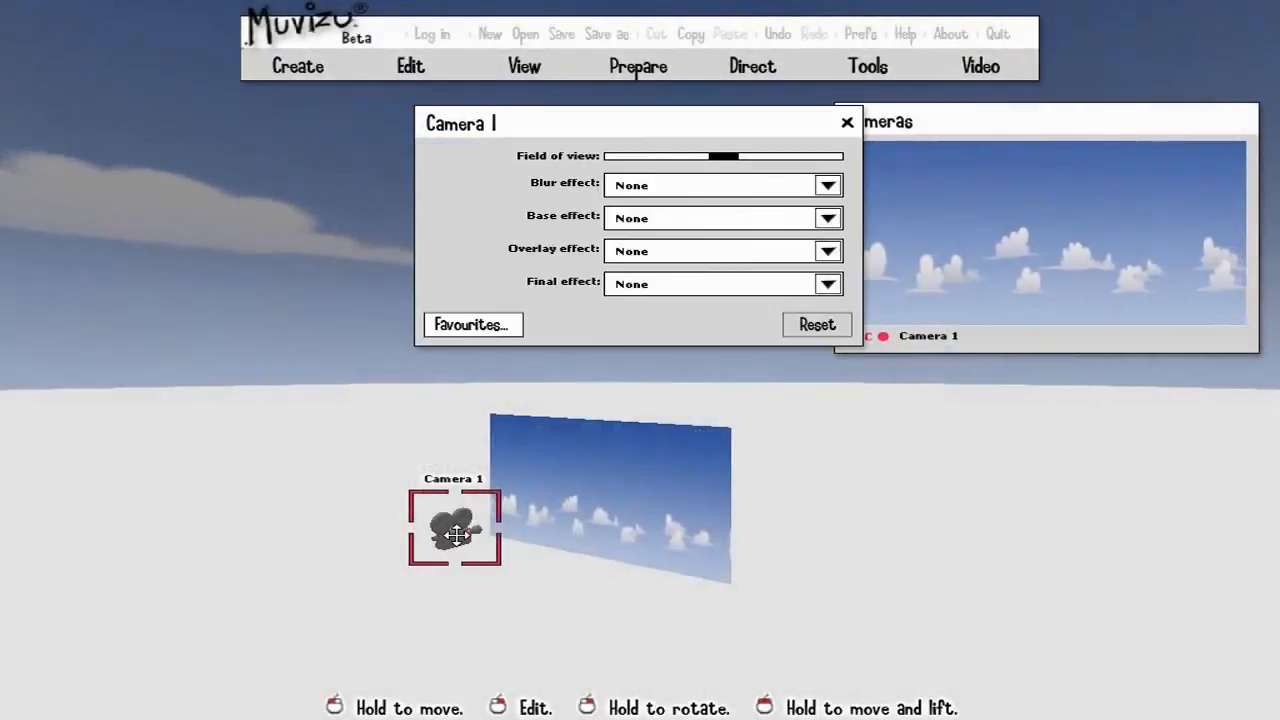
click(718, 186)
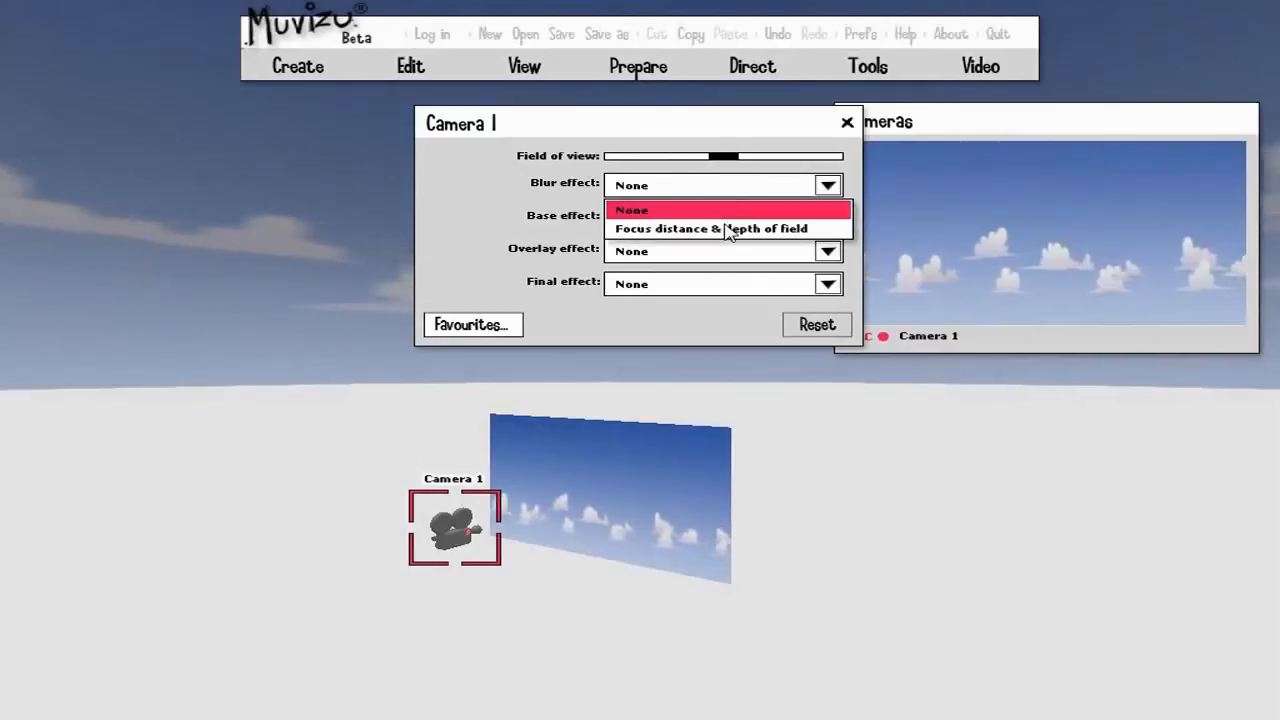
click(727, 230)
drag(660, 131, 1035, 418)
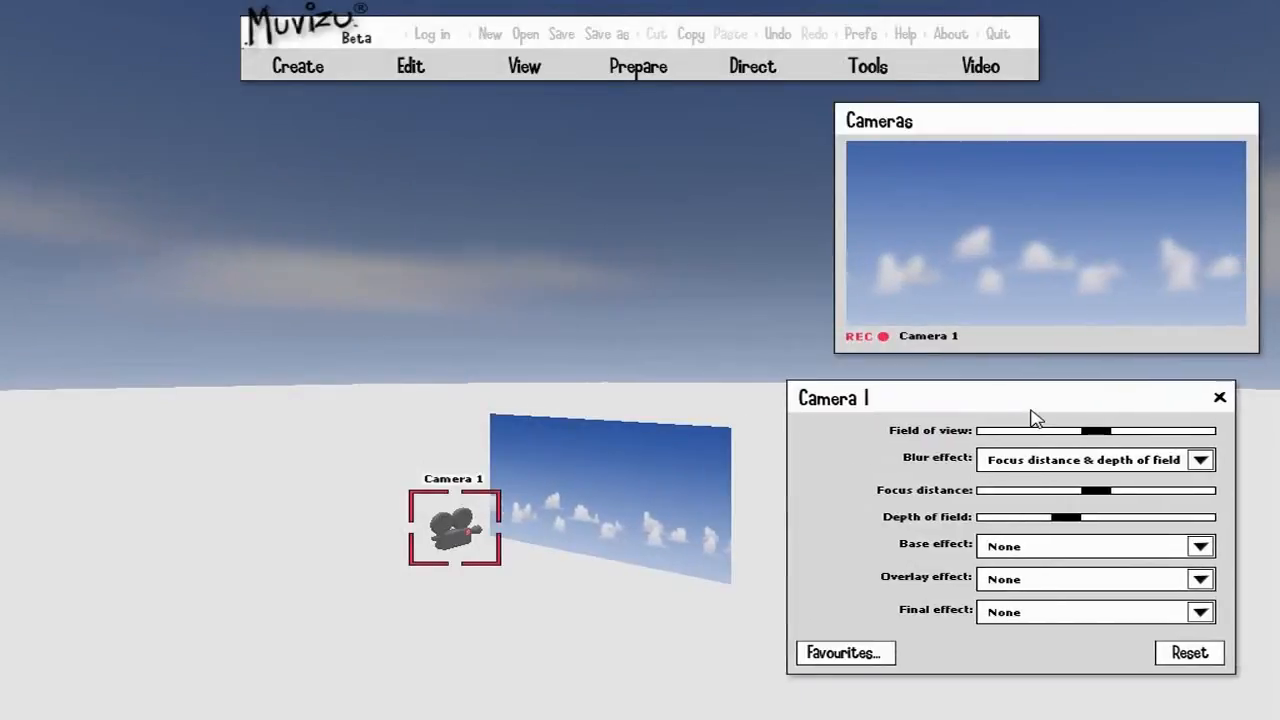
drag(812, 427, 668, 415)
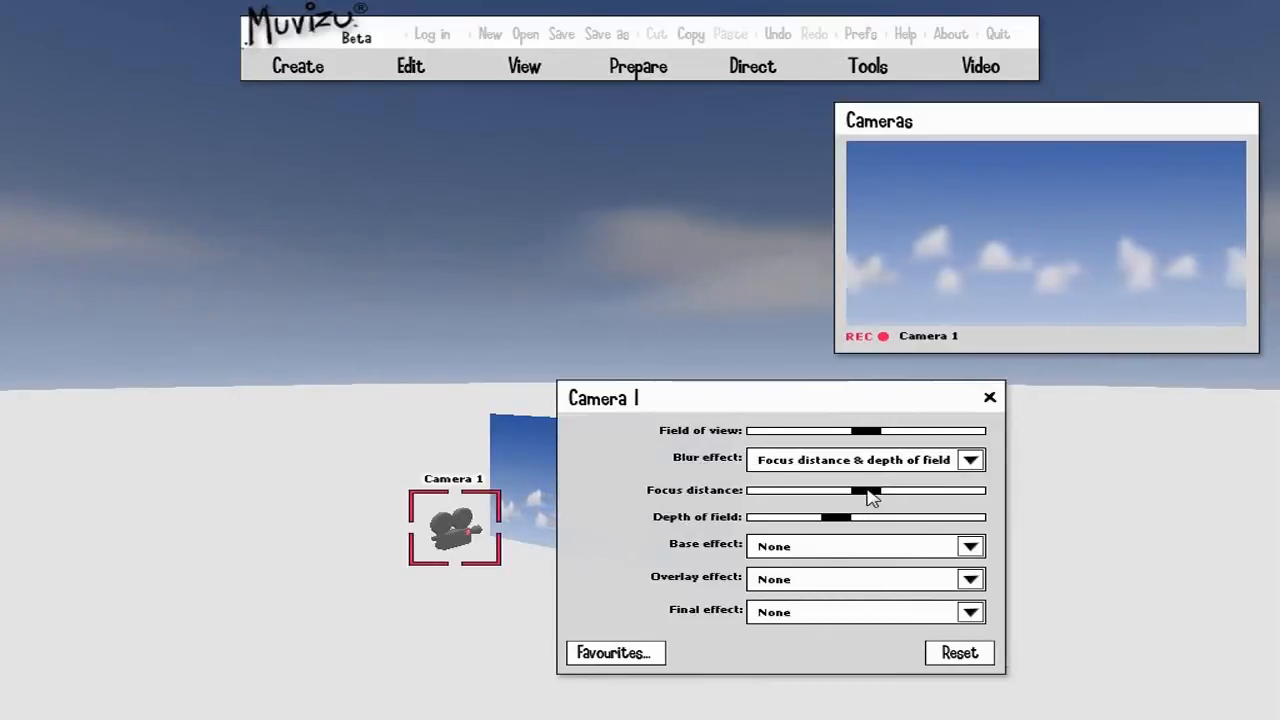
drag(815, 497, 847, 531)
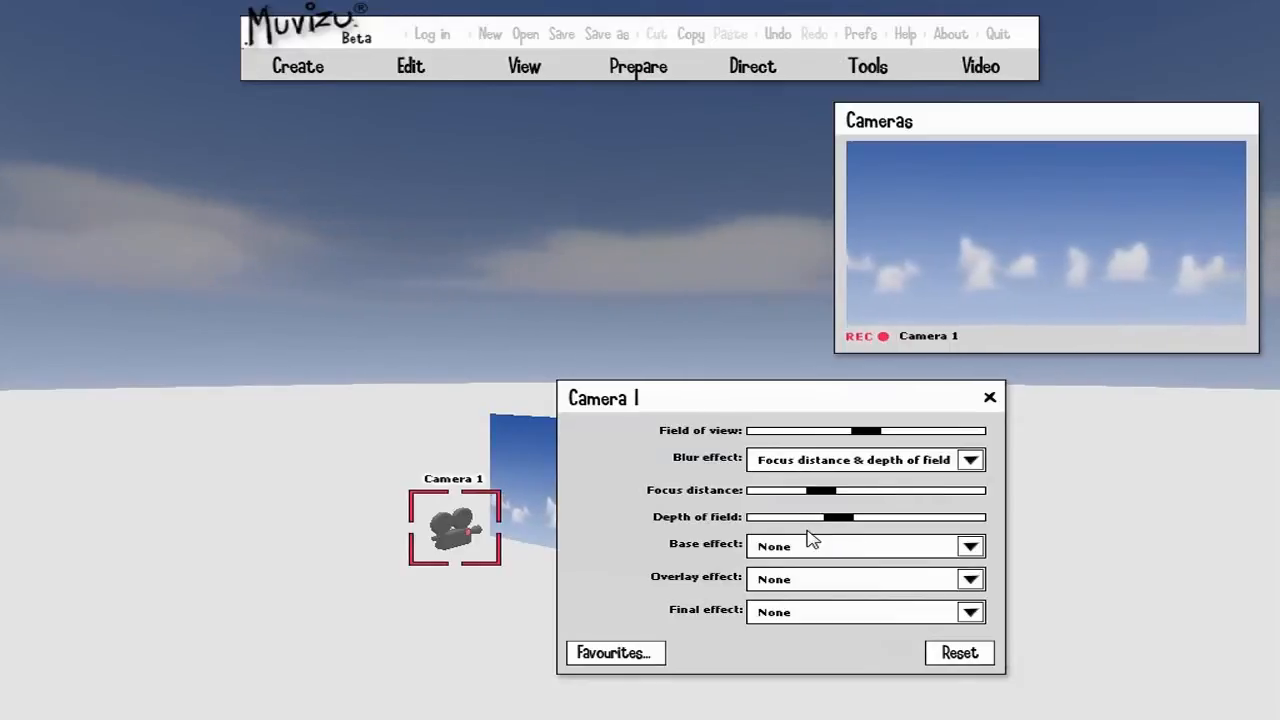
Try the Colour tint, Black and white, Sepia/Colour wash and Negative base effects on Camera 1
click(872, 548)
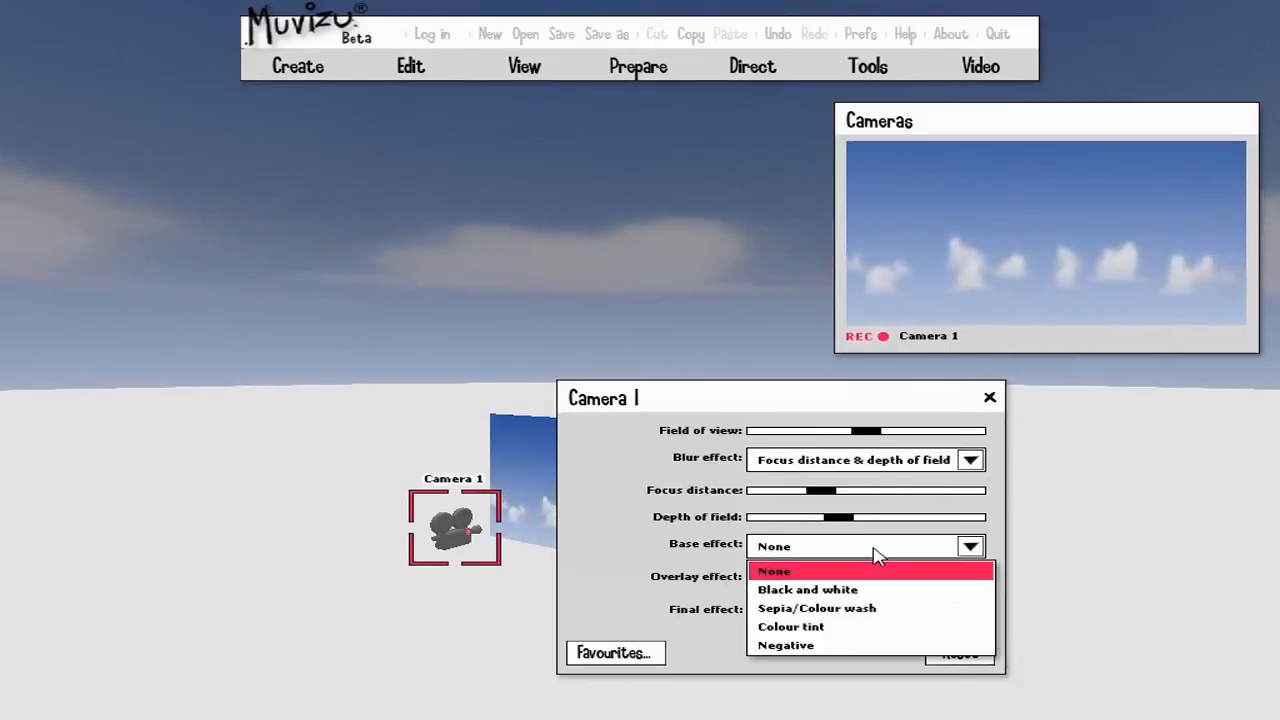
click(818, 627)
click(794, 494)
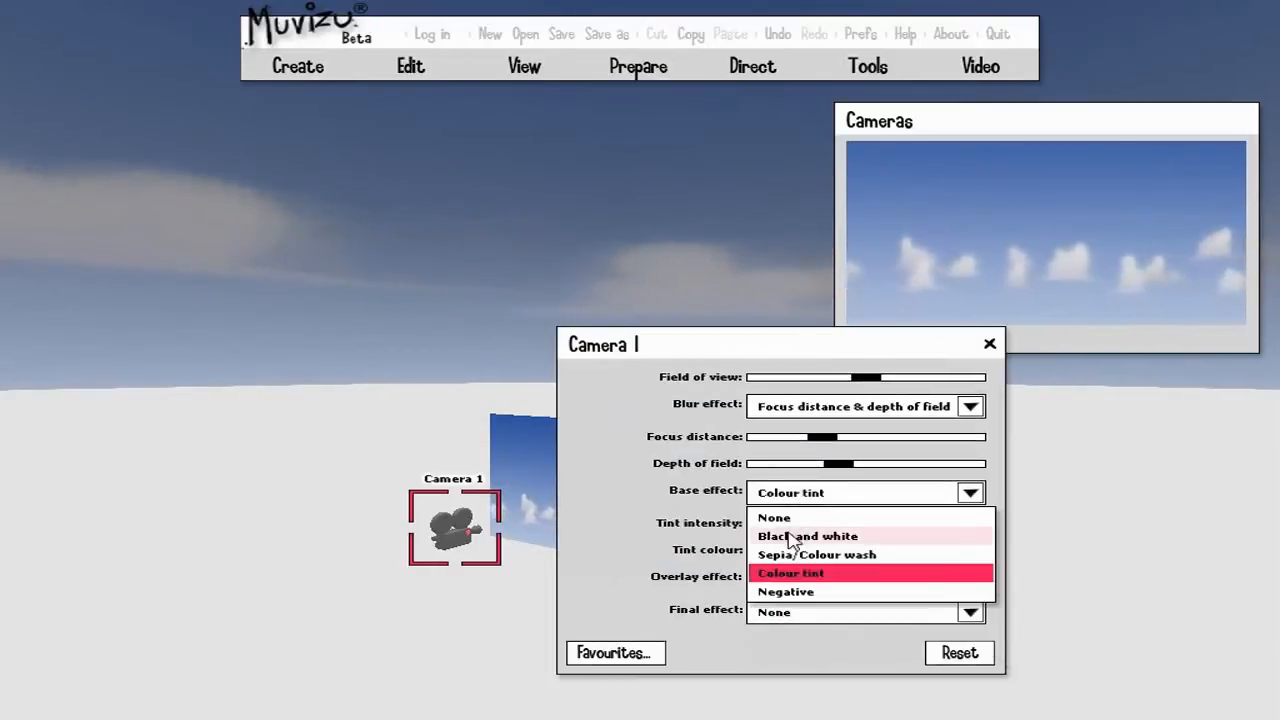
click(795, 534)
click(797, 548)
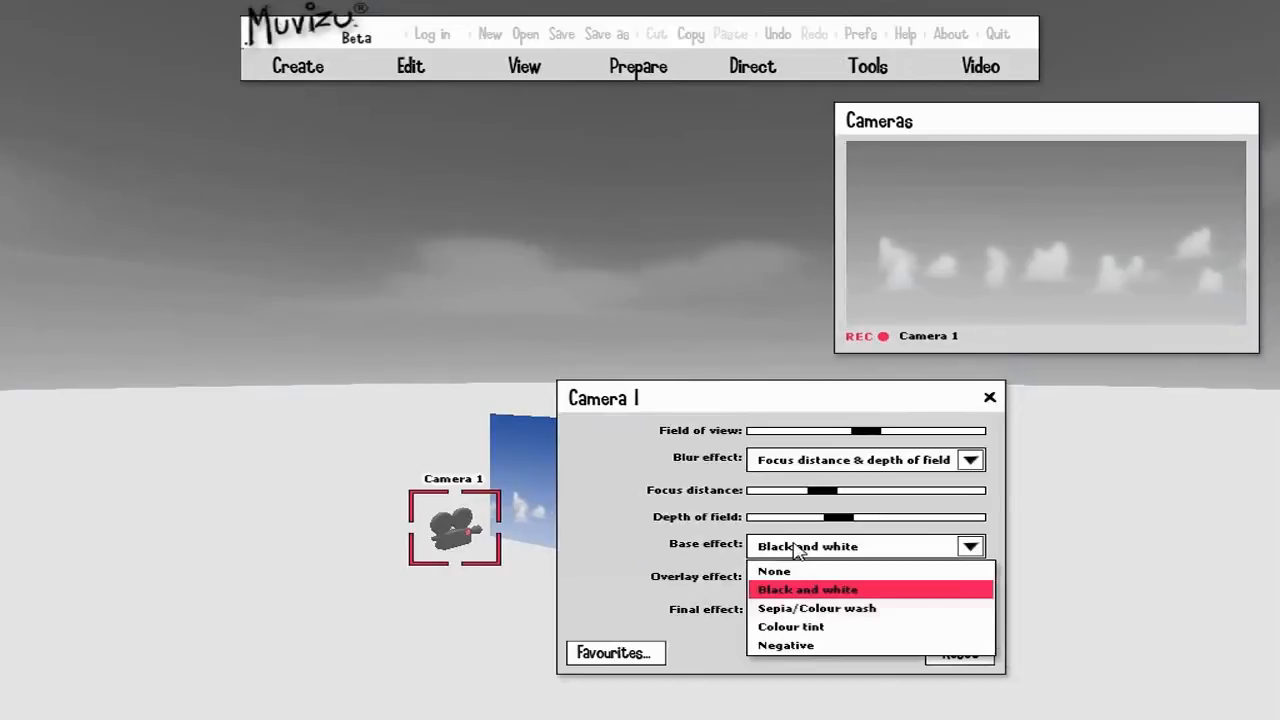
click(797, 609)
click(788, 525)
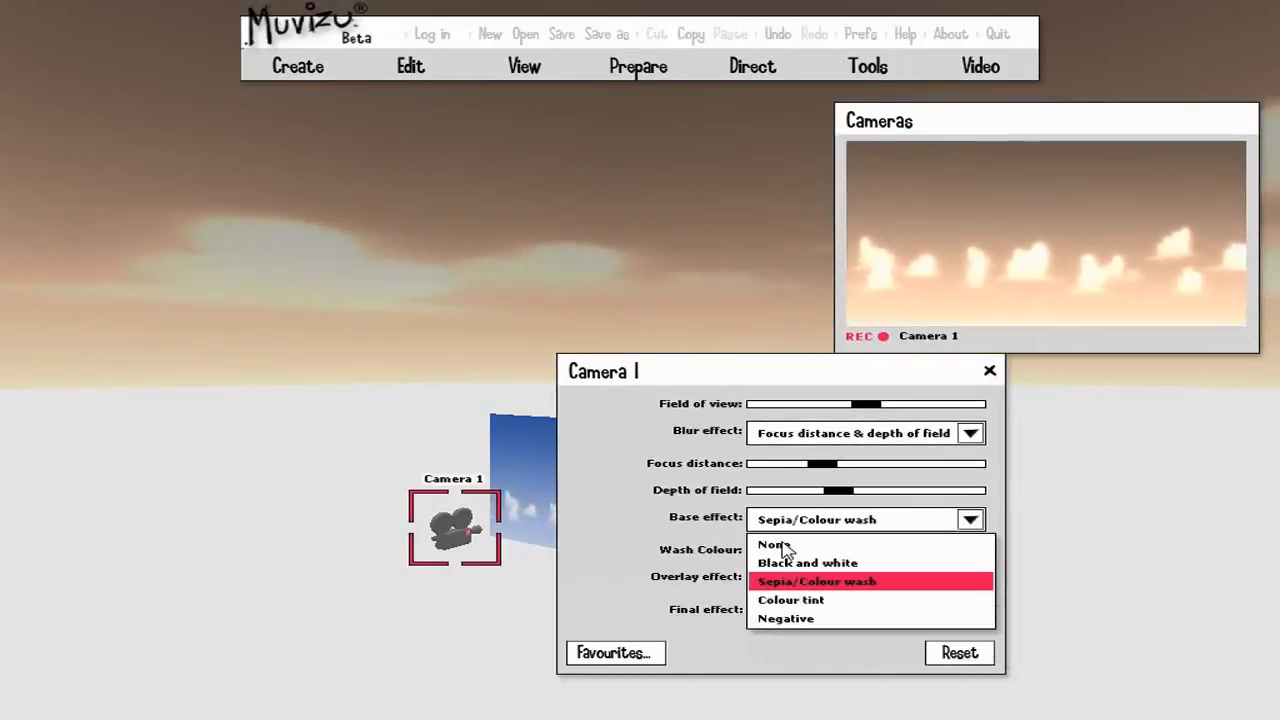
click(788, 600)
click(780, 492)
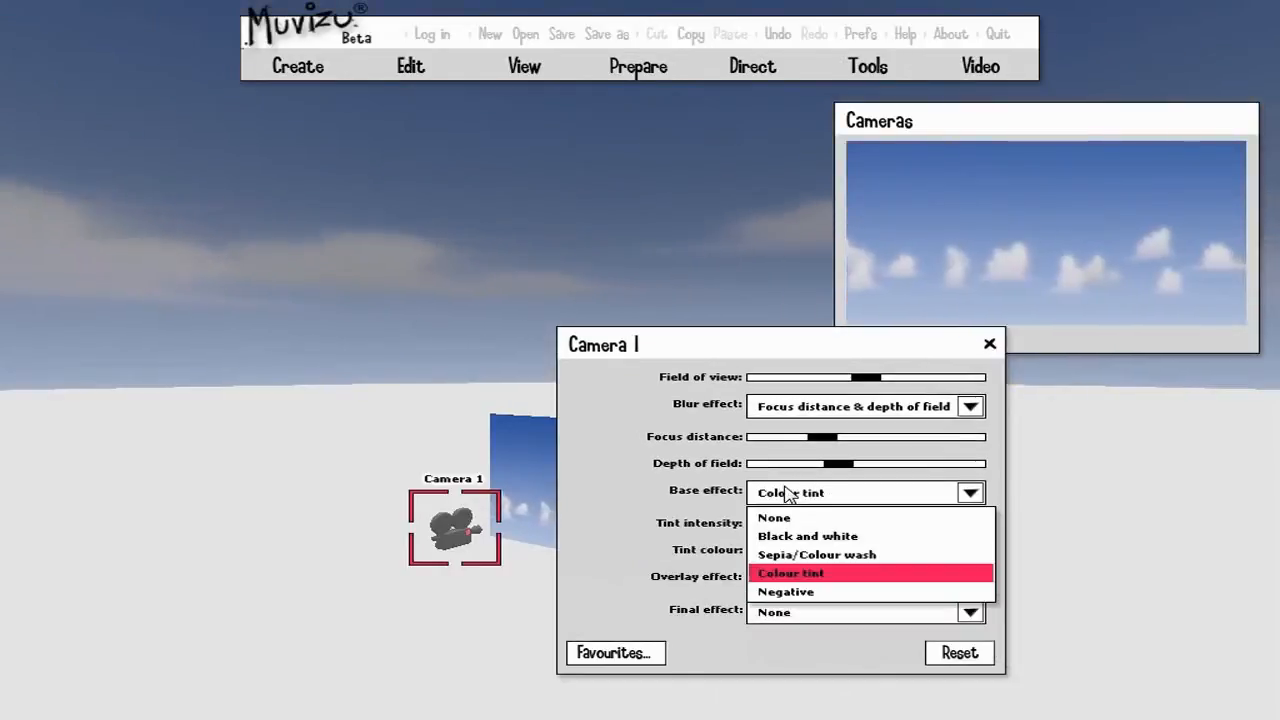
click(792, 592)
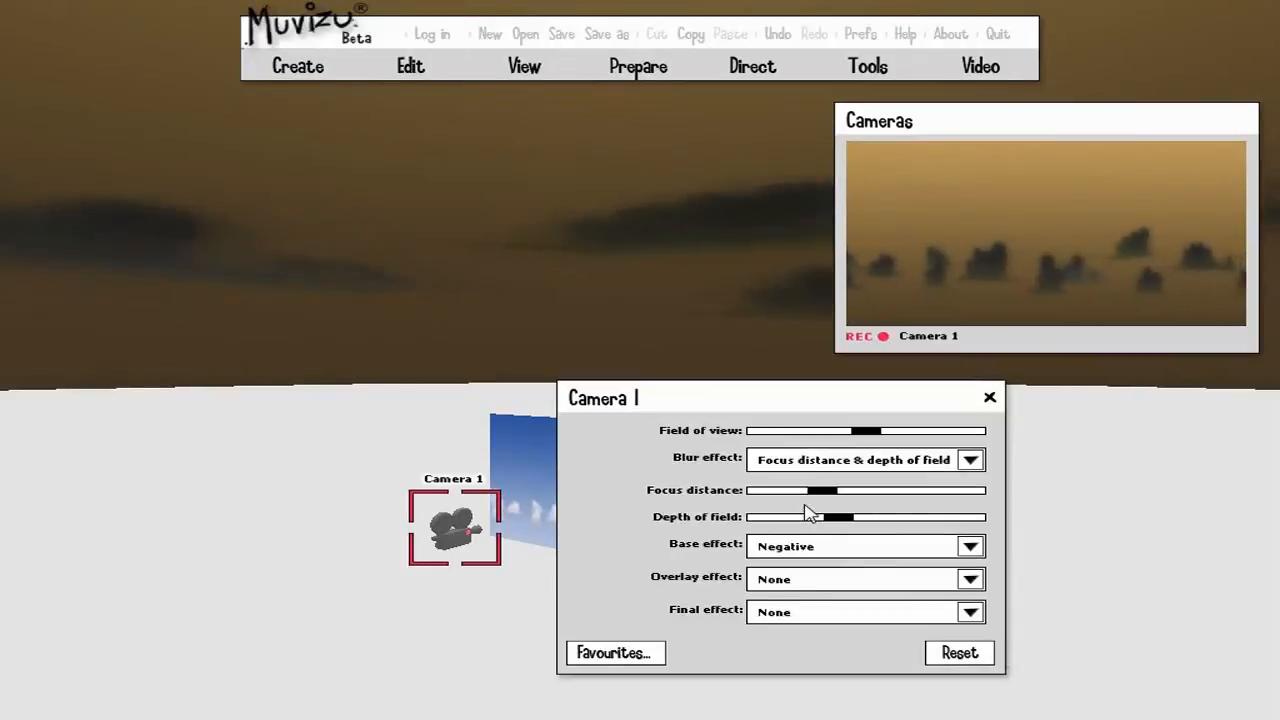
Set Camera 1's base effect to Colour tint with light blue (87D7FF) and reduce the tint intensity to about a quarter
click(810, 557)
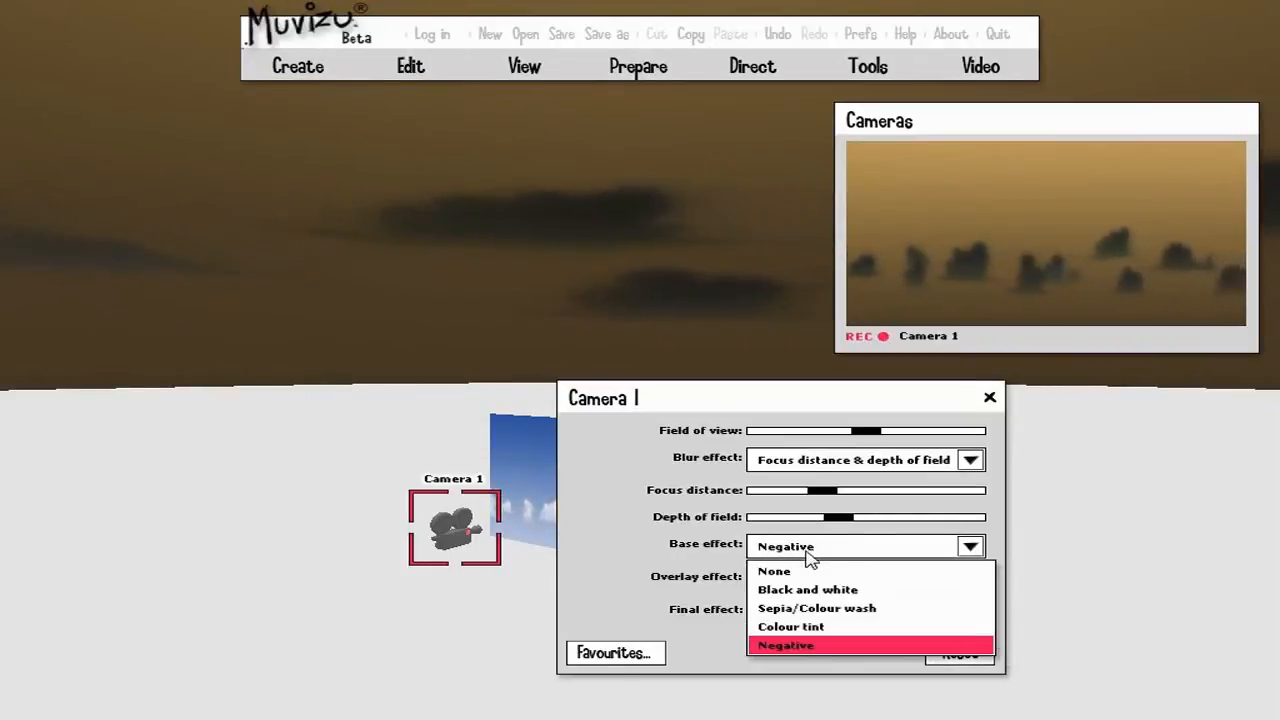
click(796, 622)
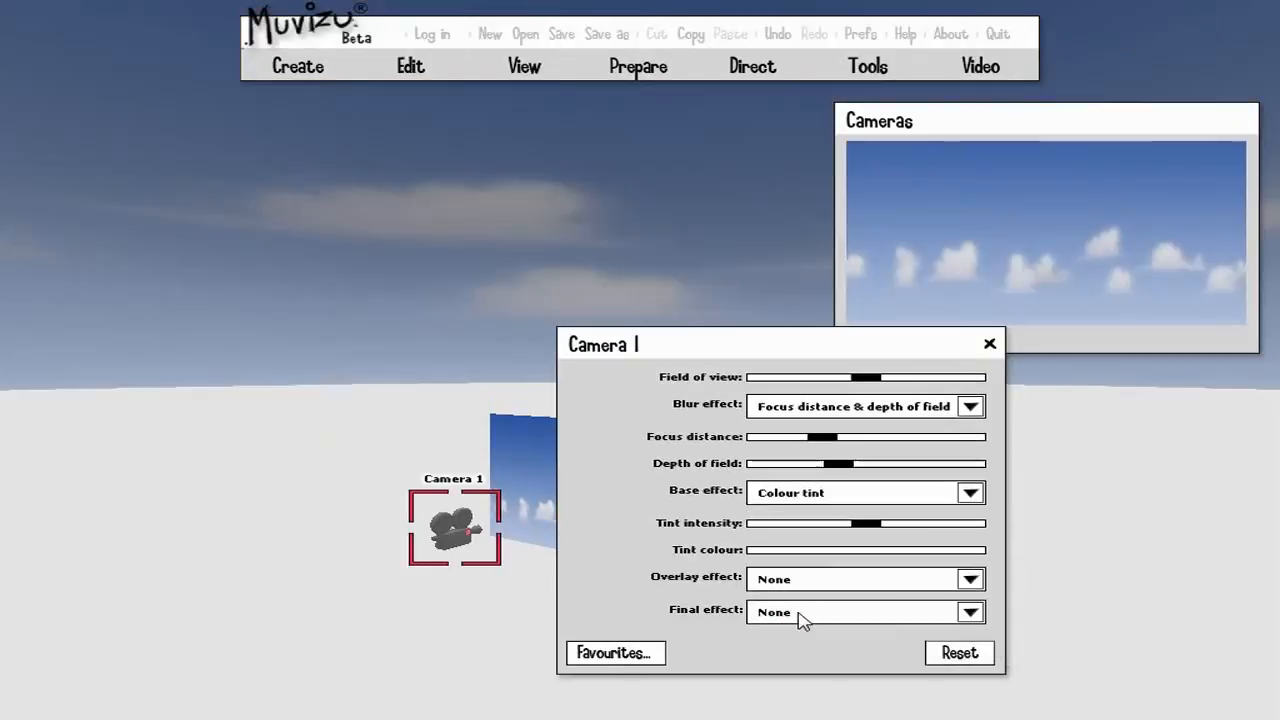
click(800, 551)
click(919, 578)
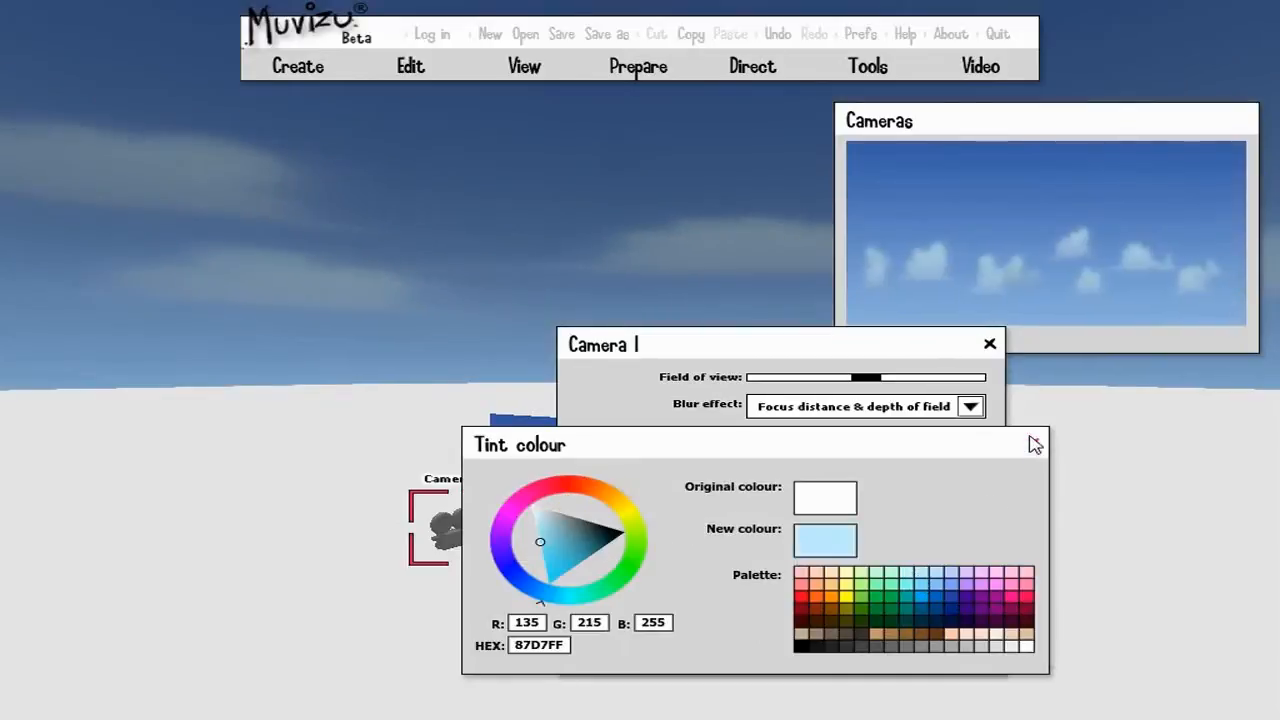
click(1034, 443)
drag(866, 526, 802, 538)
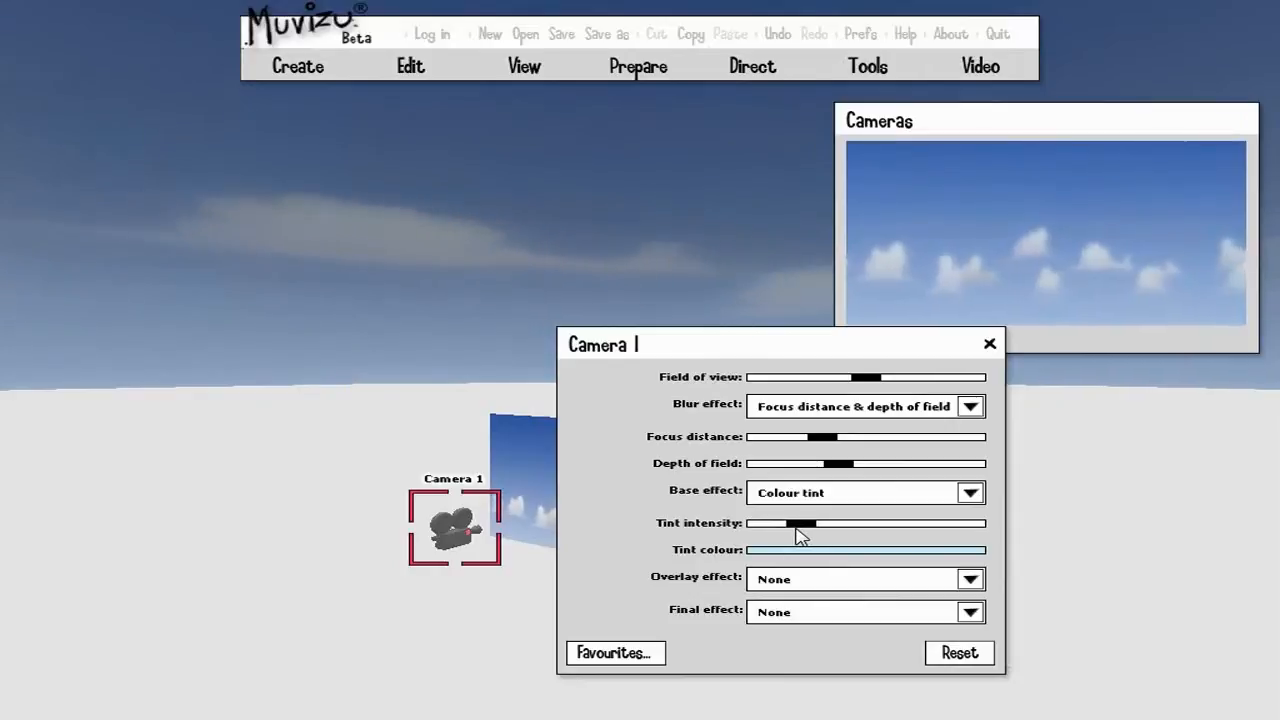
Apply the Camera Shake overlay effect to Camera 1
click(799, 583)
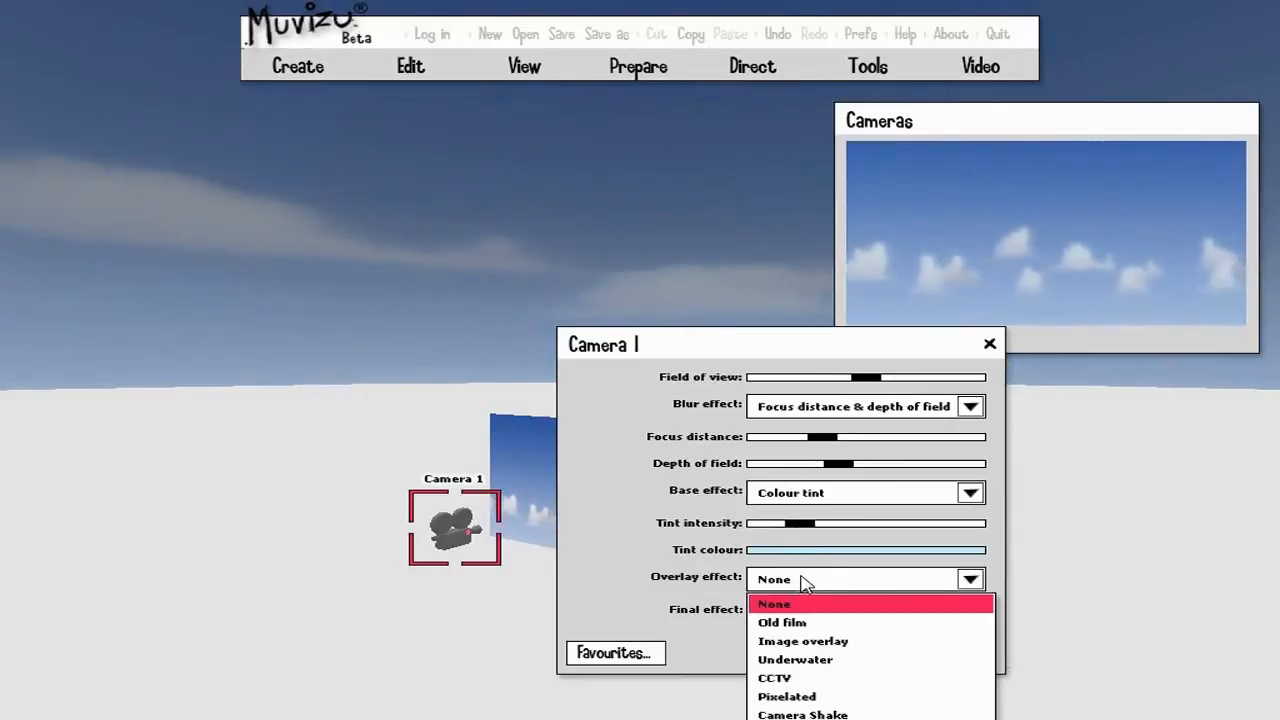
drag(800, 355, 880, 328)
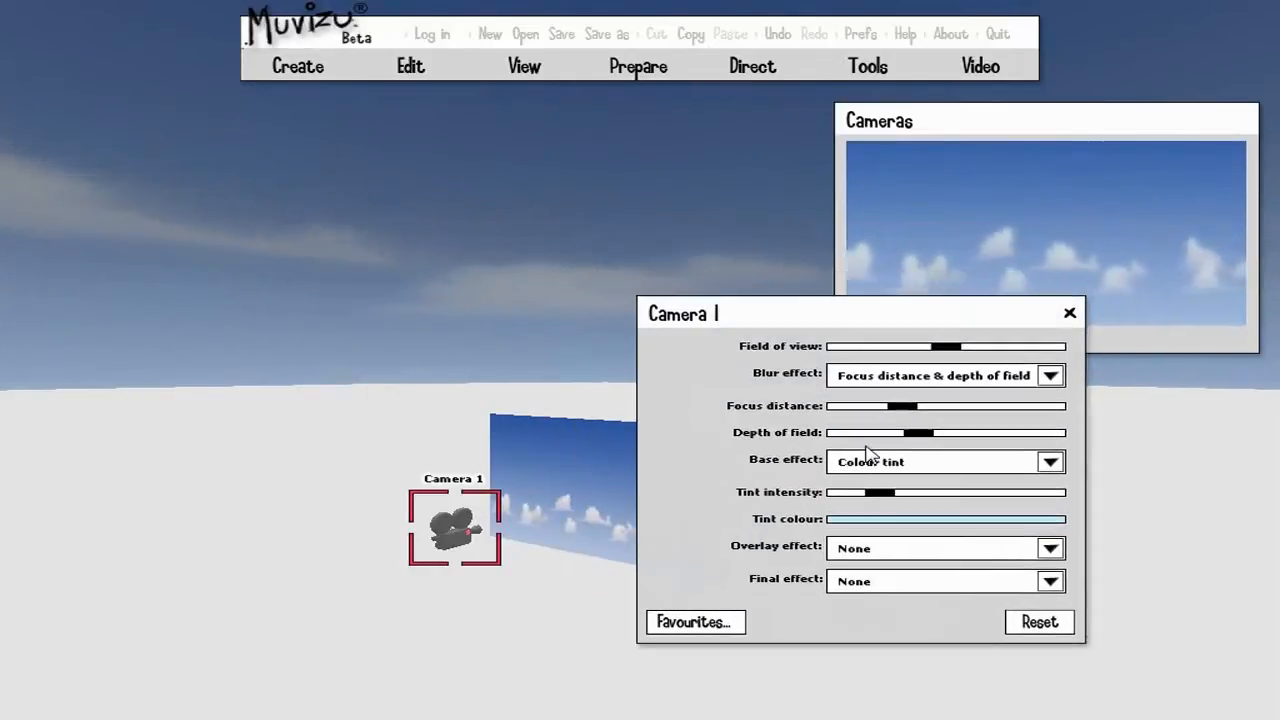
click(875, 552)
click(877, 684)
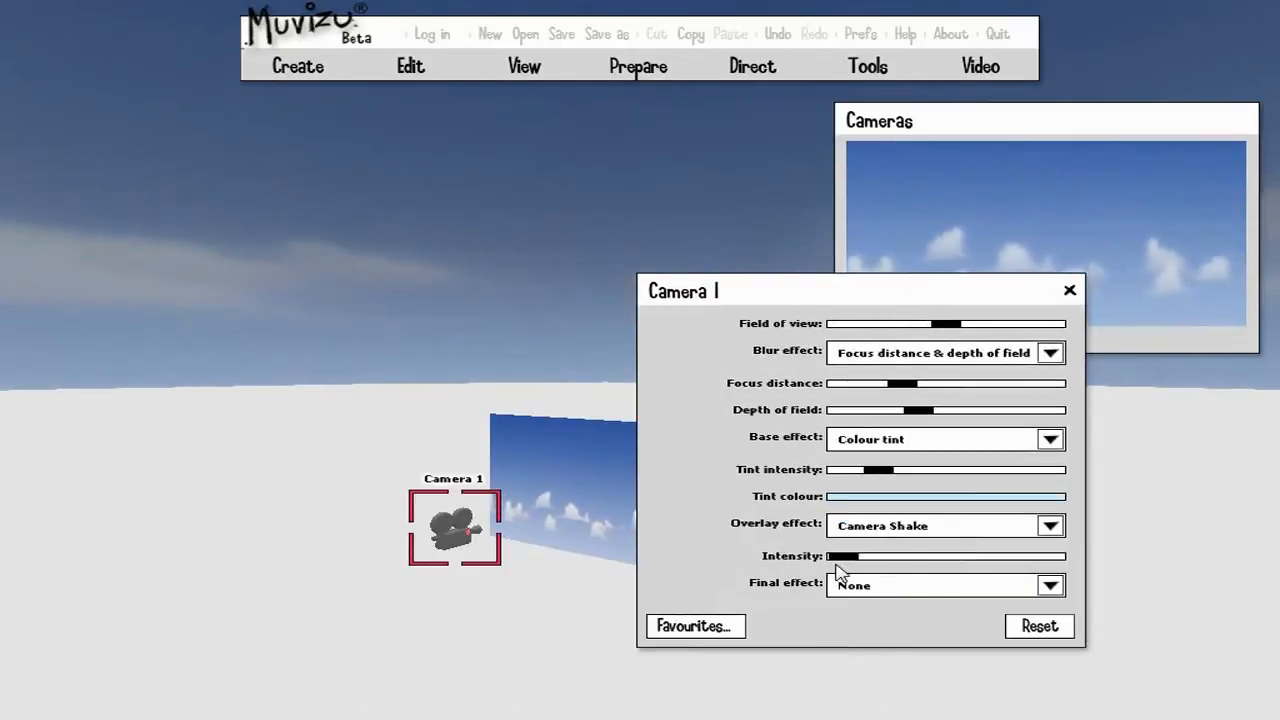
Try the Pixelated, CCTV, Underwater, Image overlay and Old film overlay effects on Camera 1
drag(833, 565, 839, 566)
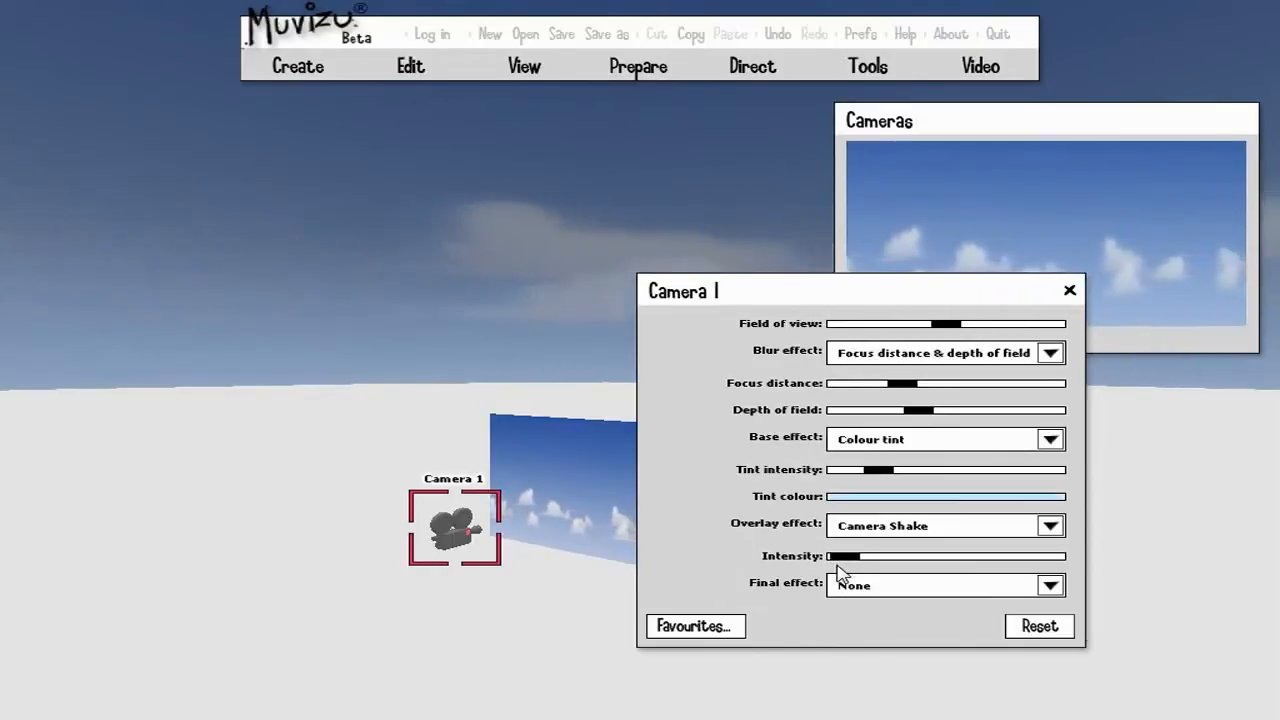
click(898, 530)
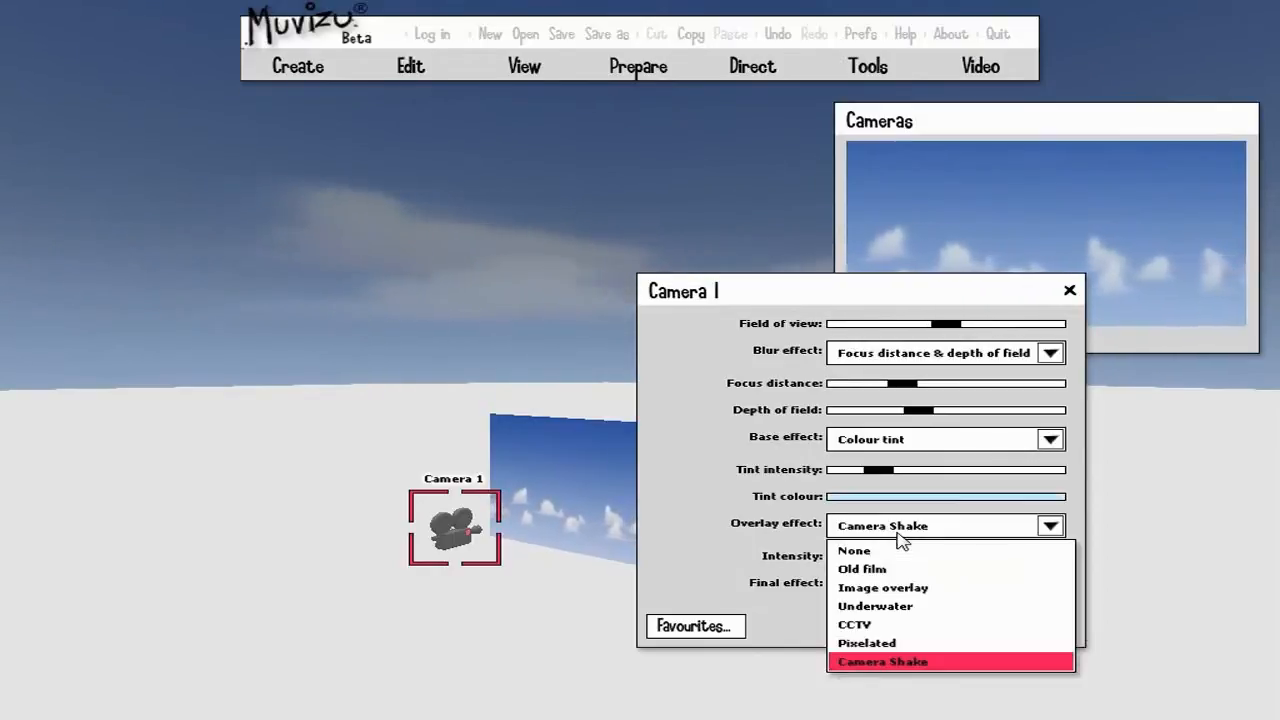
click(880, 641)
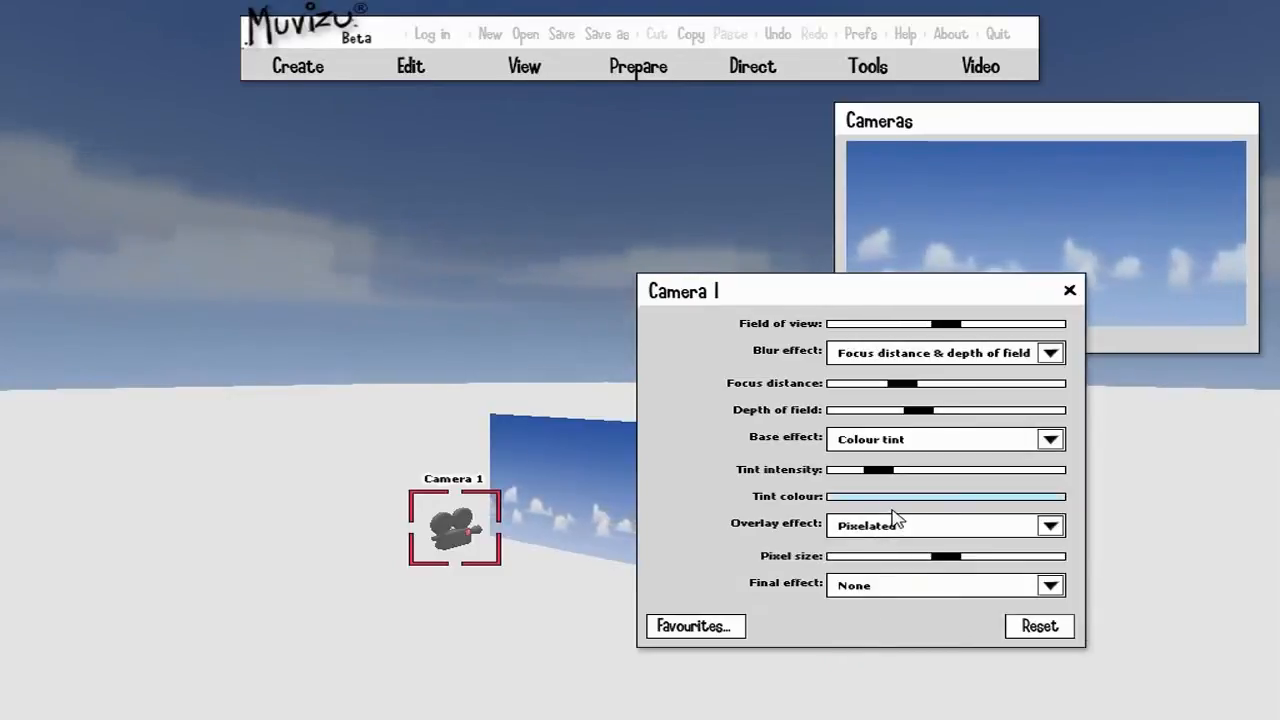
click(891, 527)
click(889, 622)
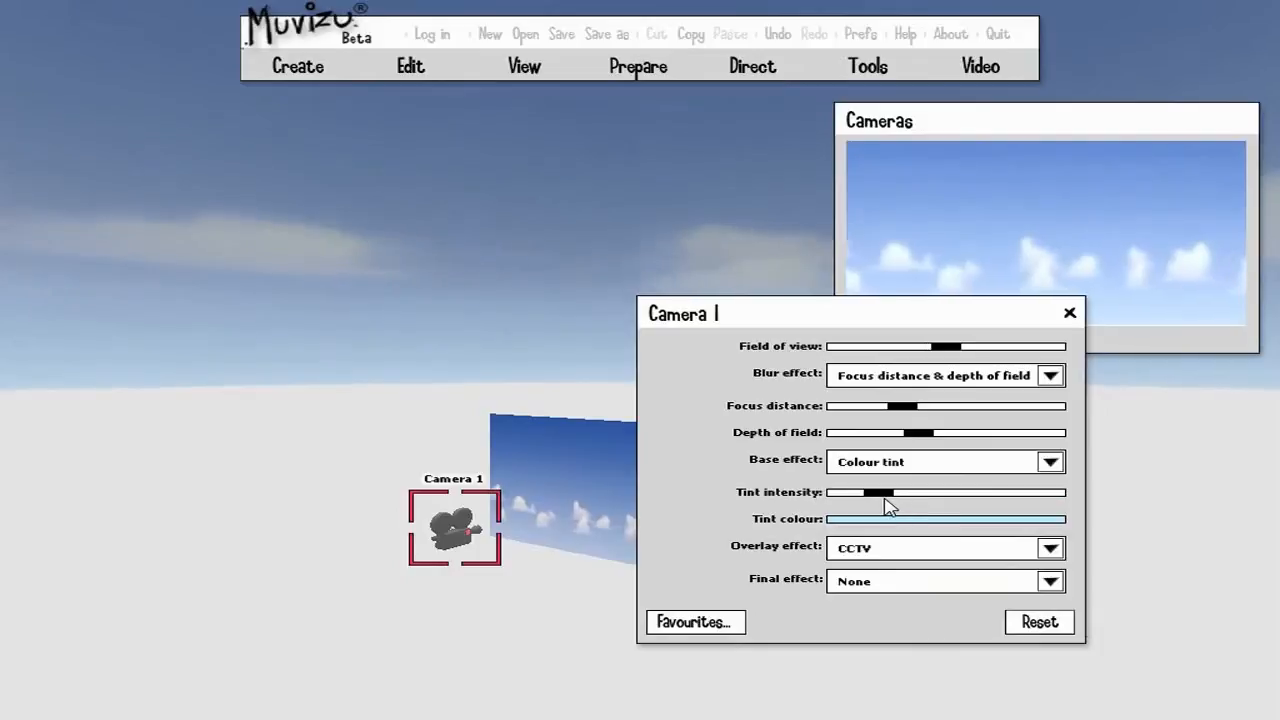
click(886, 548)
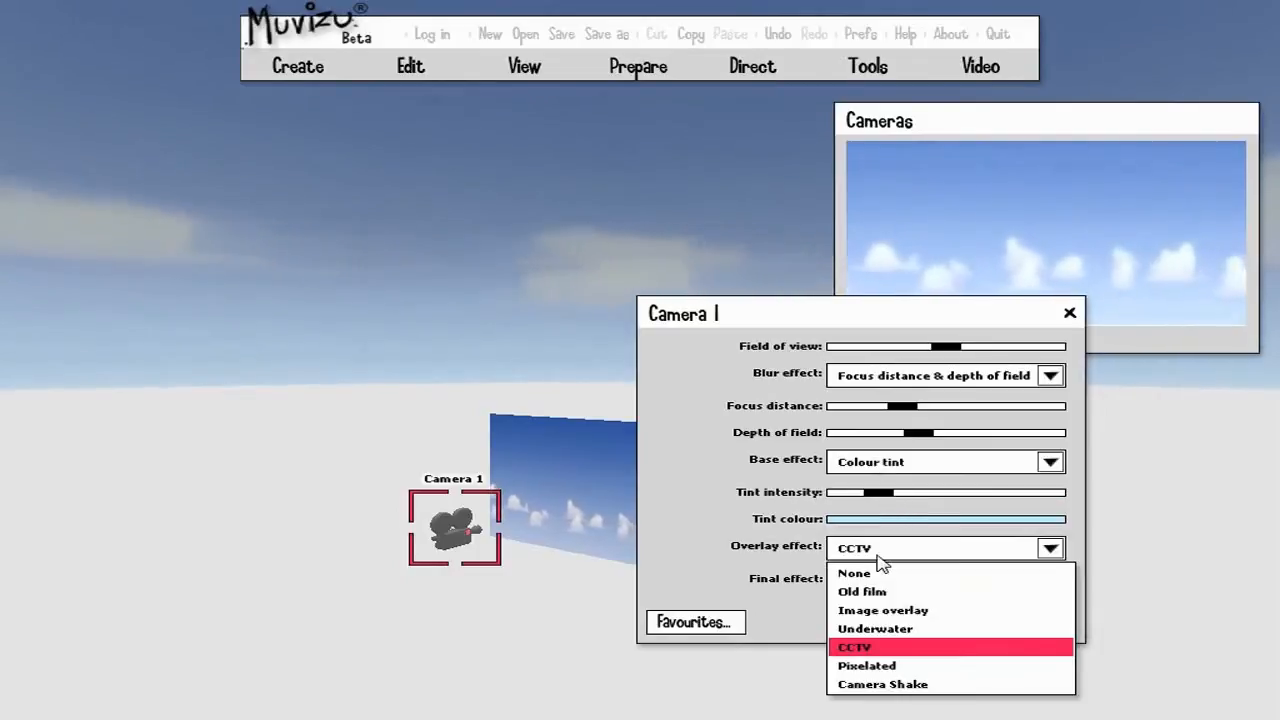
click(876, 629)
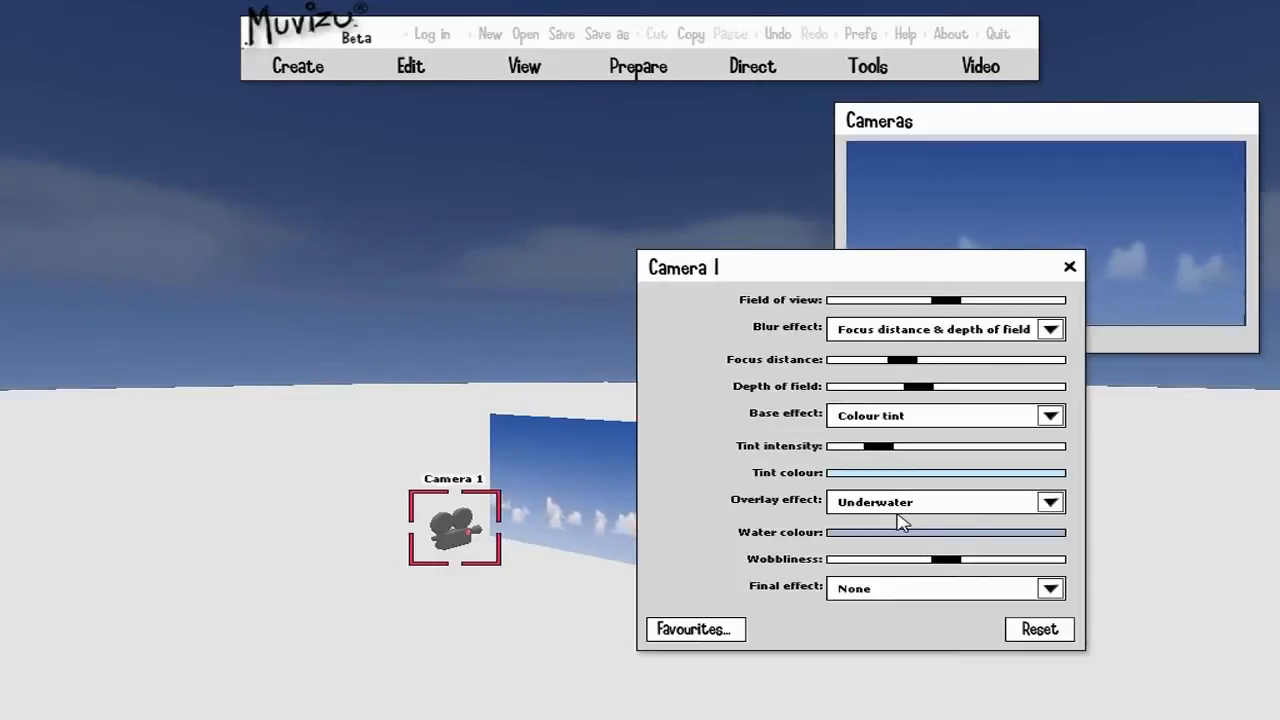
click(897, 506)
click(866, 566)
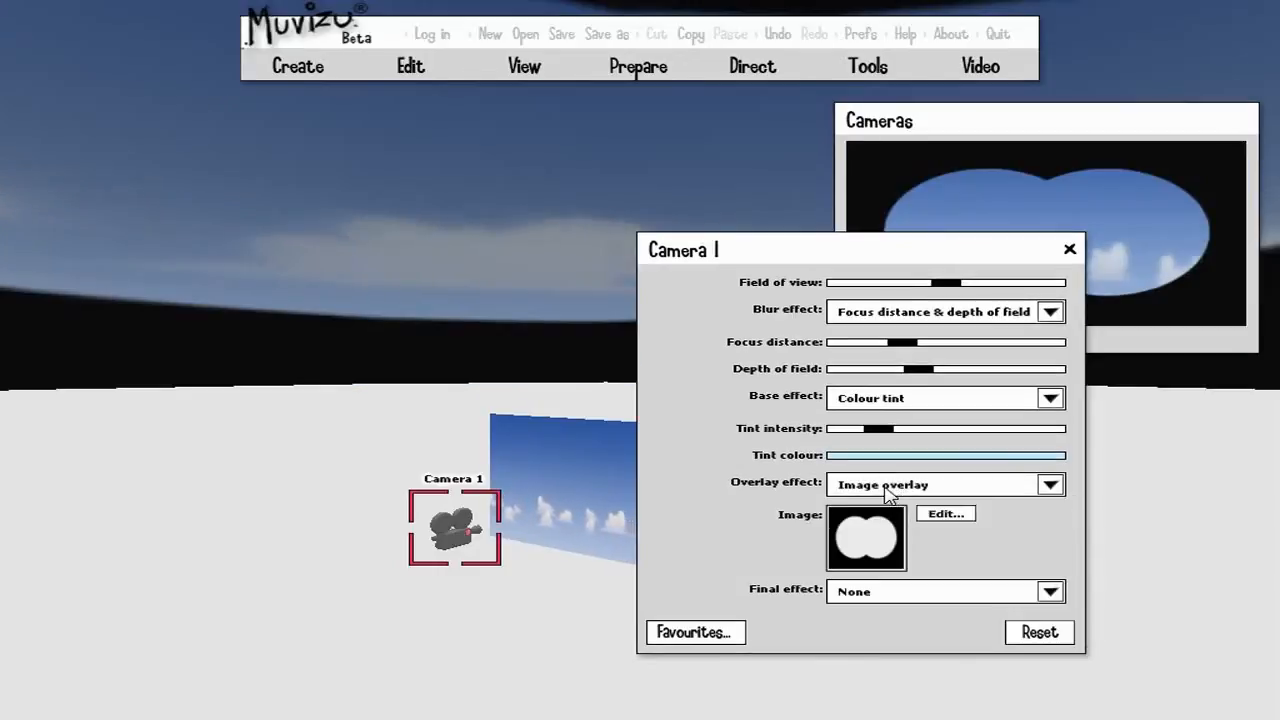
click(883, 486)
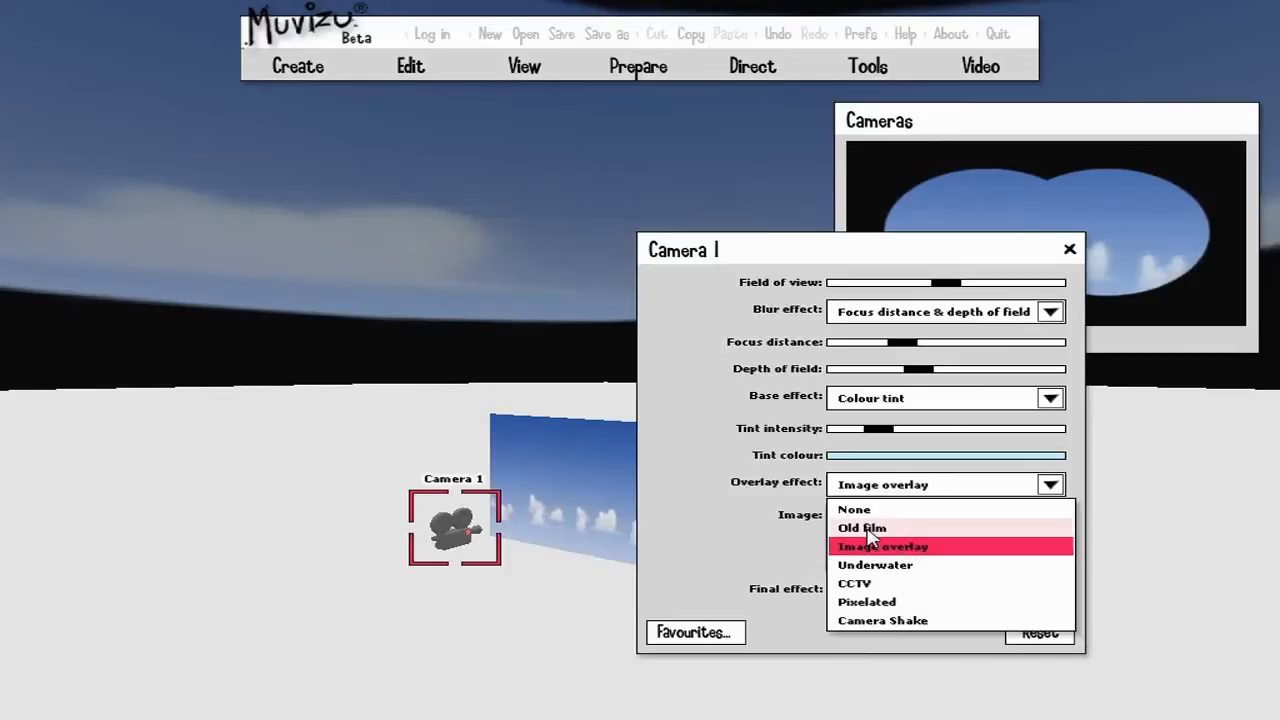
click(868, 528)
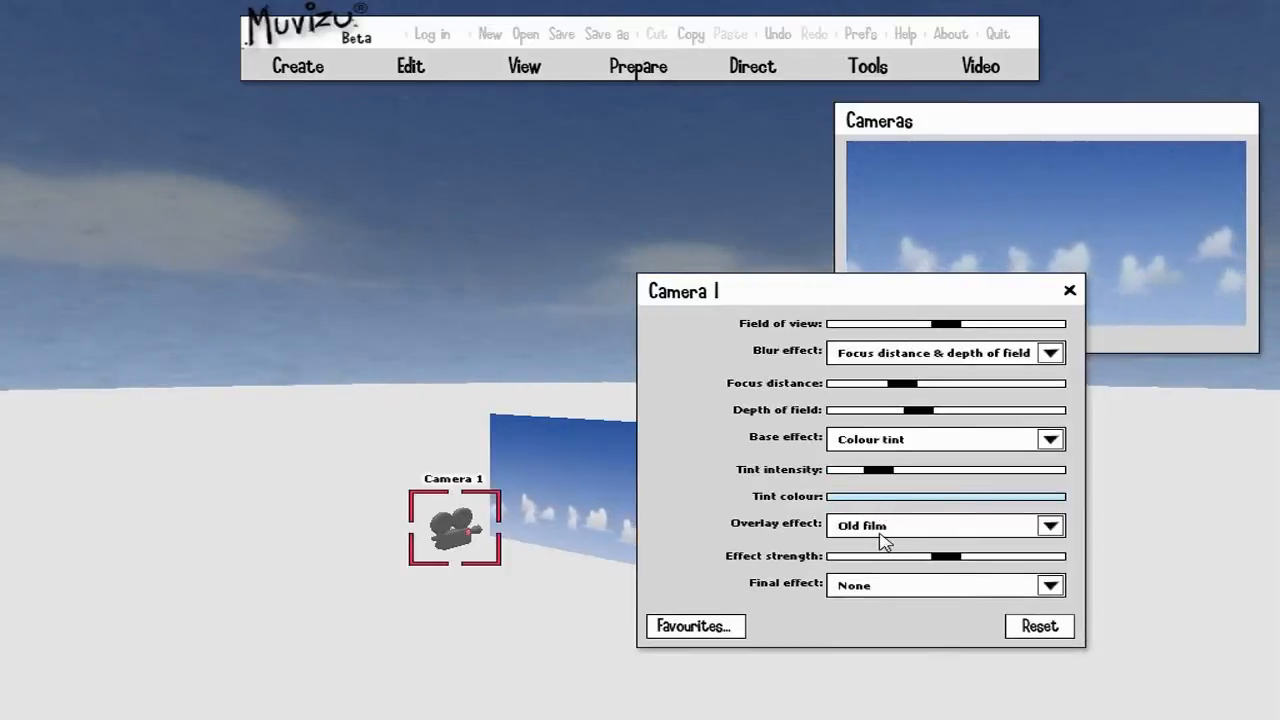
Set Camera 1's overlay effect to None and apply Contrast, colour & brightness with maximum colour, strongly raised contrast and slightly raised brightness
click(881, 530)
click(885, 550)
click(876, 585)
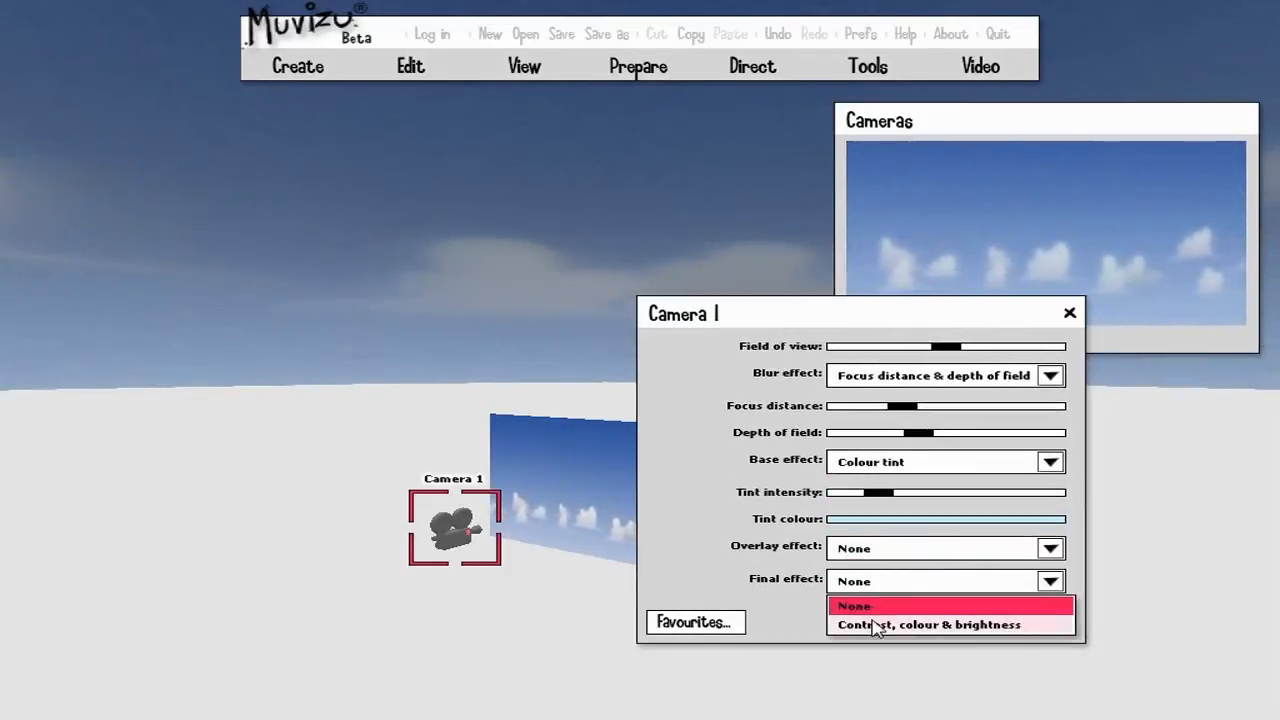
click(868, 624)
mouse_move(955, 598)
mouse_down()
mouse_move(1010, 598)
mouse_move(963, 598)
mouse_up()
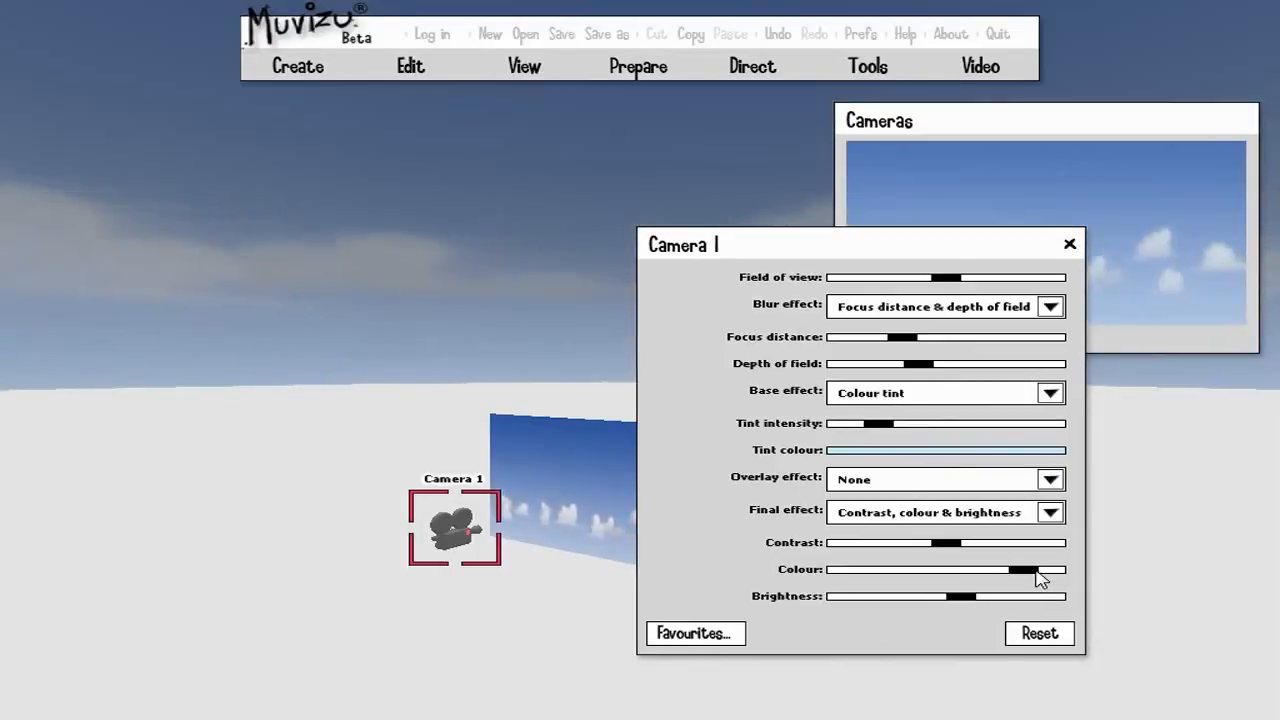
drag(1037, 572, 945, 571)
drag(871, 590, 1090, 588)
drag(946, 548, 997, 548)
drag(1001, 548, 1006, 548)
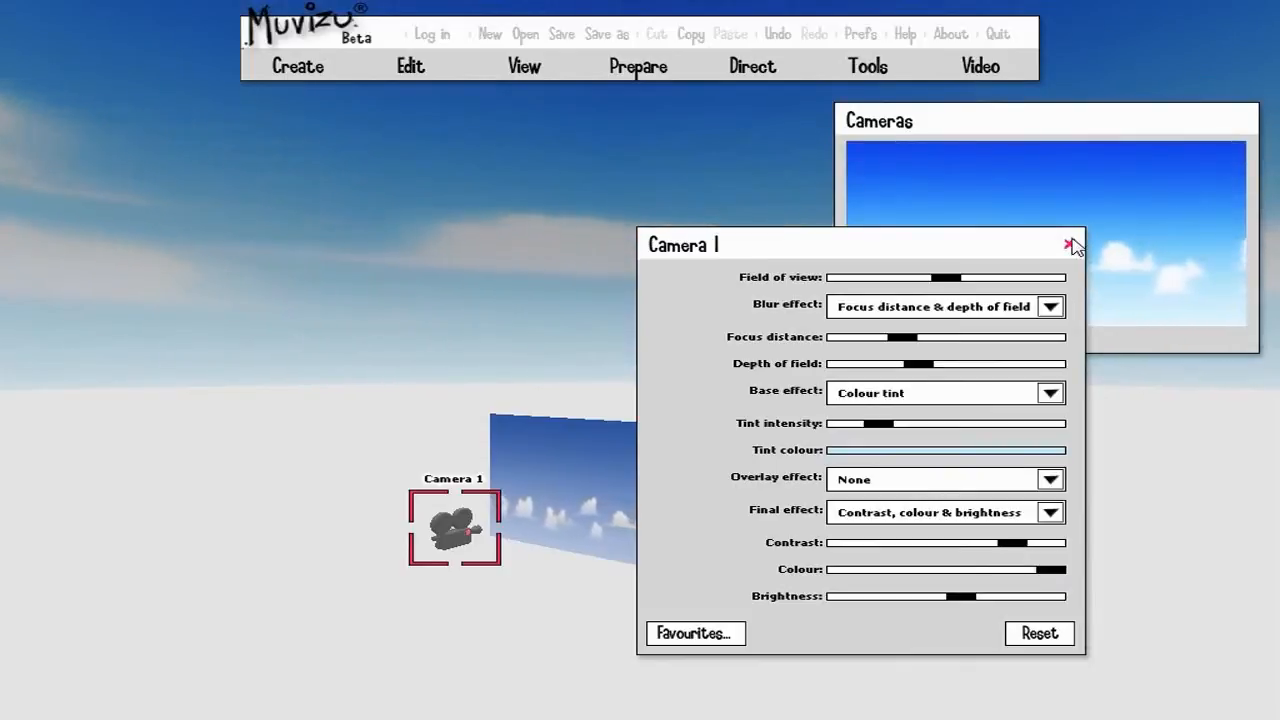
click(1069, 244)
Shrink the Camera 1 preview and pull the view back to make room beside the cloud backdrop
right_drag(810, 479, 825, 489)
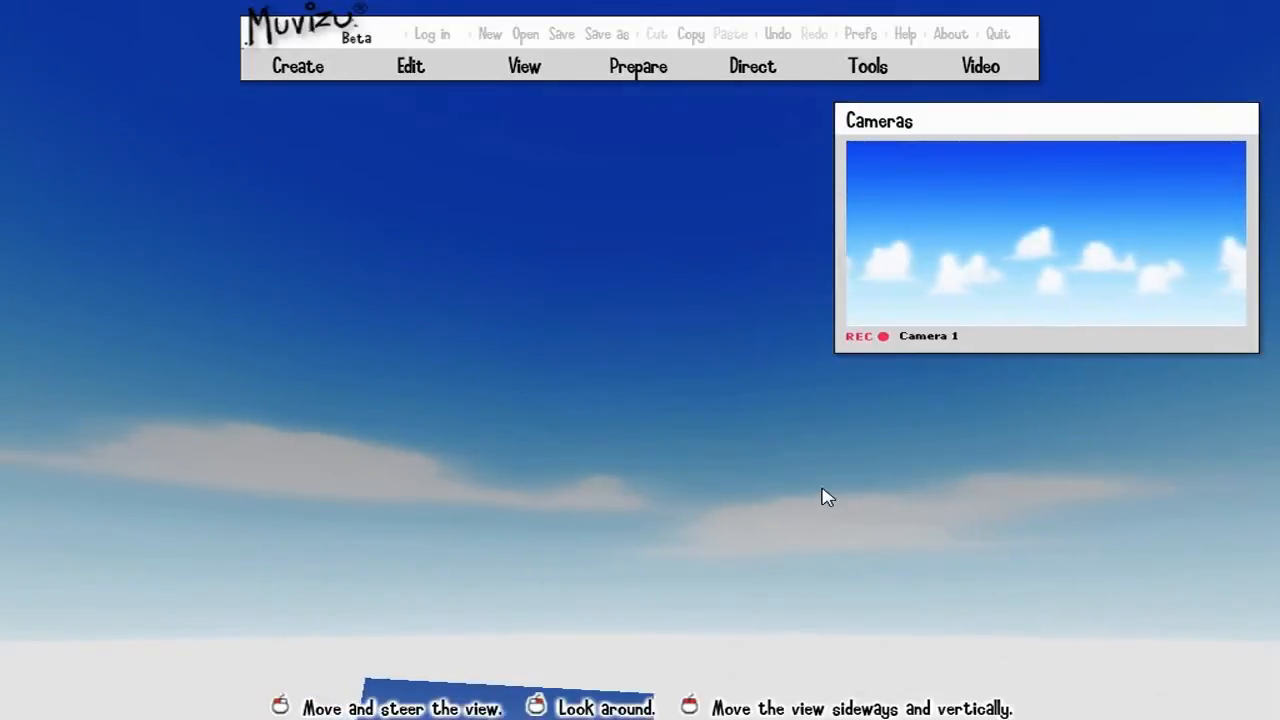
click(937, 318)
drag(820, 610, 816, 625)
mouse_move(816, 625)
right_down()
mouse_move(806, 628)
mouse_move(819, 620)
right_up()
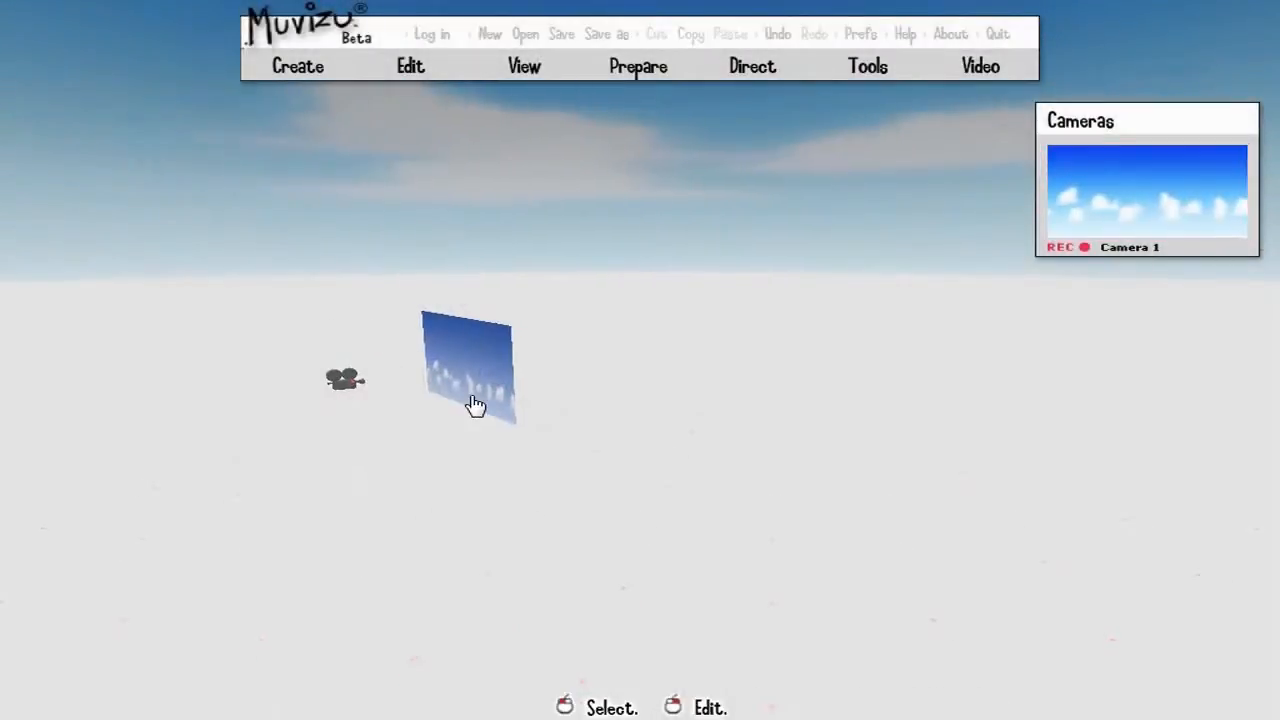
Duplicate the Widescreen cloud backdrop and place the copy on the ground in front of the original, clear of Camera 1
click(472, 382)
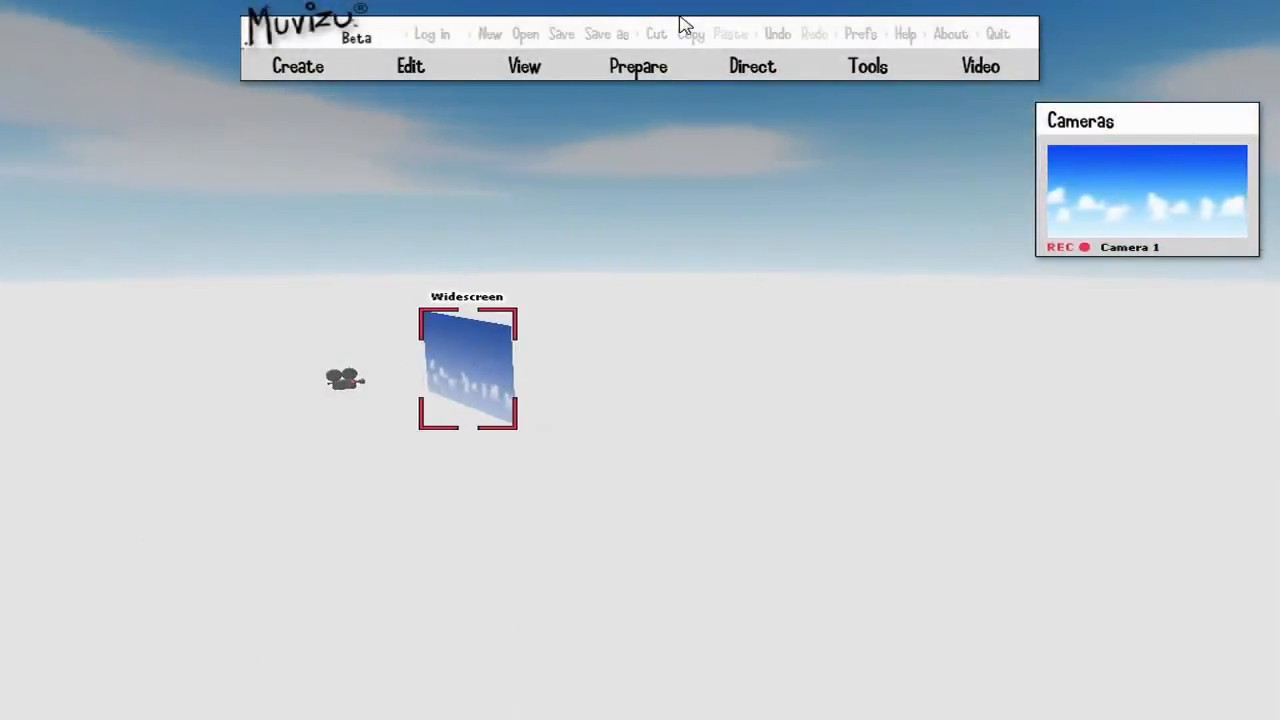
click(697, 42)
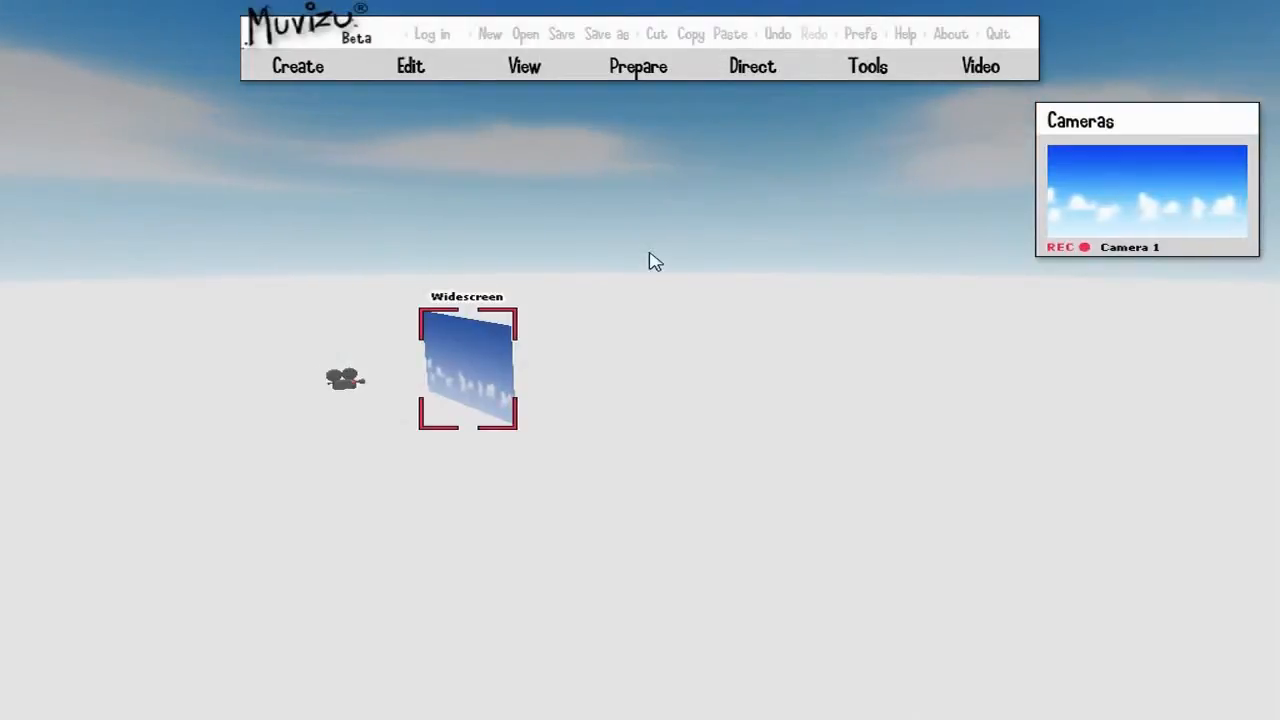
click(649, 260)
click(740, 66)
click(728, 35)
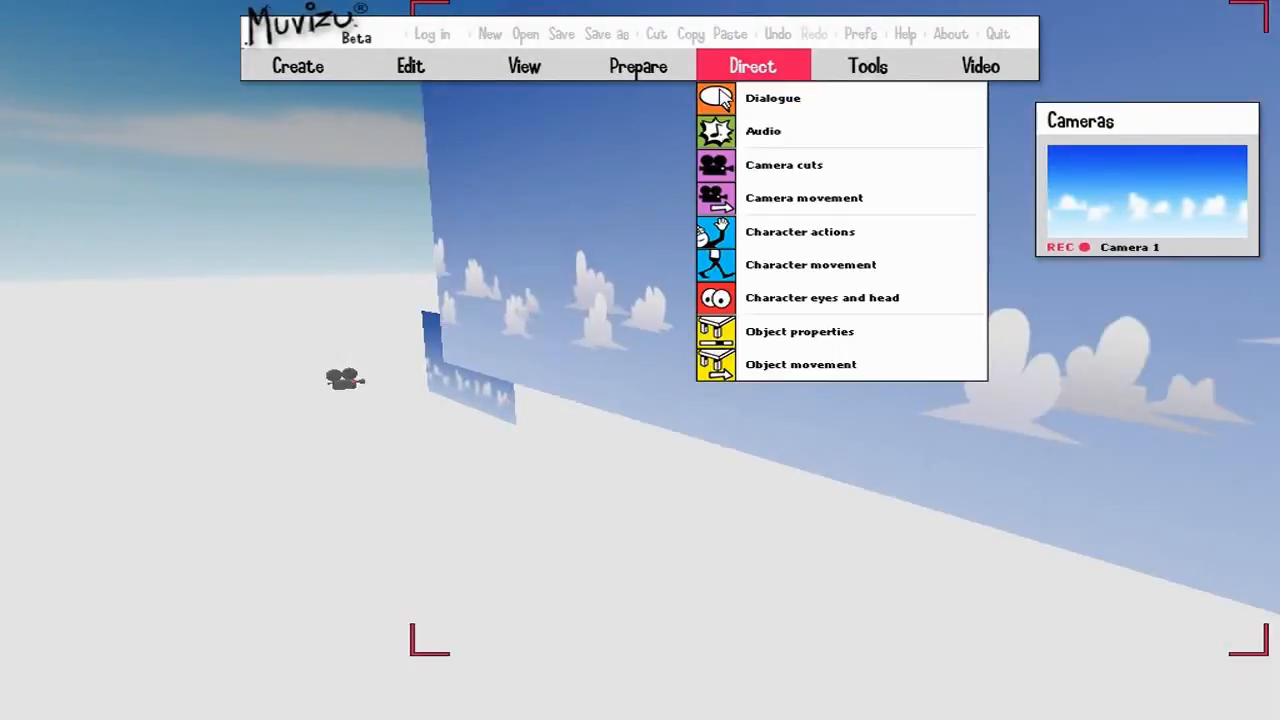
mouse_move(639, 588)
mouse_down()
mouse_move(608, 574)
mouse_move(640, 586)
mouse_up()
Import water01.png as the image of the second Widescreen backdrop
click(743, 391)
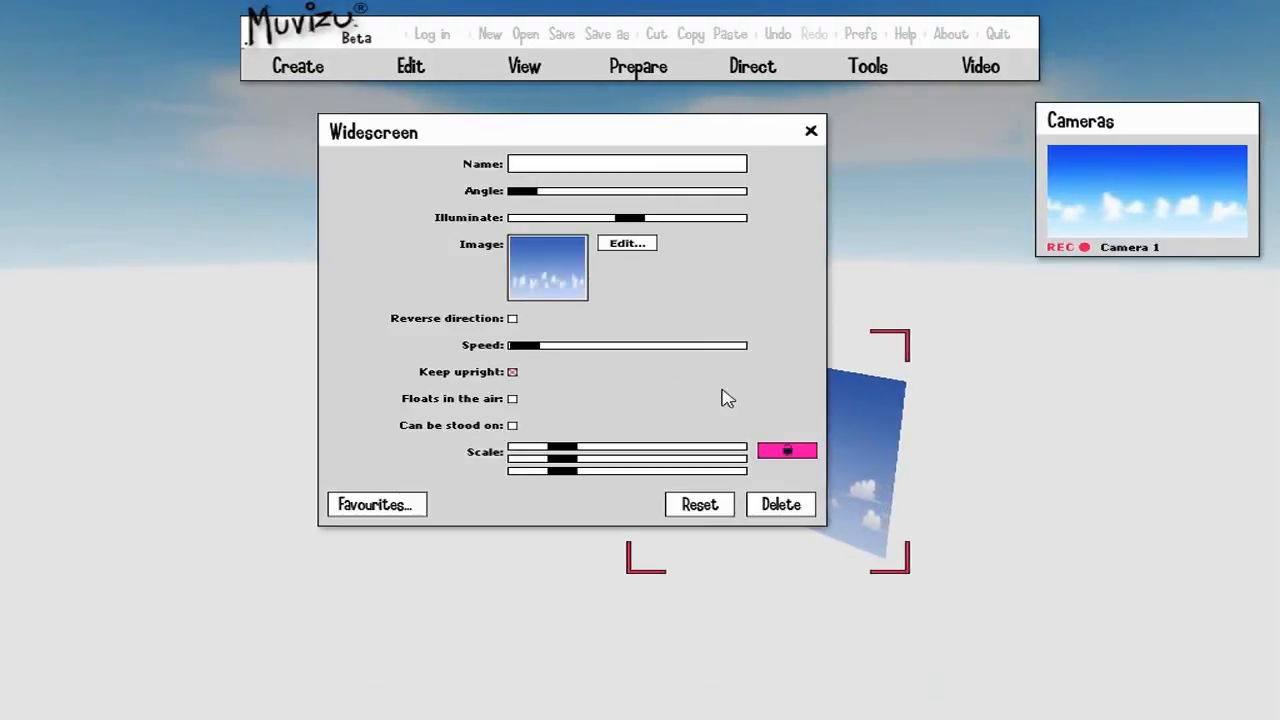
click(577, 275)
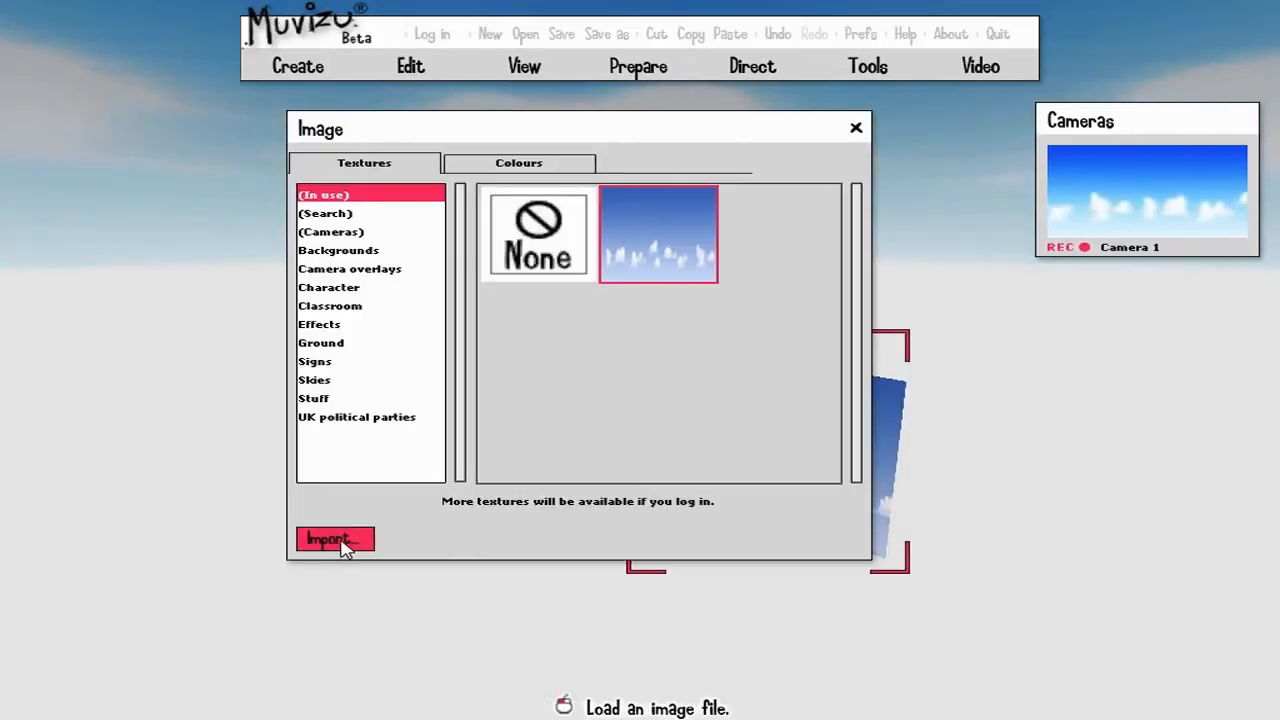
click(425, 531)
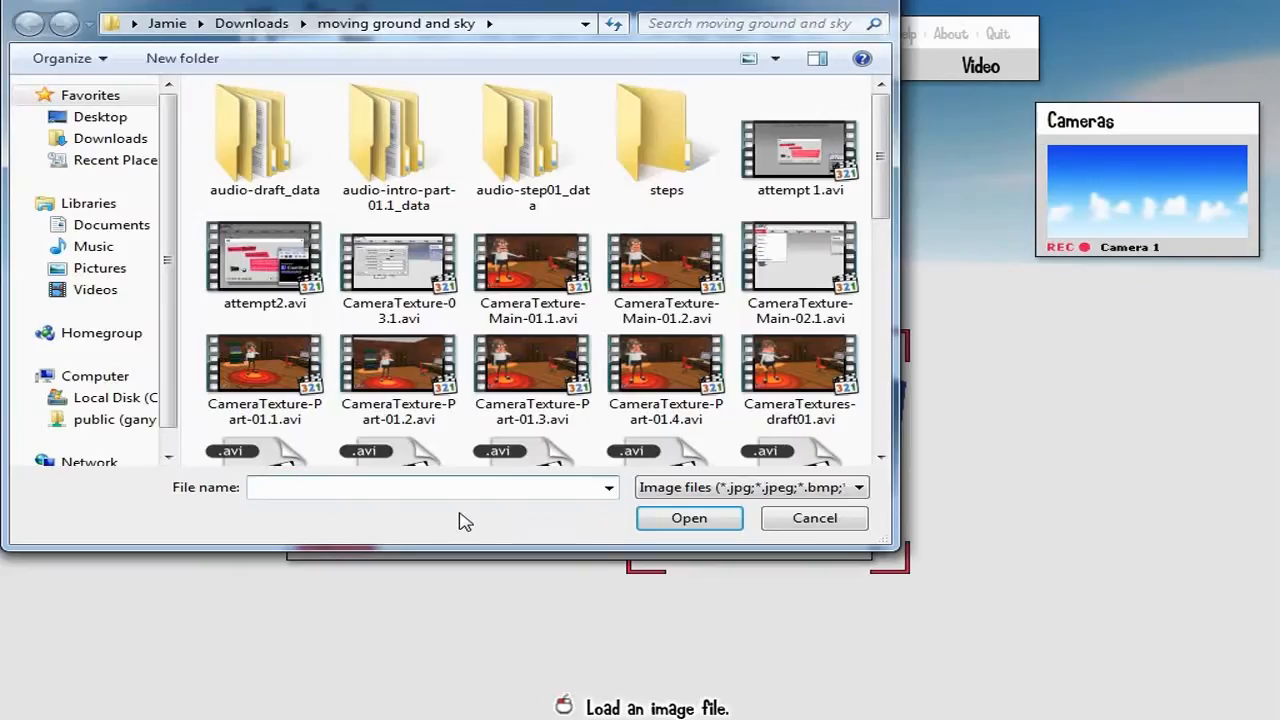
drag(875, 145, 875, 372)
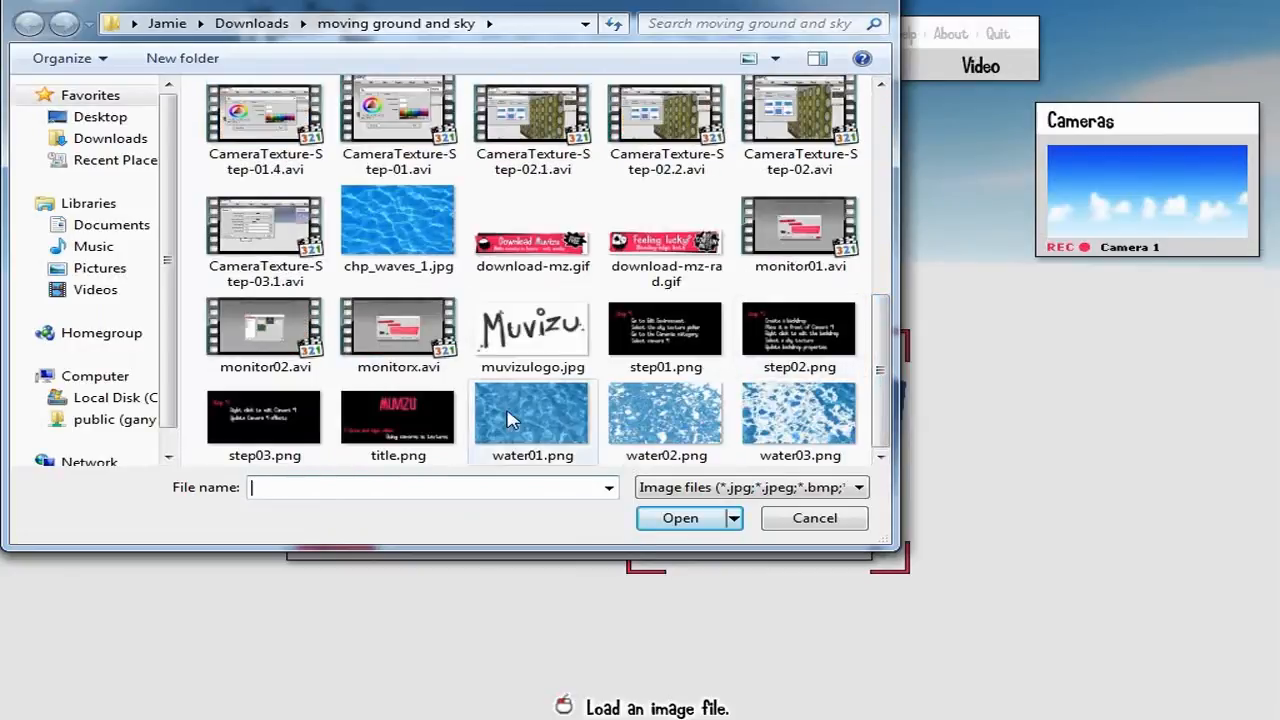
click(678, 519)
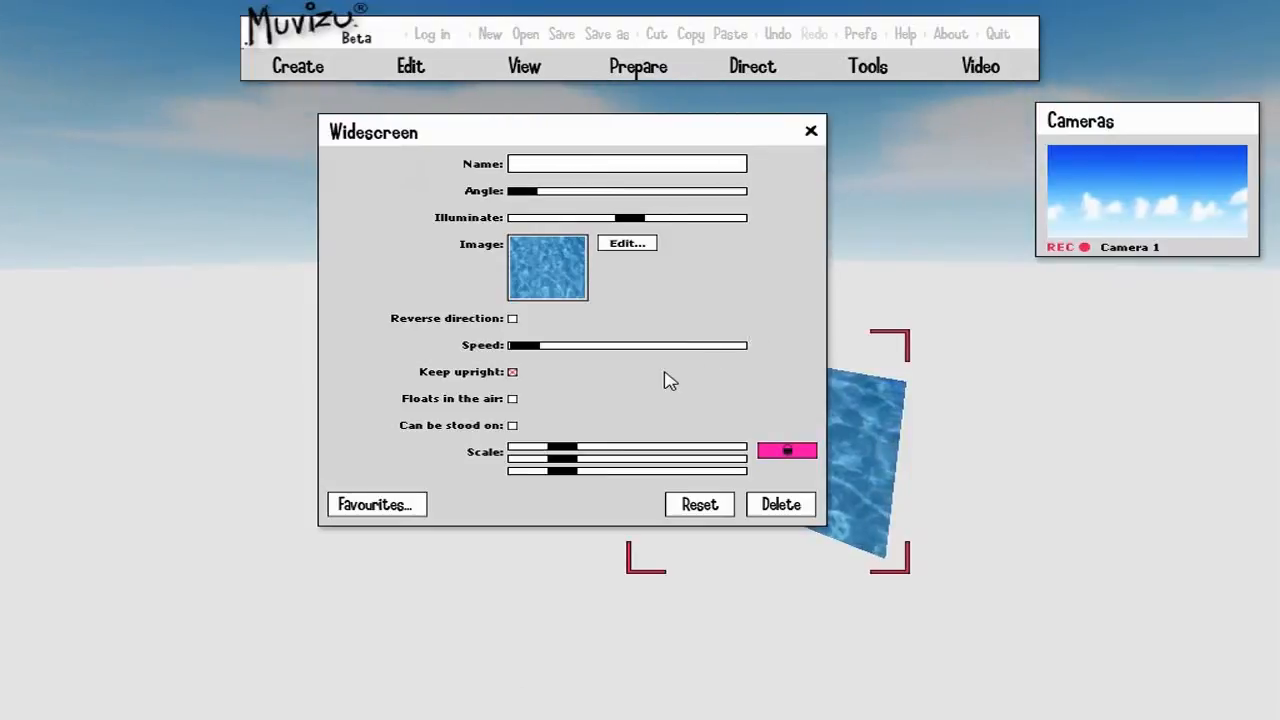
Raise the water backdrop's illumination slightly above the middle and increase its scroll angle a little
drag(481, 126, 174, 247)
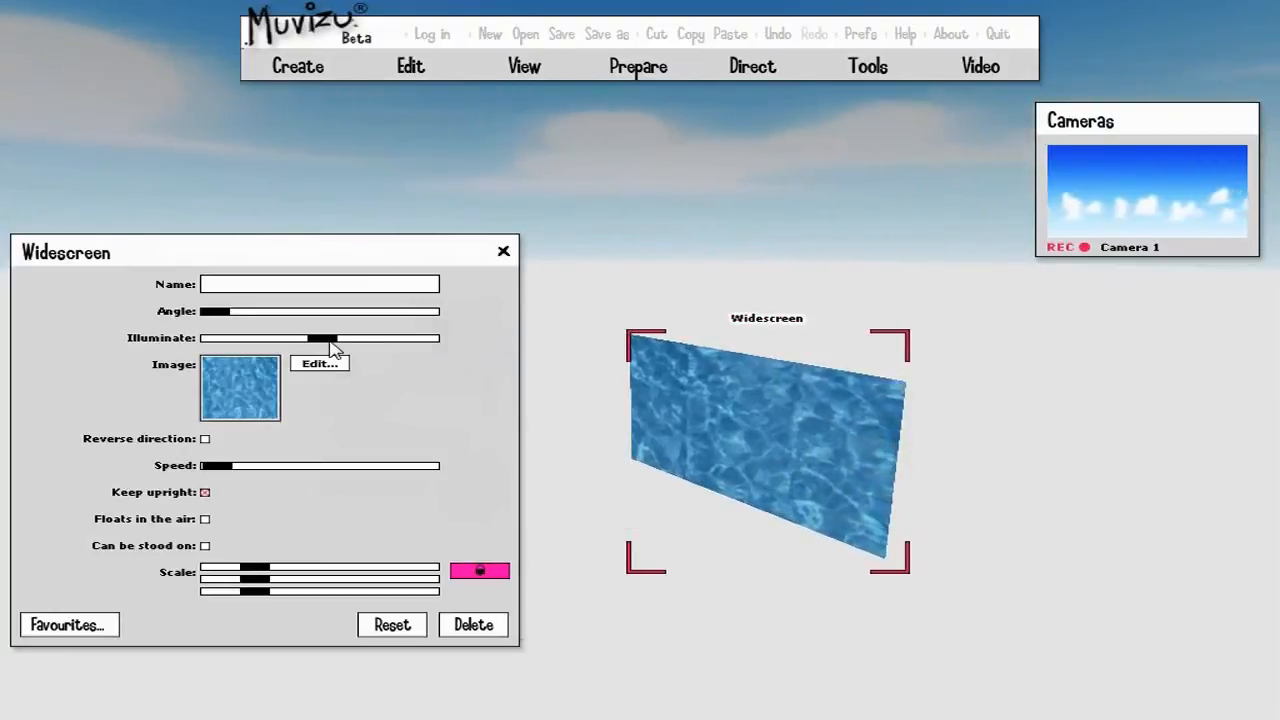
drag(322, 338, 460, 349)
drag(275, 350, 340, 363)
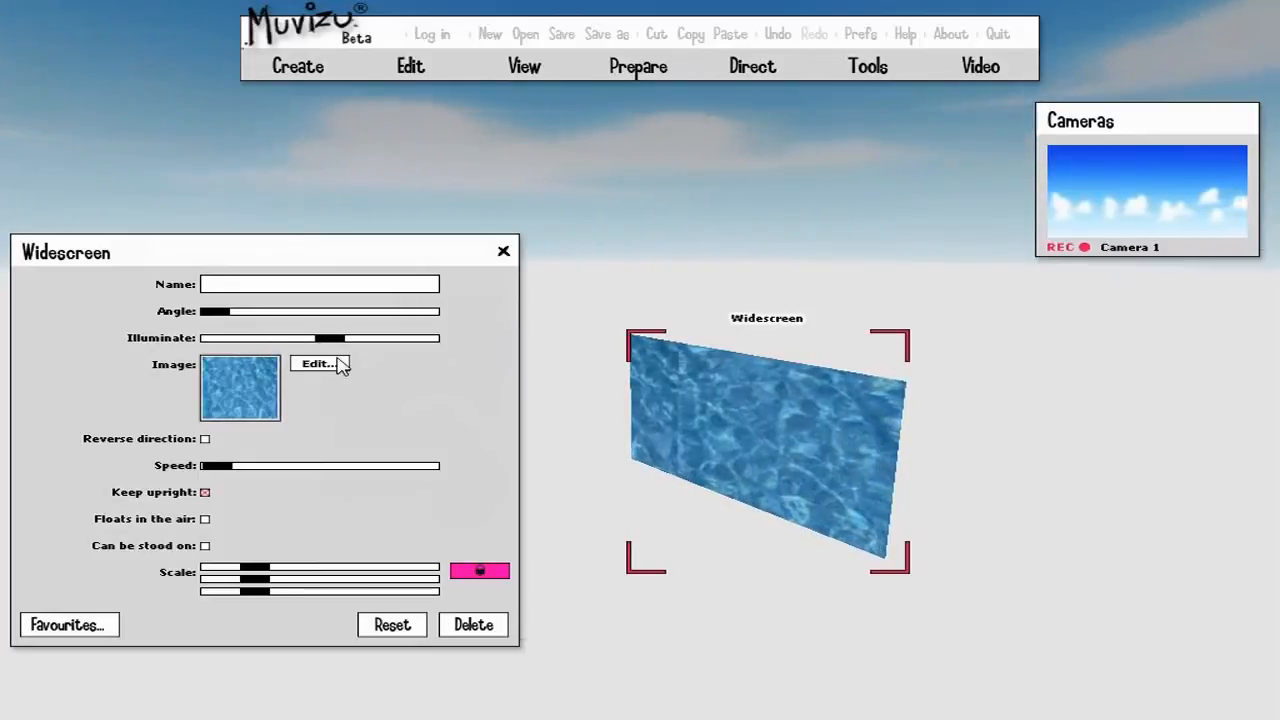
drag(214, 311, 230, 332)
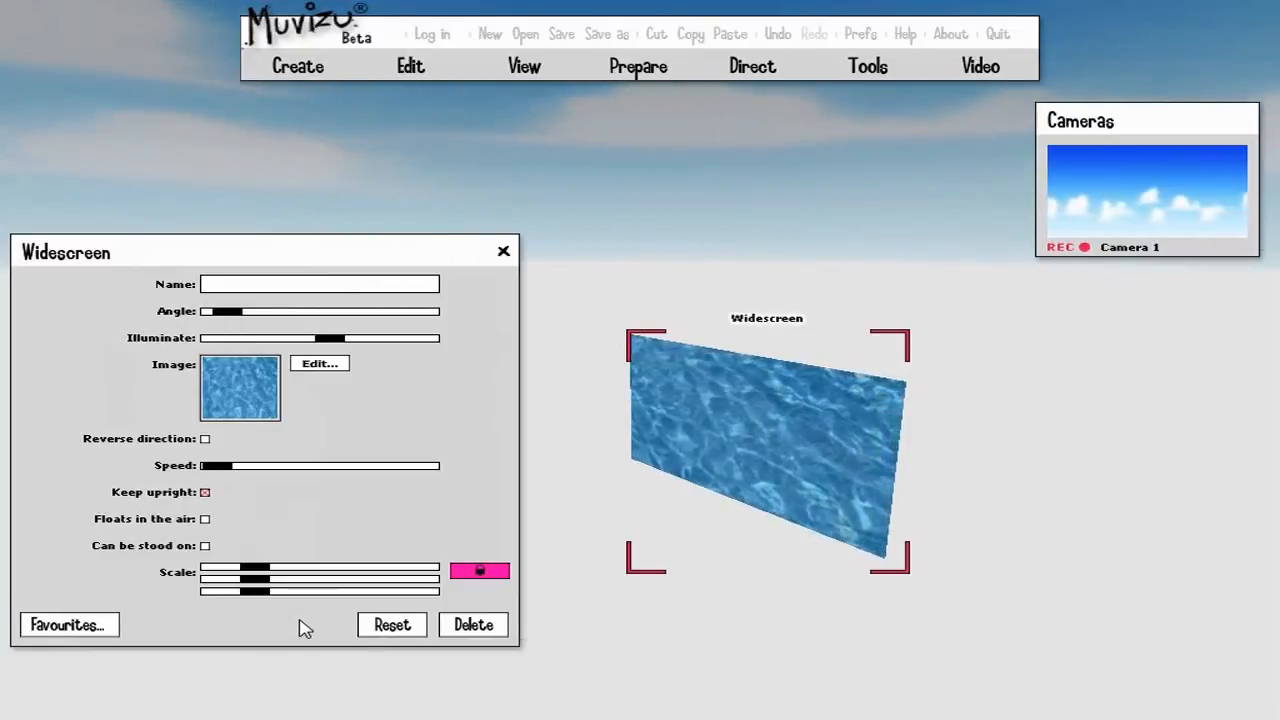
click(504, 254)
click(590, 490)
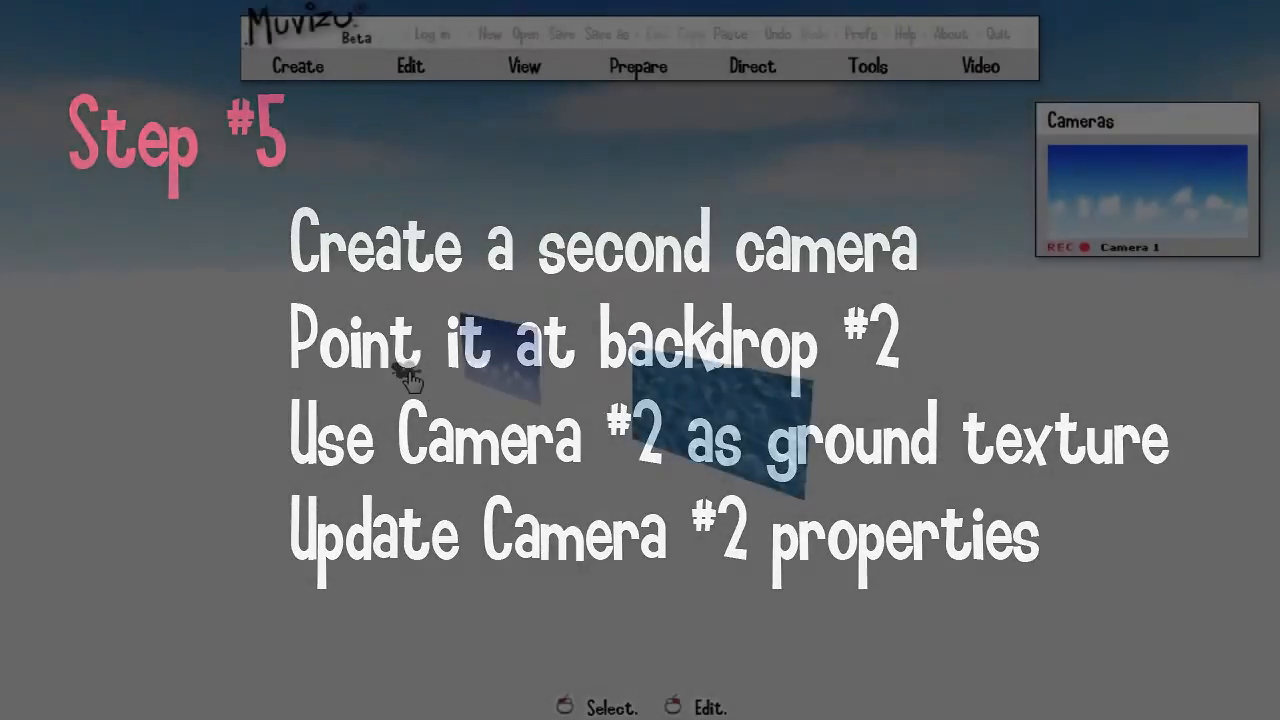
Duplicate Camera 1 and place the copy in front of the water backdrop so that it films the water
click(406, 372)
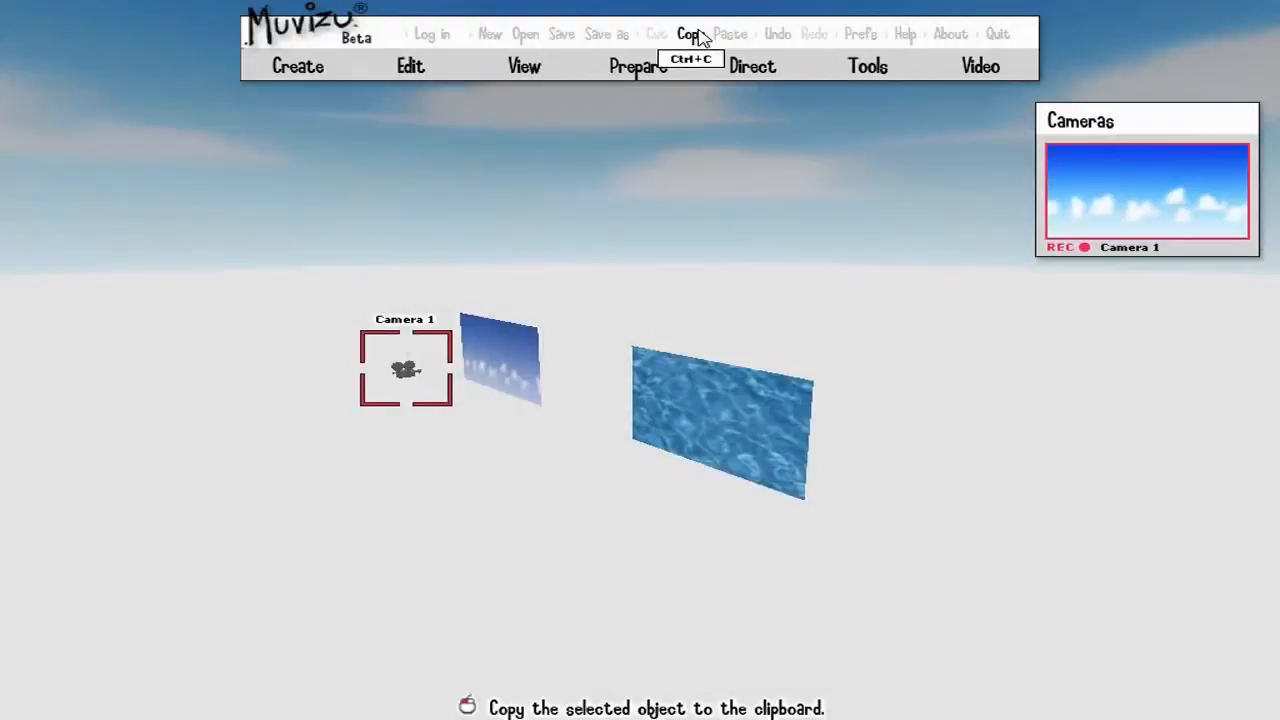
click(690, 34)
click(729, 34)
drag(555, 368, 556, 368)
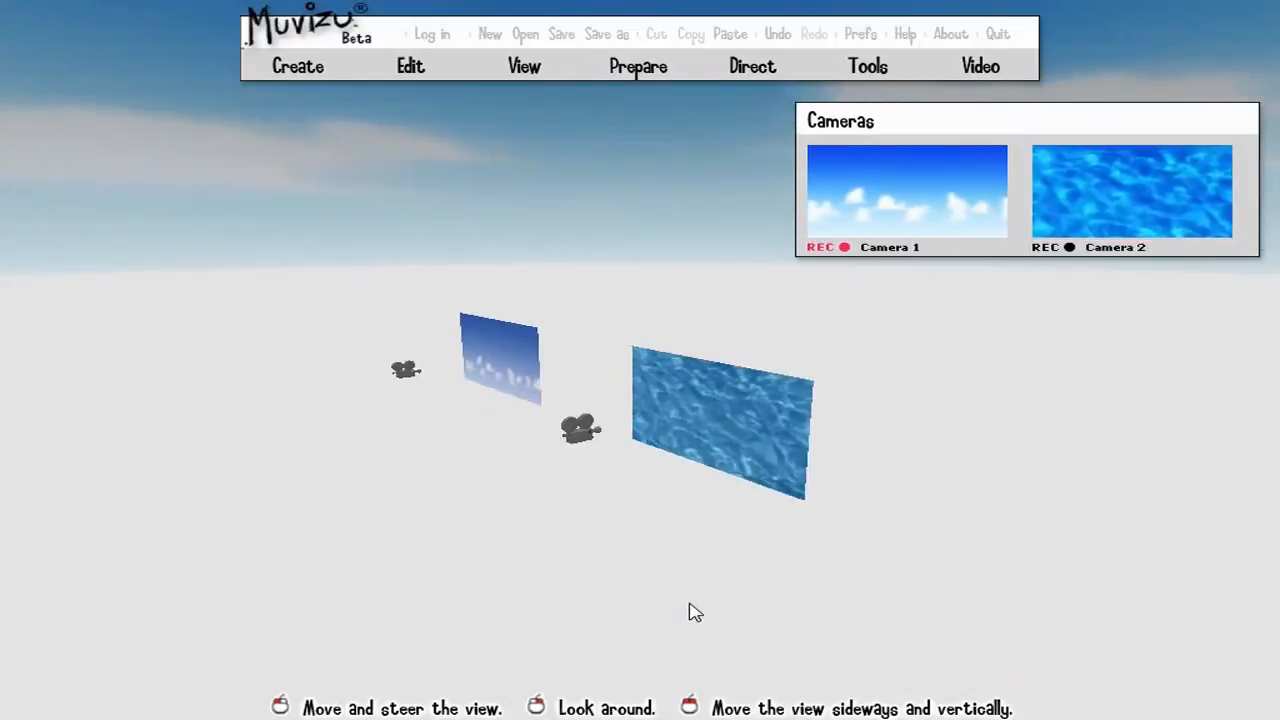
Set the environment's ground texture to the Camera 2 feed
mouse_move(288, 72)
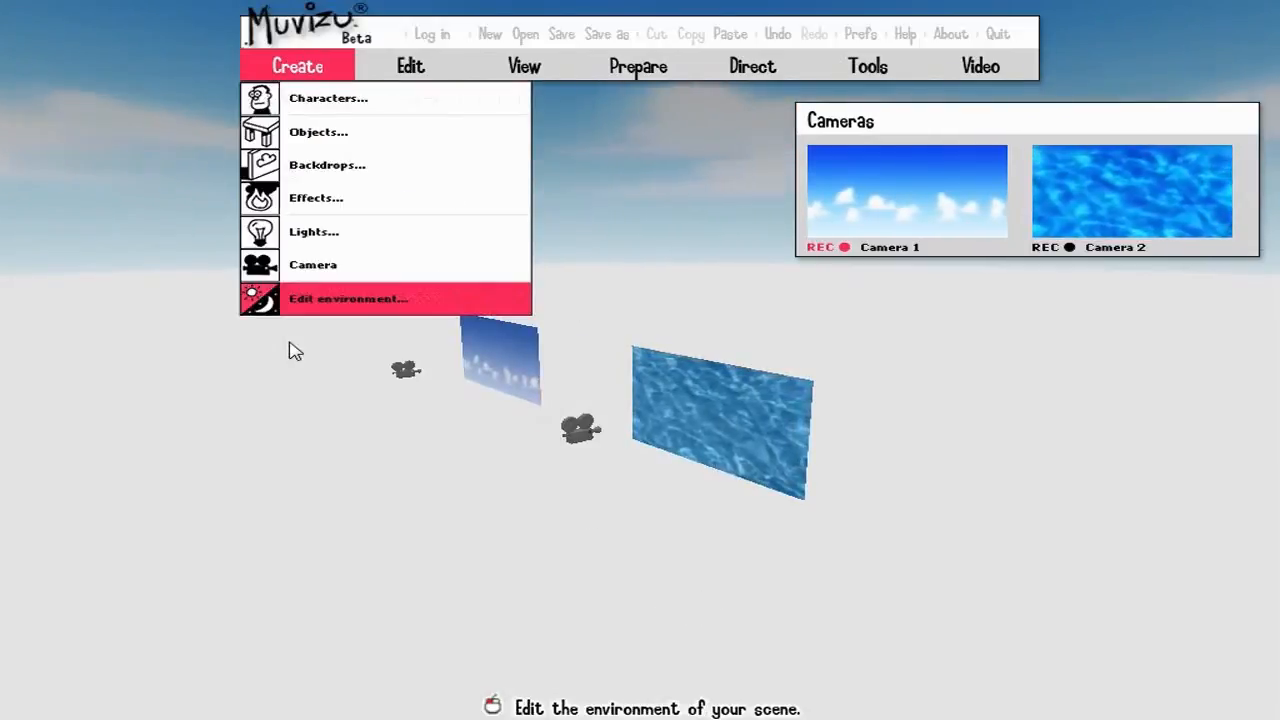
click(310, 299)
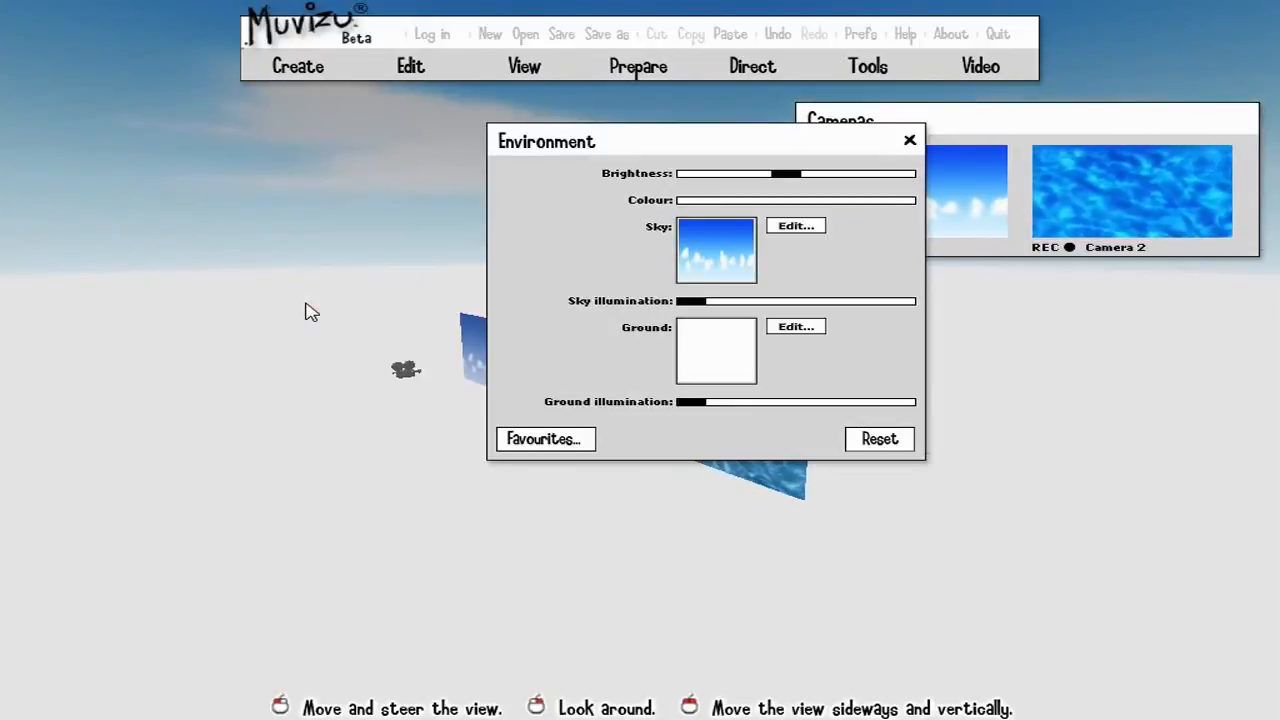
click(700, 353)
click(429, 189)
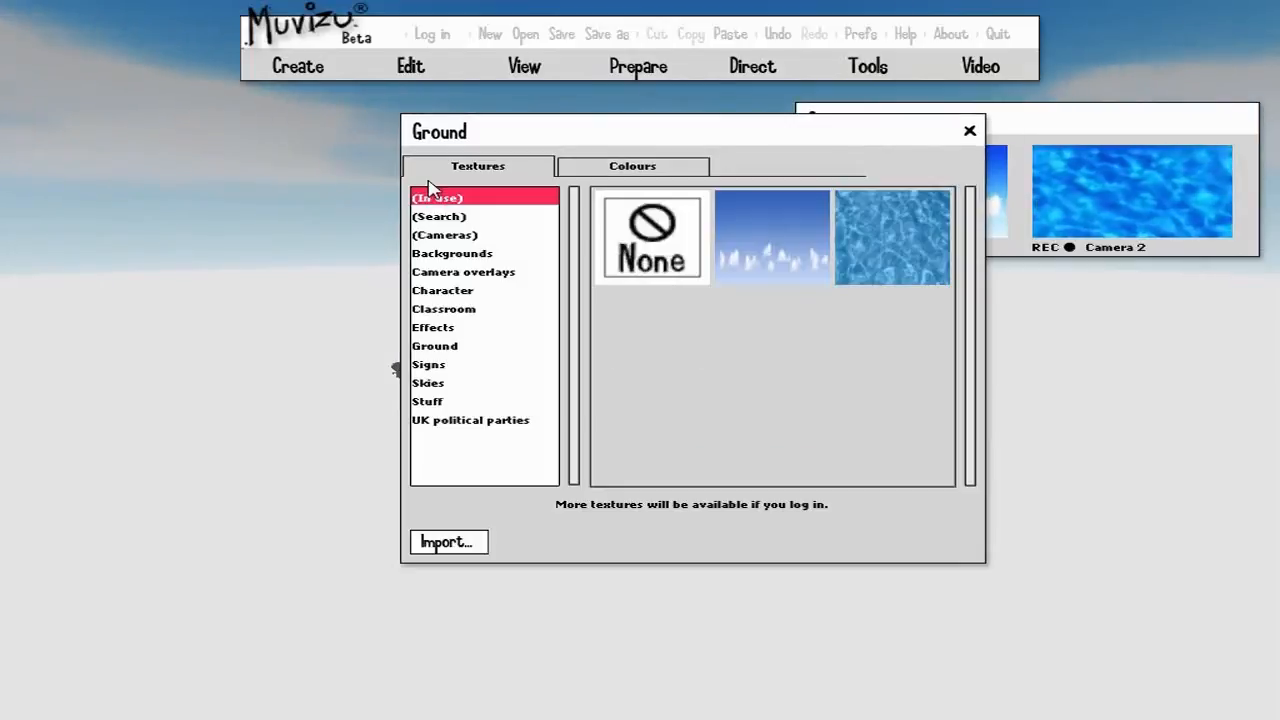
click(475, 236)
click(880, 266)
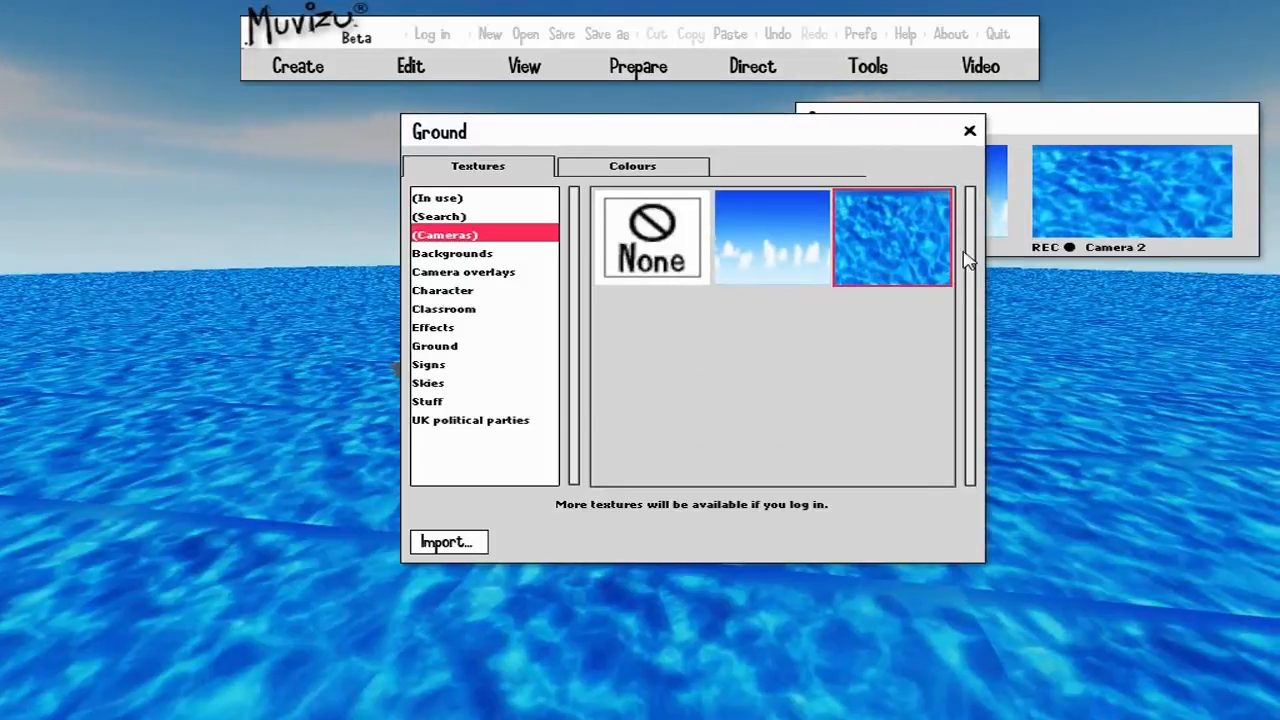
click(969, 131)
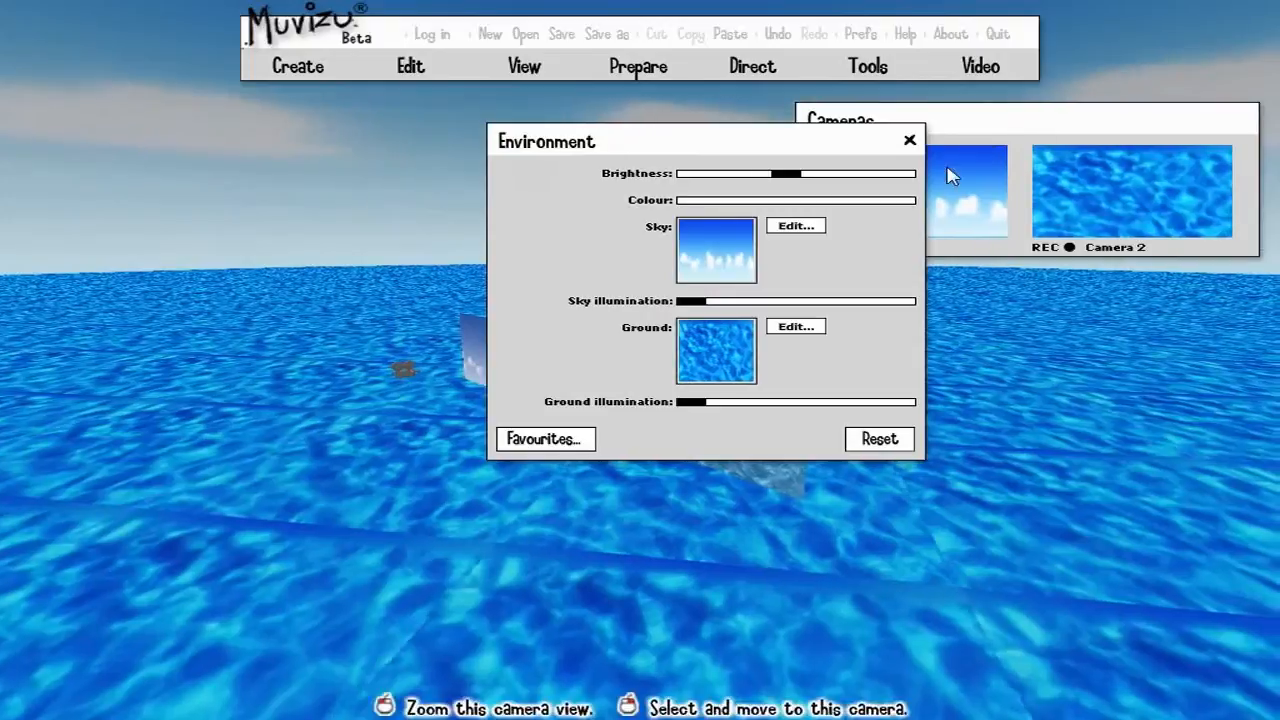
click(909, 140)
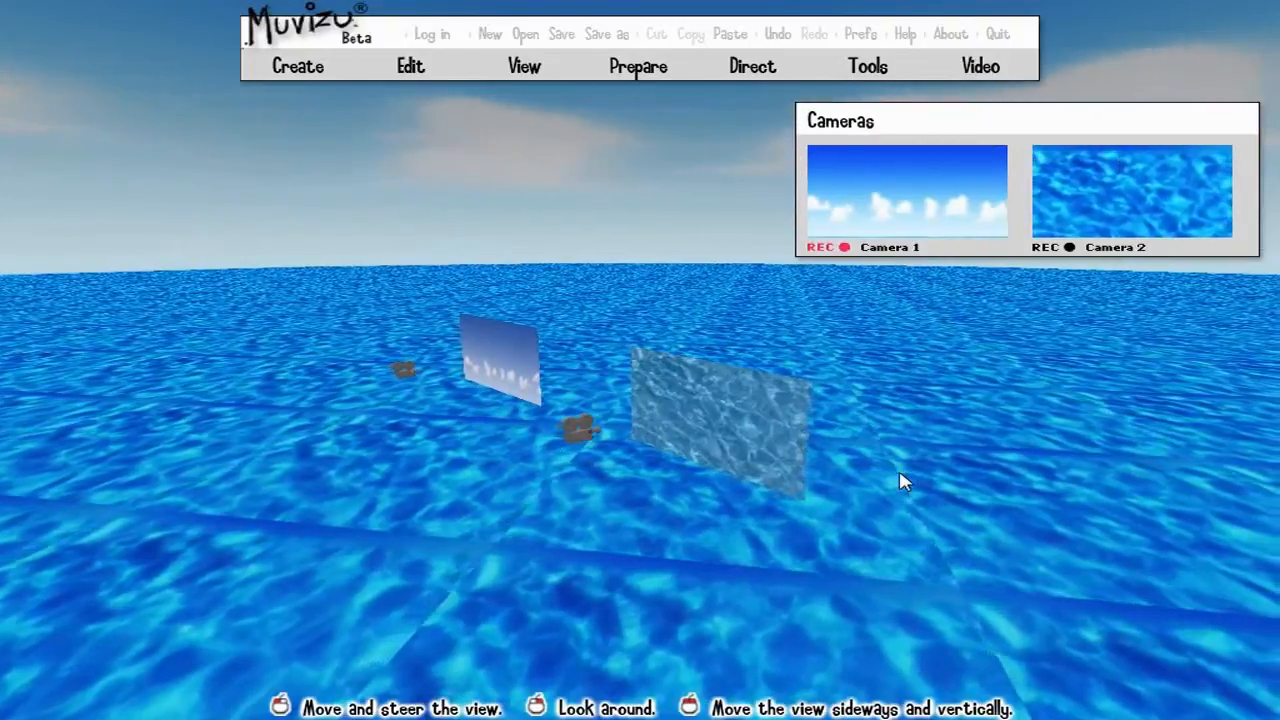
Open Camera 2's settings and slightly reduce its depth of field and tint intensity
click(583, 431)
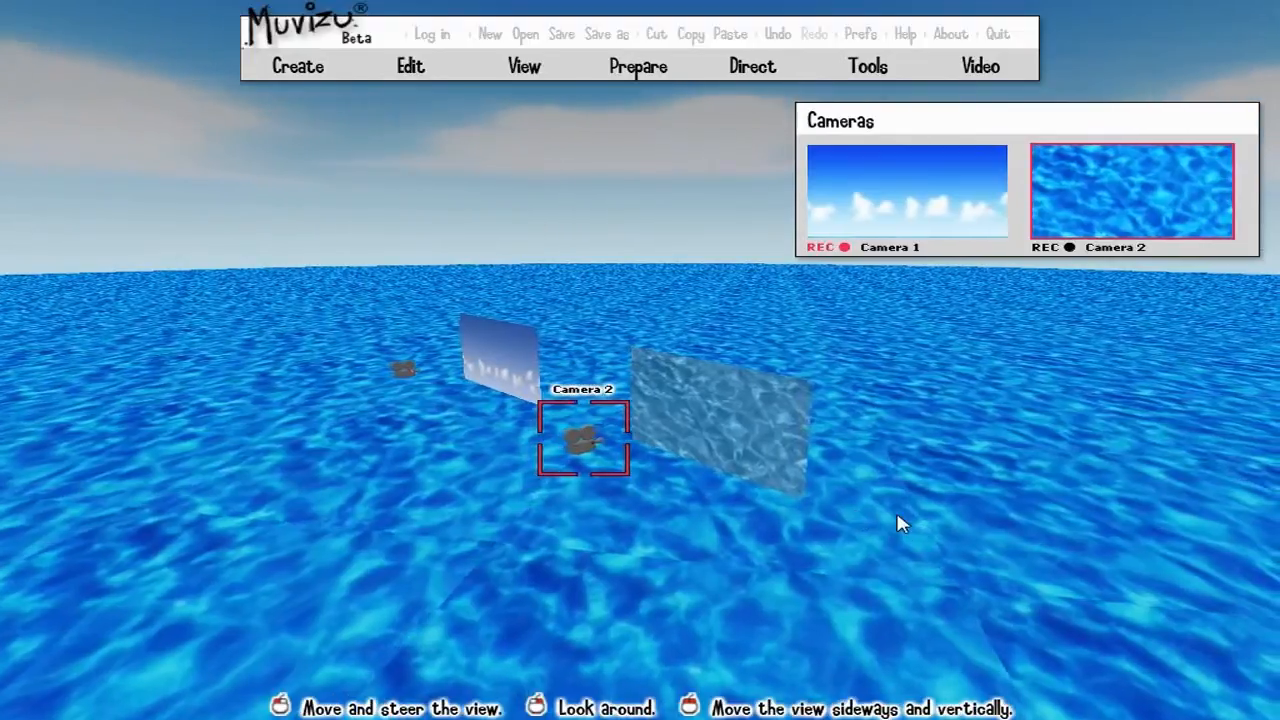
click(962, 506)
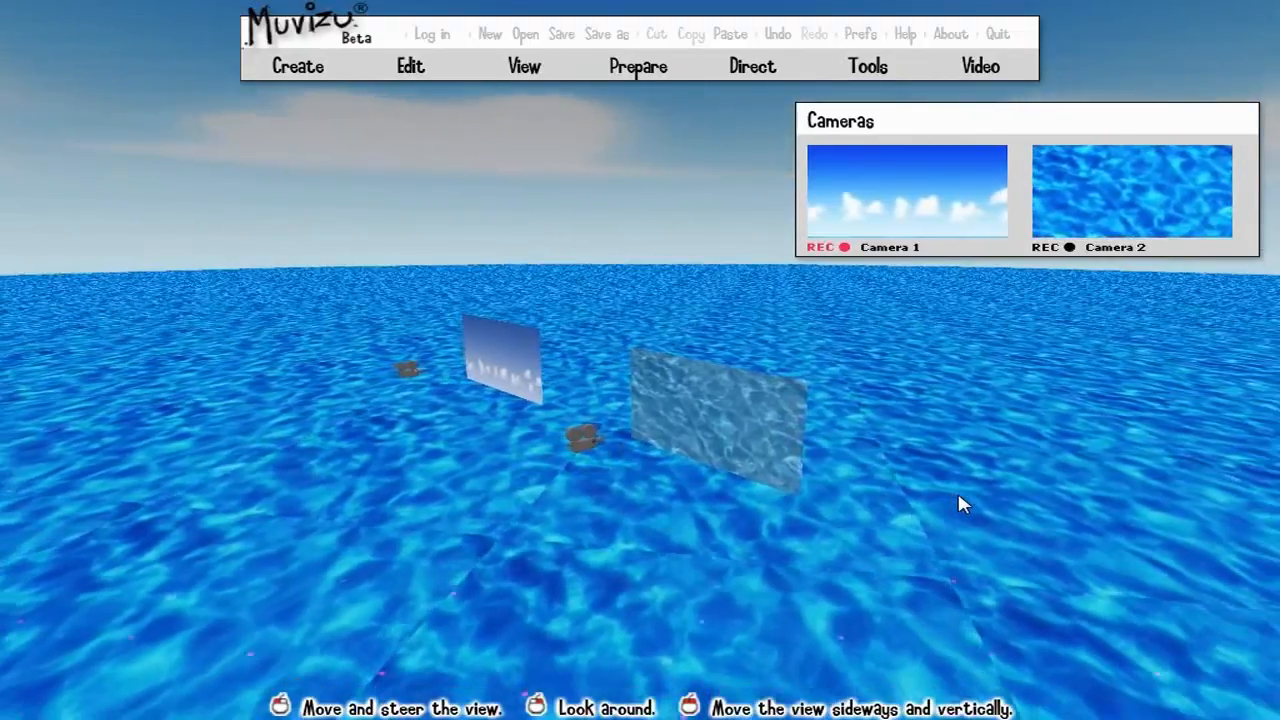
scroll(958, 496, down, 2)
mouse_move(958, 496)
right_down()
mouse_move(1010, 476)
mouse_move(950, 498)
right_up()
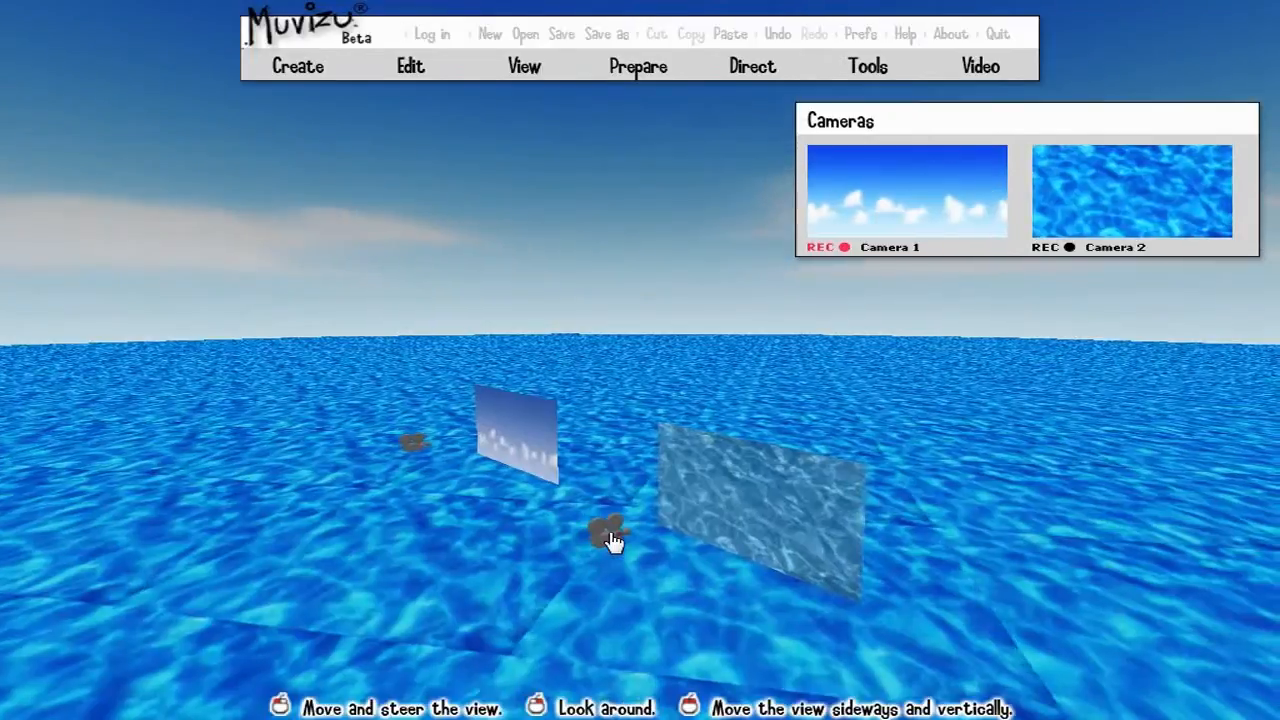
click(610, 535)
click(608, 533)
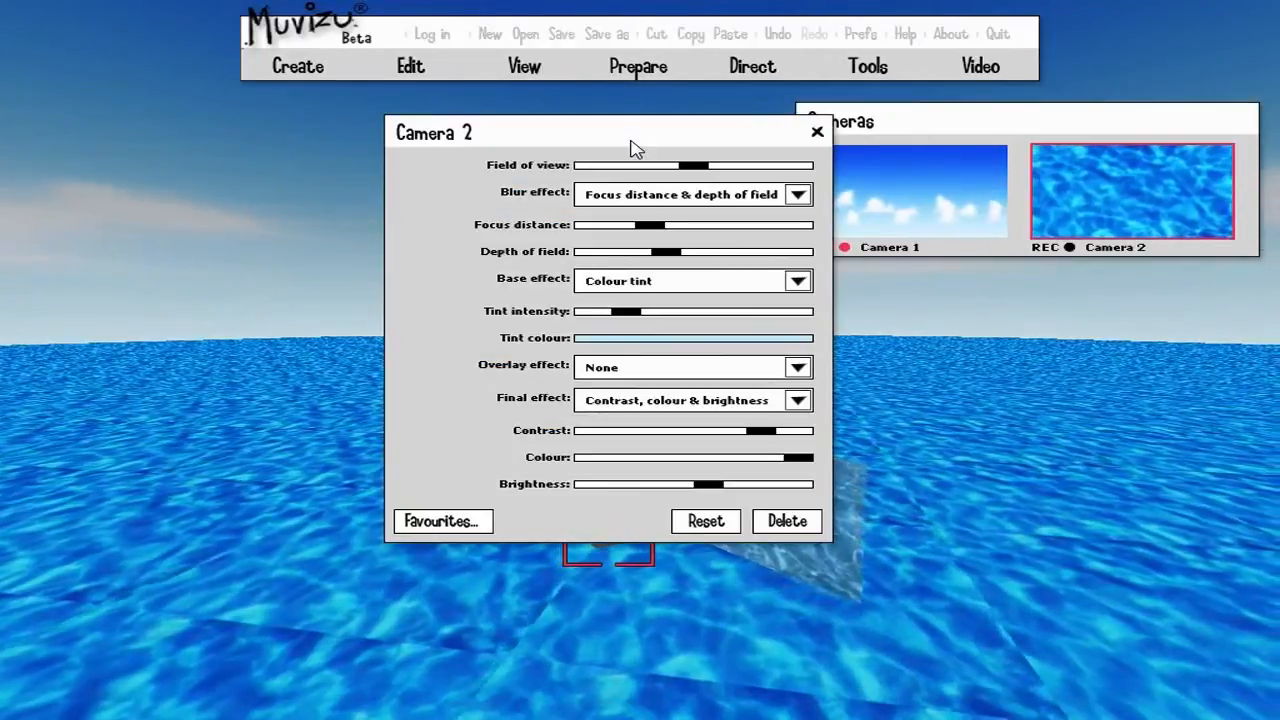
drag(632, 148, 250, 310)
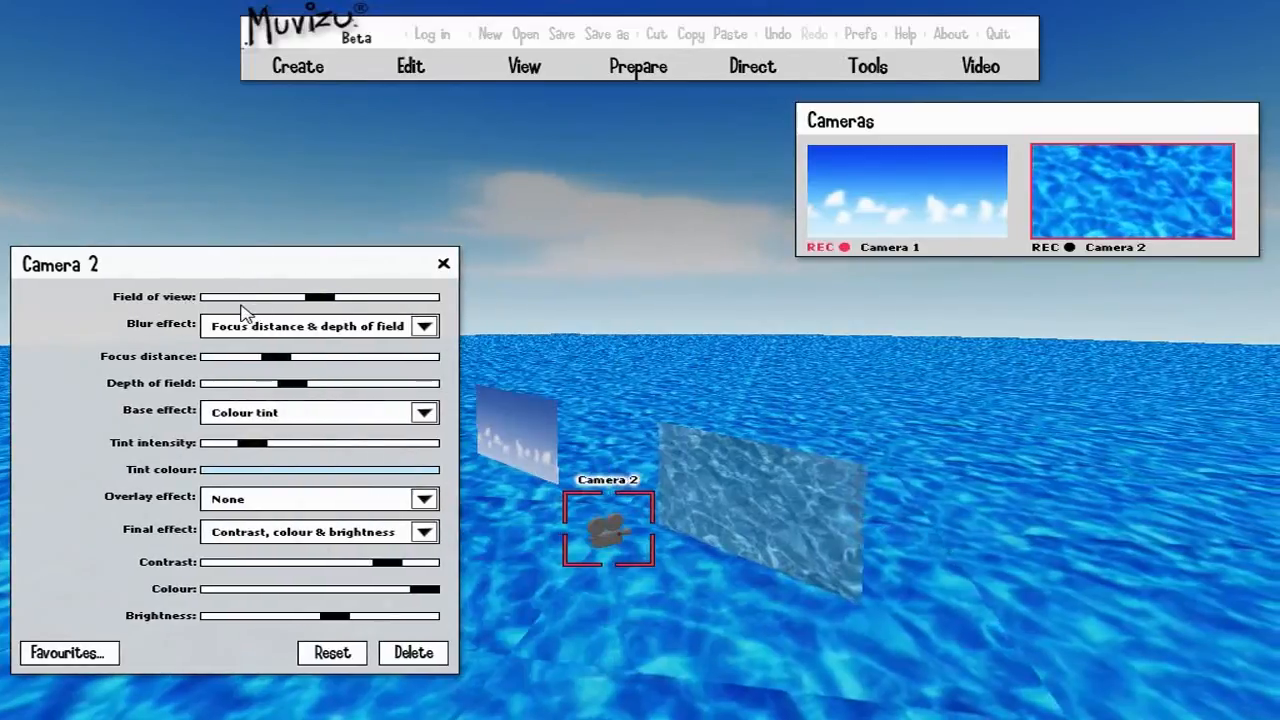
mouse_move(290, 383)
mouse_down()
mouse_move(274, 388)
mouse_move(286, 385)
mouse_up()
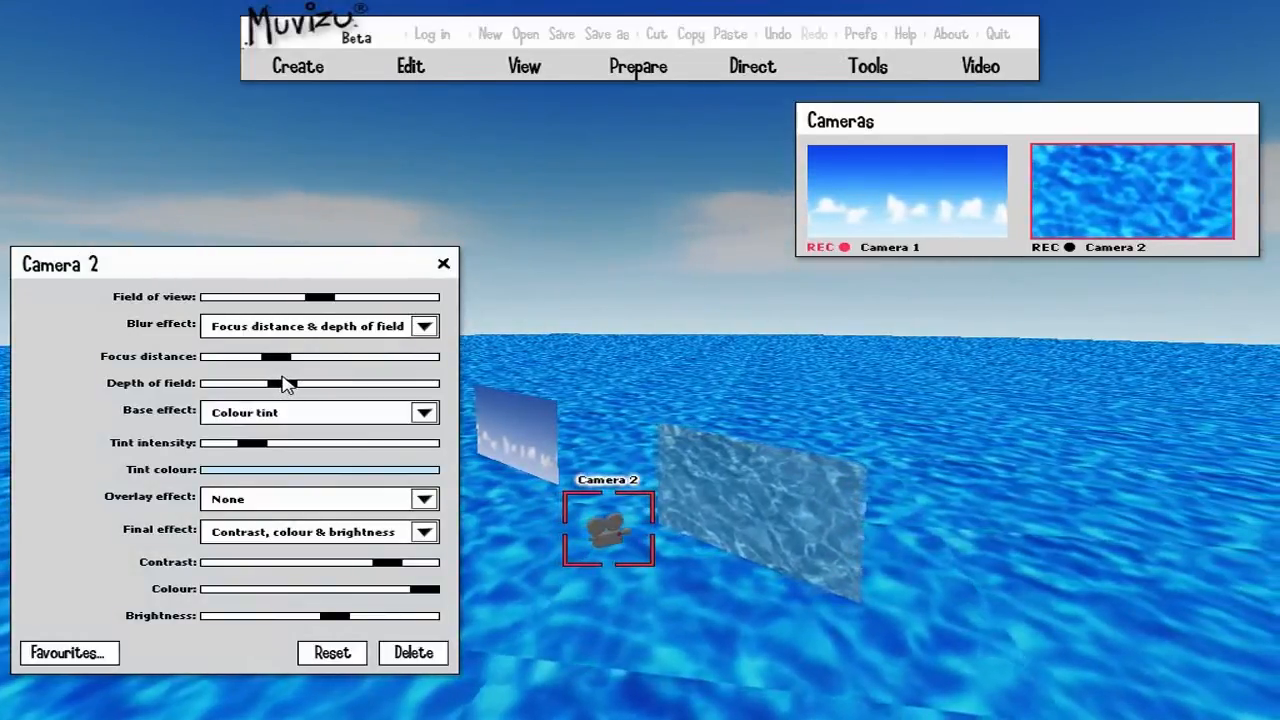
mouse_move(252, 450)
mouse_down()
mouse_move(220, 451)
mouse_move(440, 432)
mouse_move(250, 457)
mouse_up()
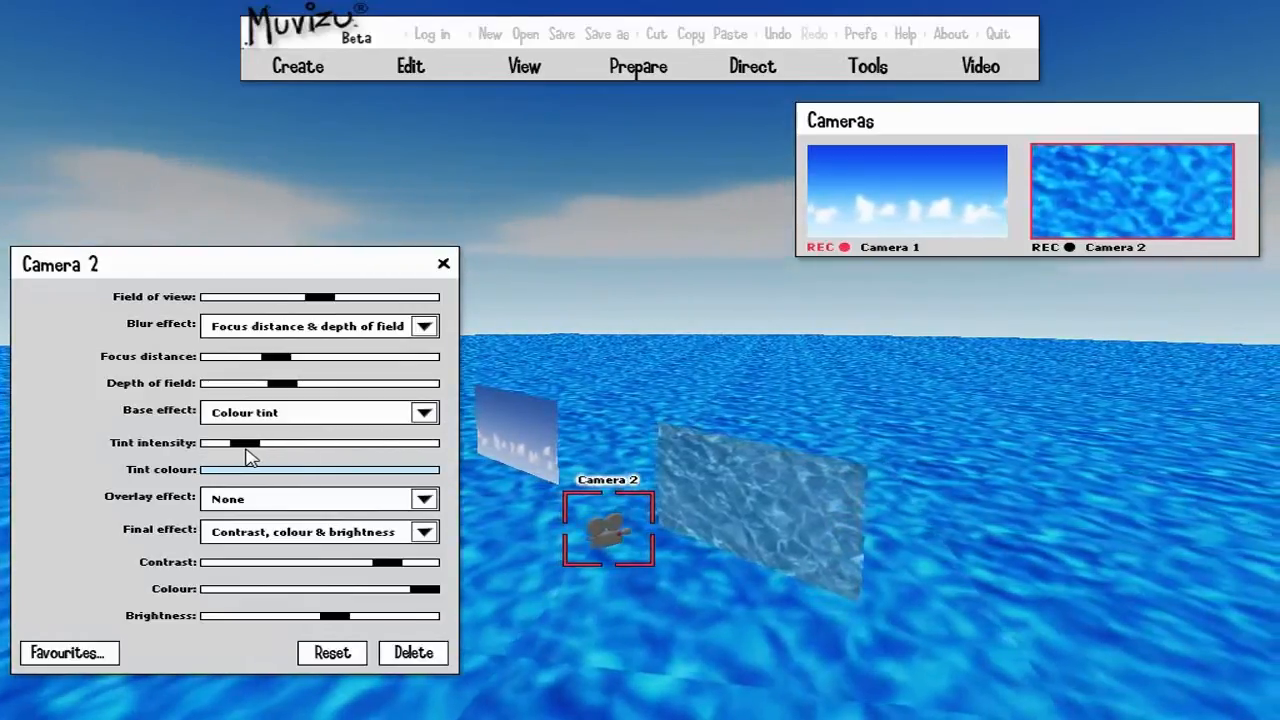
Change Camera 2's tint colour from the palette to dark teal, hex 006F55
click(252, 470)
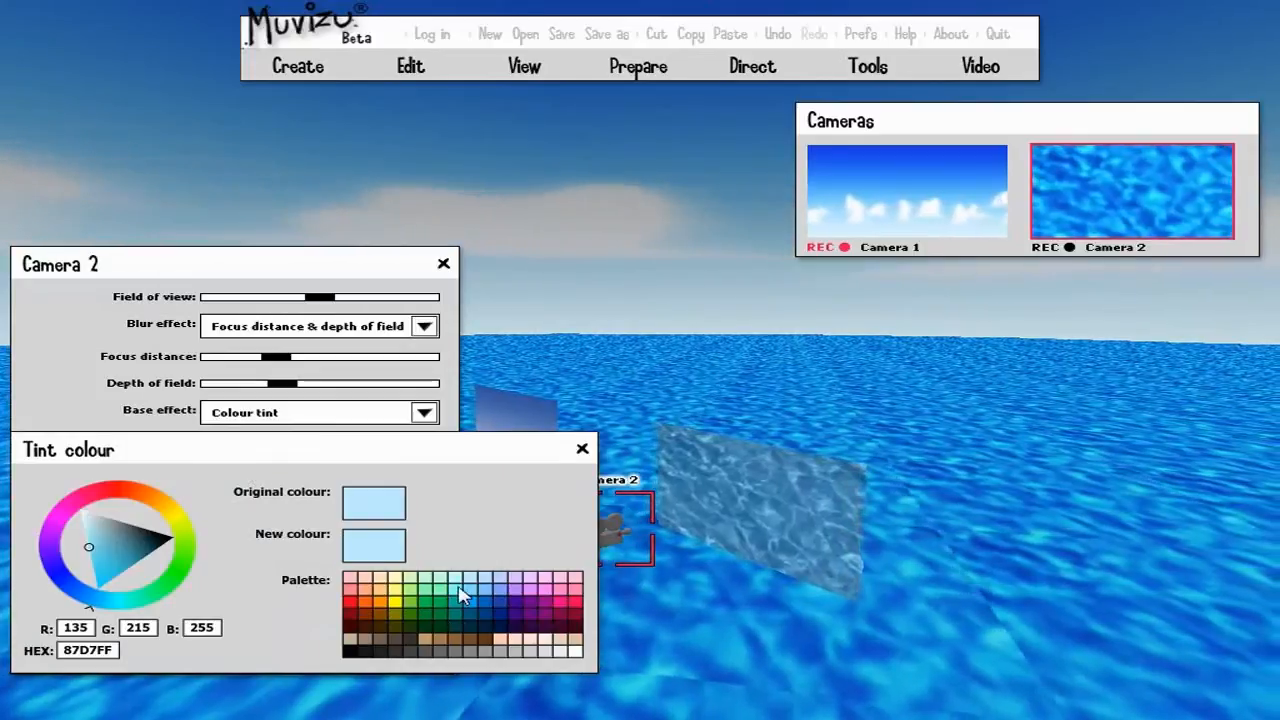
click(443, 598)
click(437, 597)
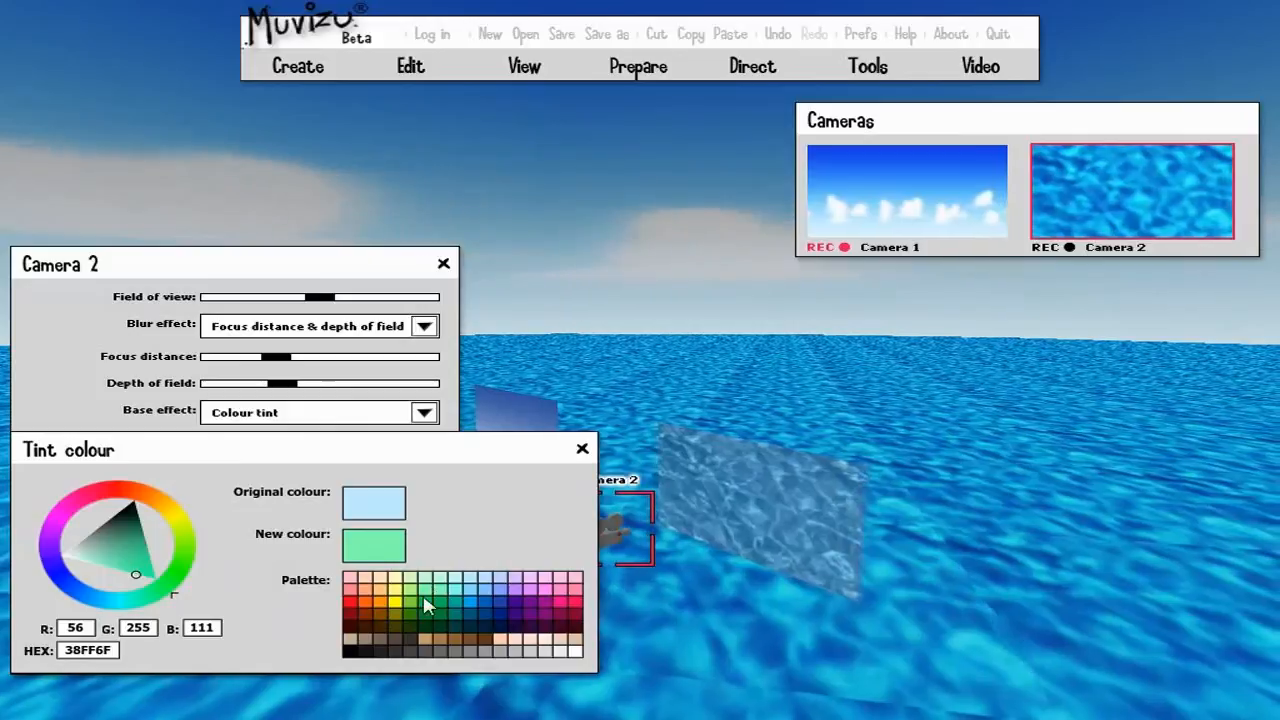
click(458, 609)
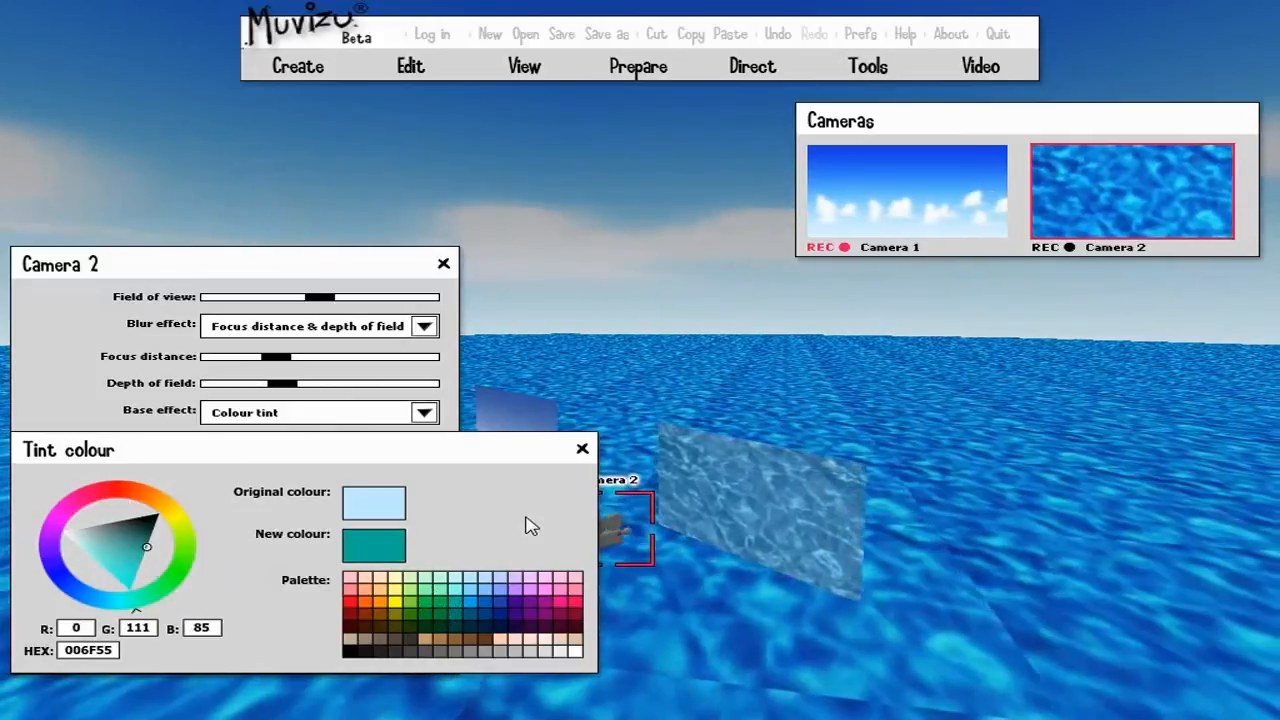
click(582, 449)
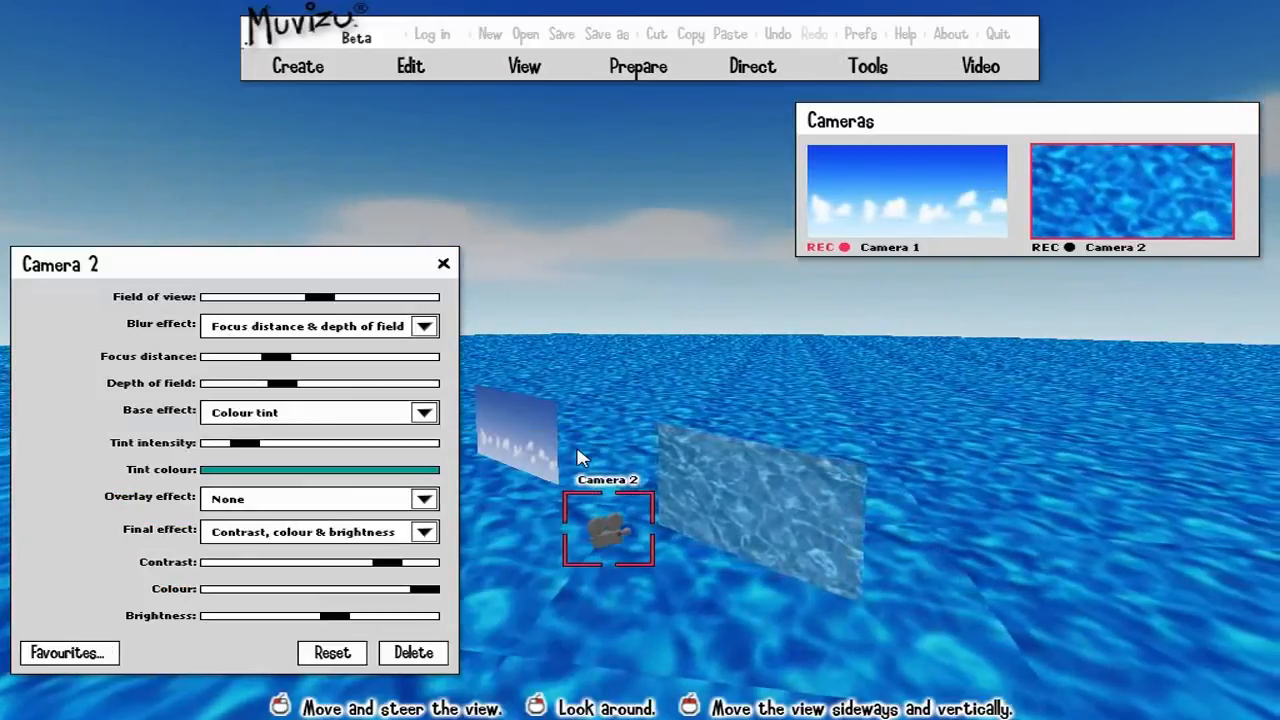
Try the Underwater overlay effect on Camera 2 and enlarge that camera's preview
click(277, 505)
click(280, 583)
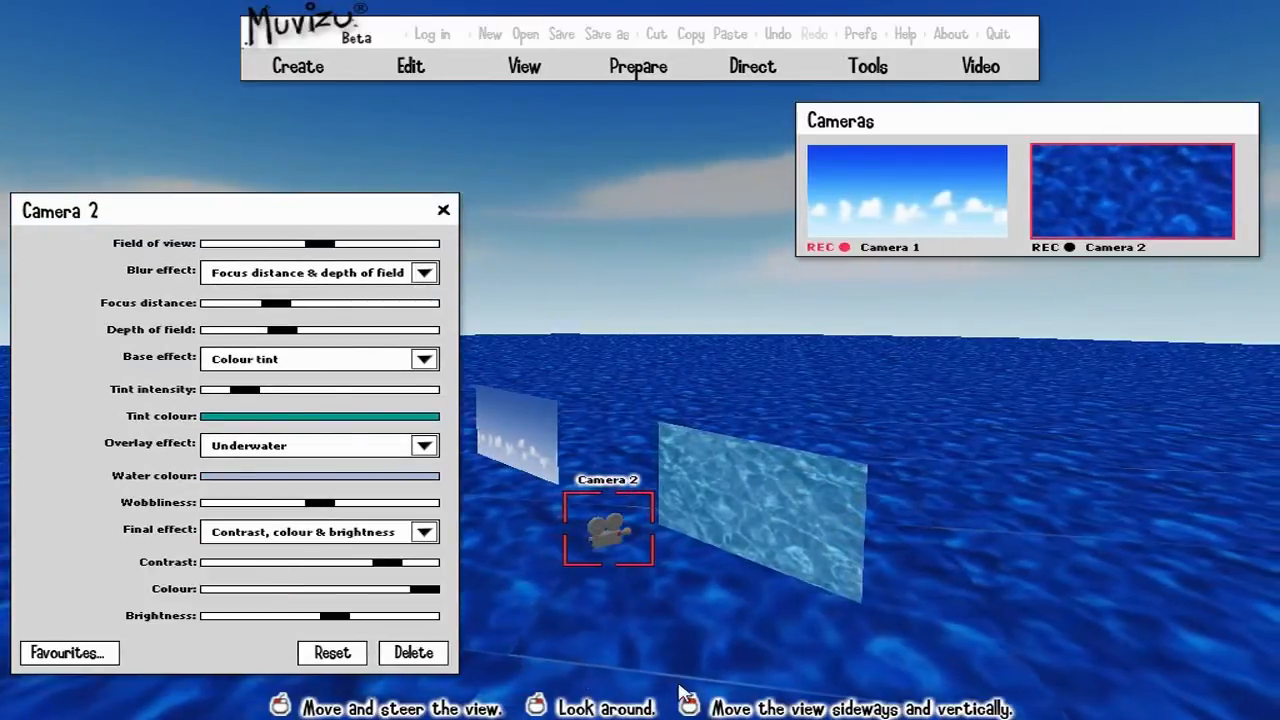
click(1159, 206)
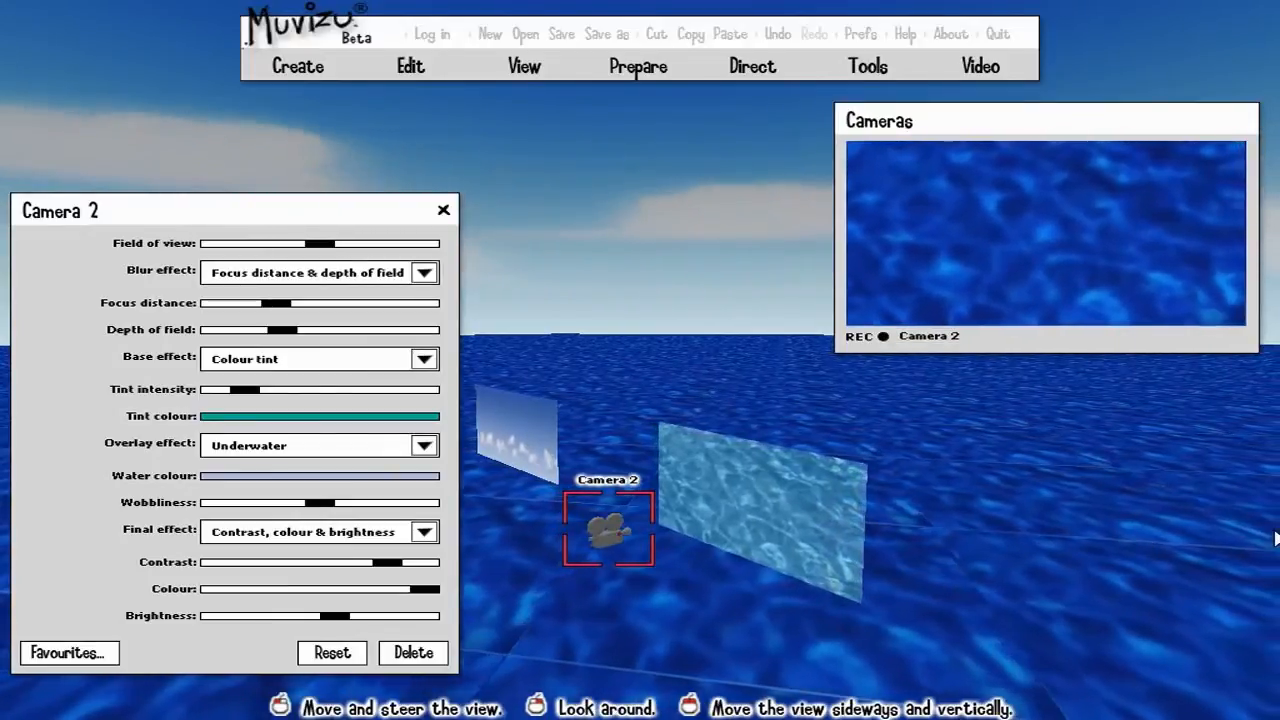
Set Camera 2's overlay effect to Camera Shake with its intensity close to the minimum
click(250, 446)
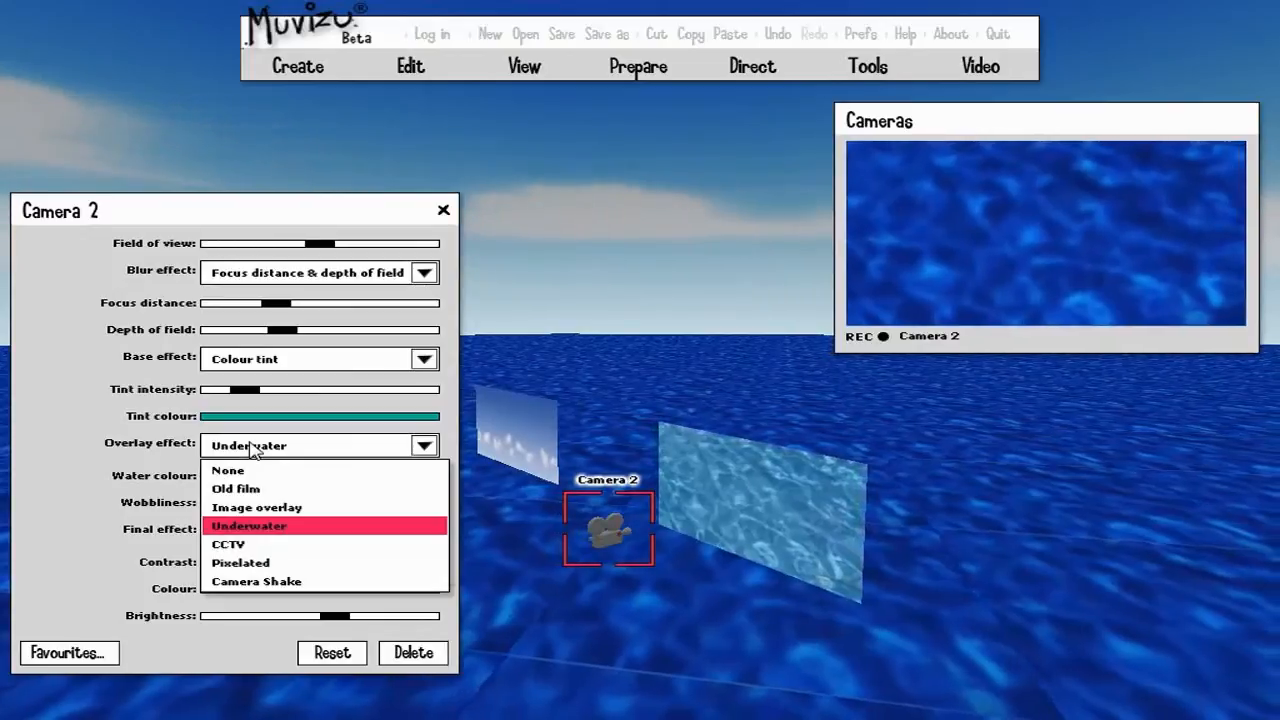
click(250, 581)
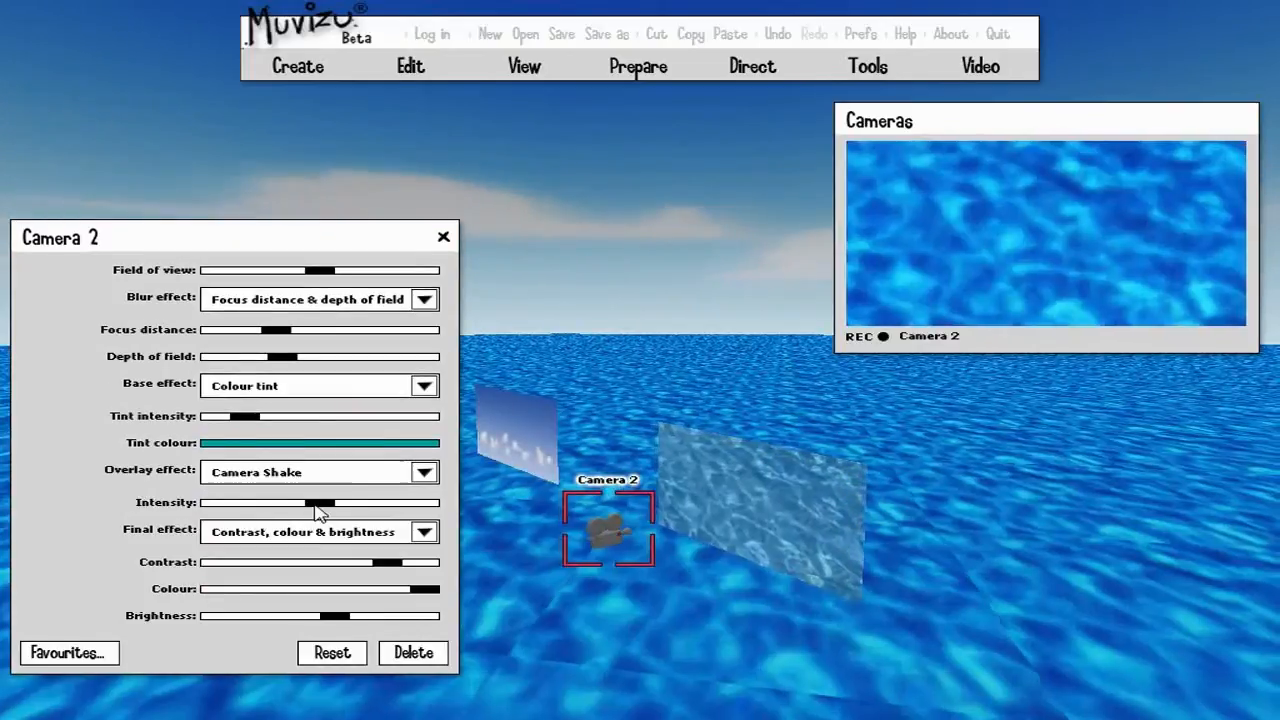
drag(283, 505, 228, 514)
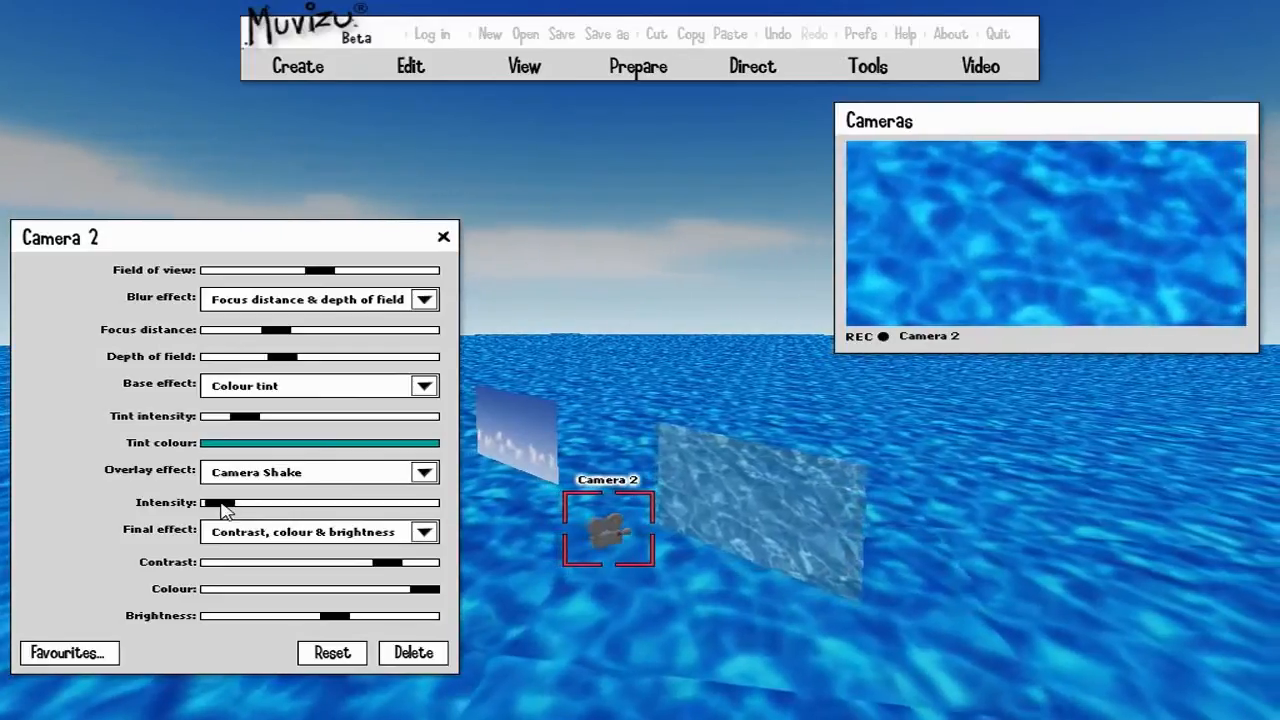
drag(222, 503, 222, 504)
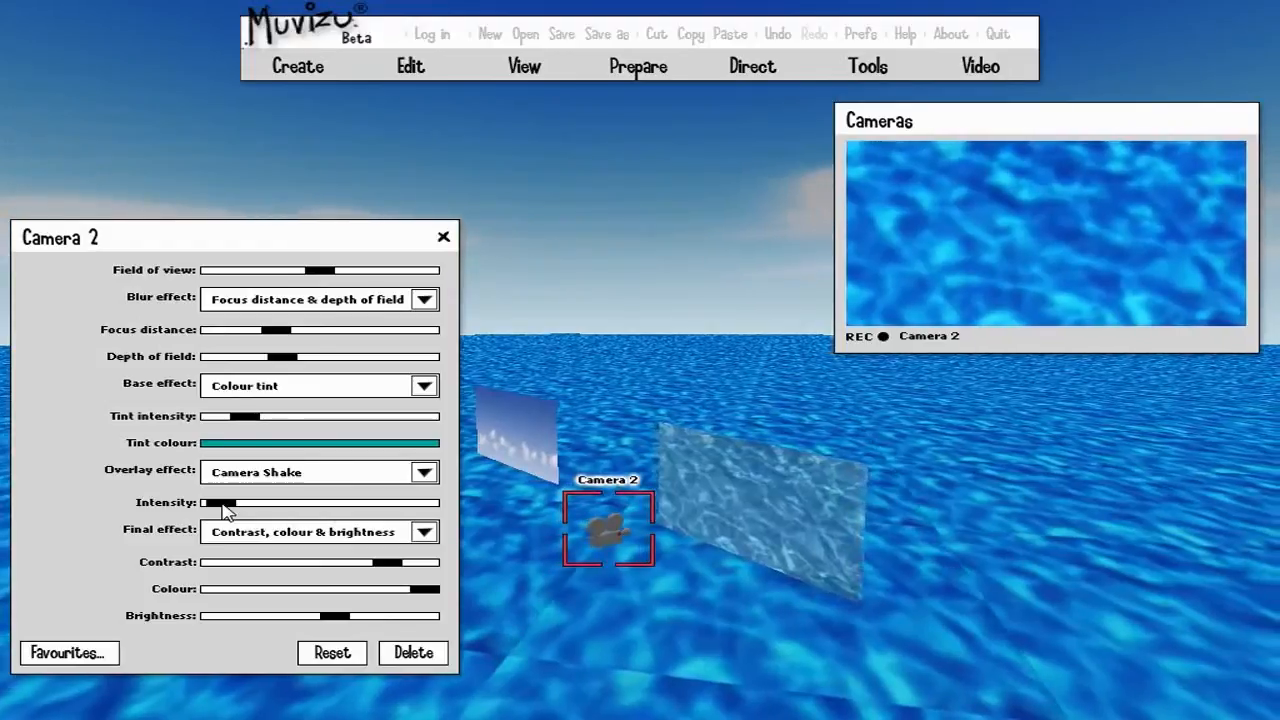
Lower Camera 2's contrast to about two thirds and reduce its colour slightly below the maximum
drag(382, 563, 272, 562)
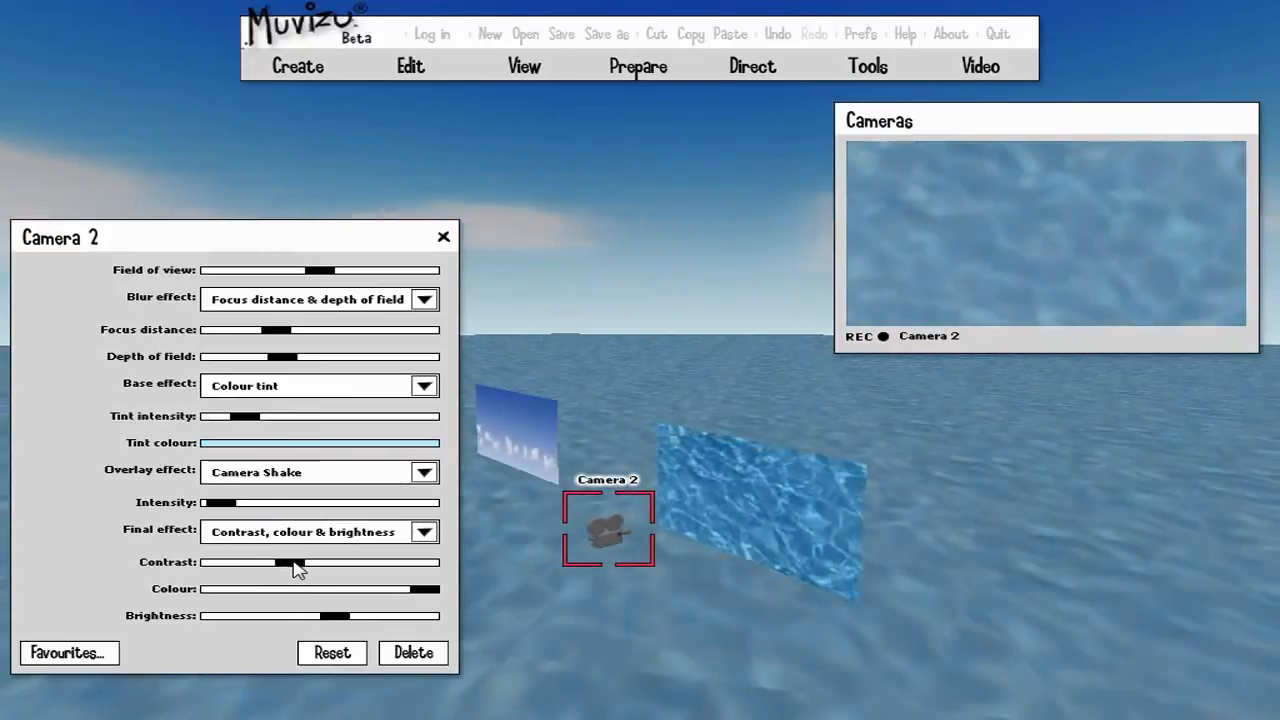
drag(320, 566, 355, 563)
mouse_move(424, 589)
mouse_down()
mouse_move(374, 597)
mouse_move(421, 592)
mouse_up()
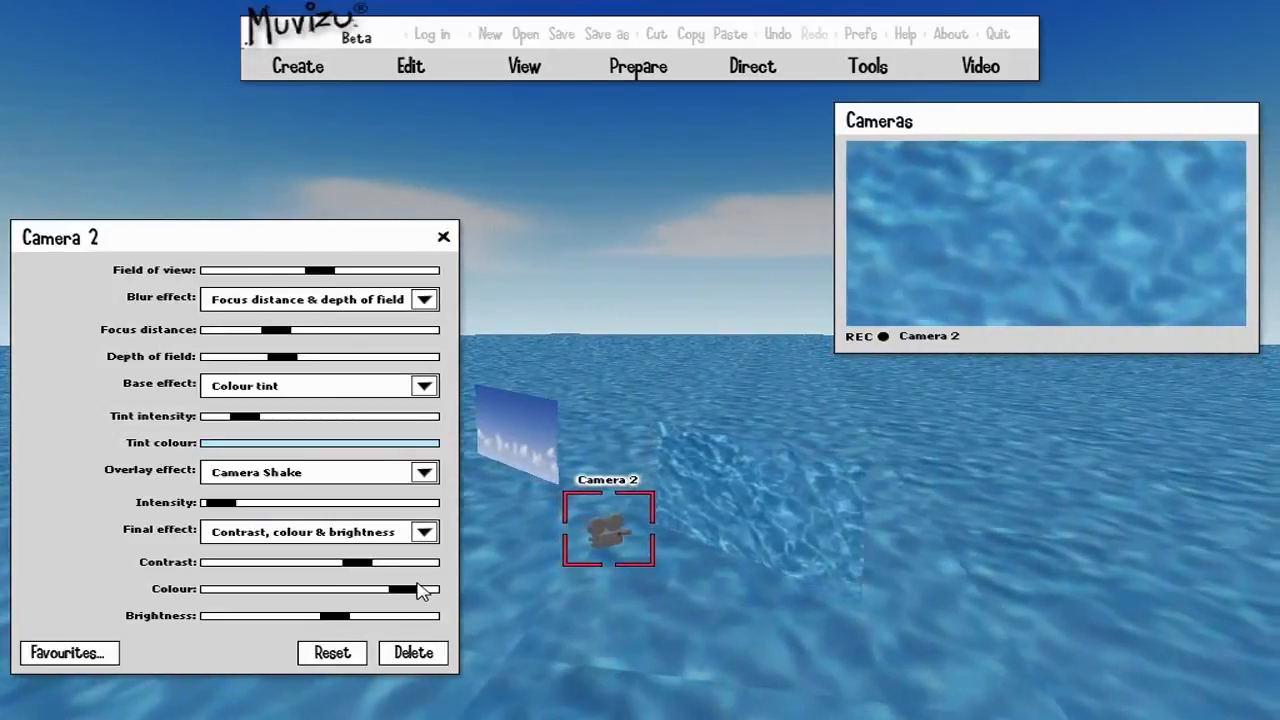
Set Camera 2's tint colour to a strong blue, hex 0064E1, and close the camera's settings
click(309, 442)
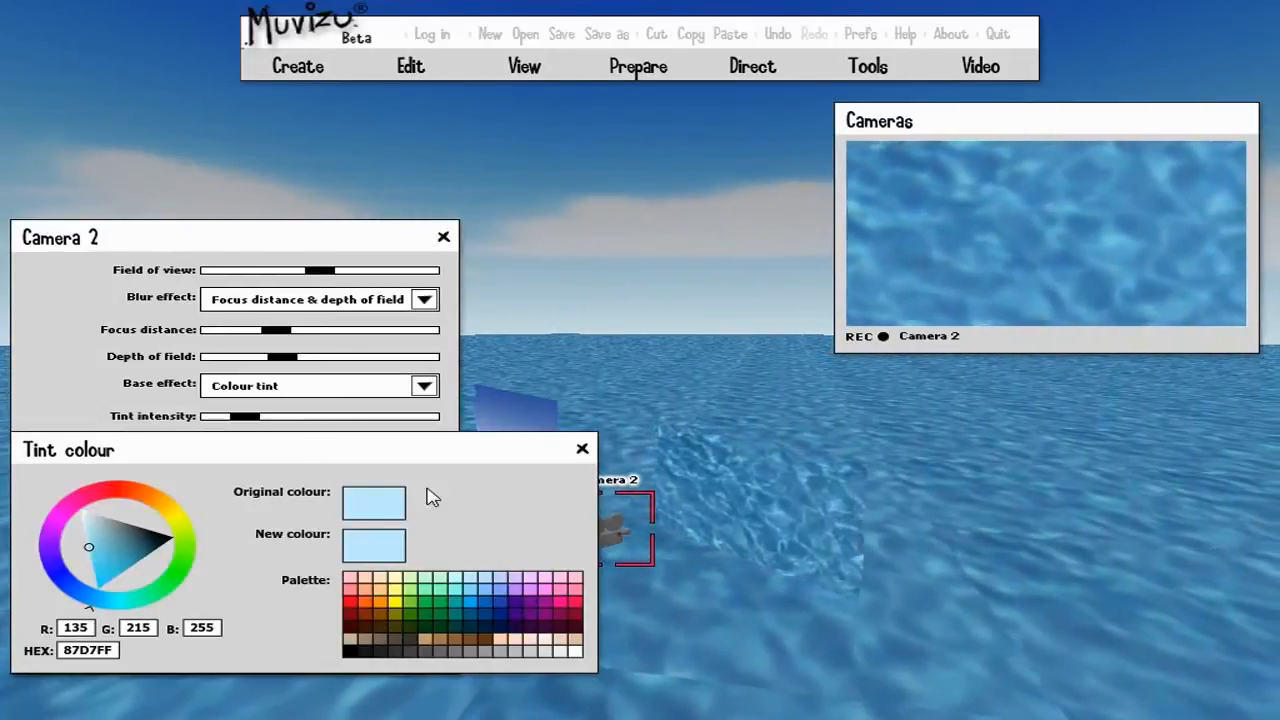
click(482, 611)
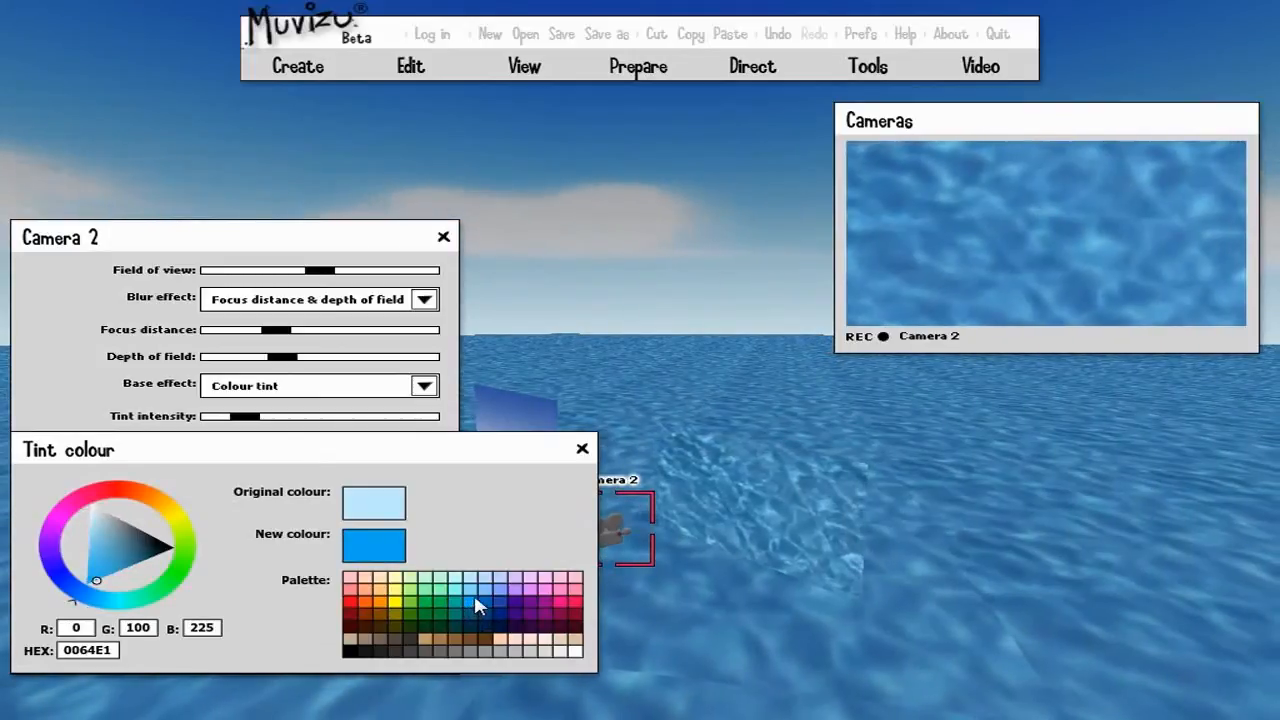
click(466, 626)
click(468, 602)
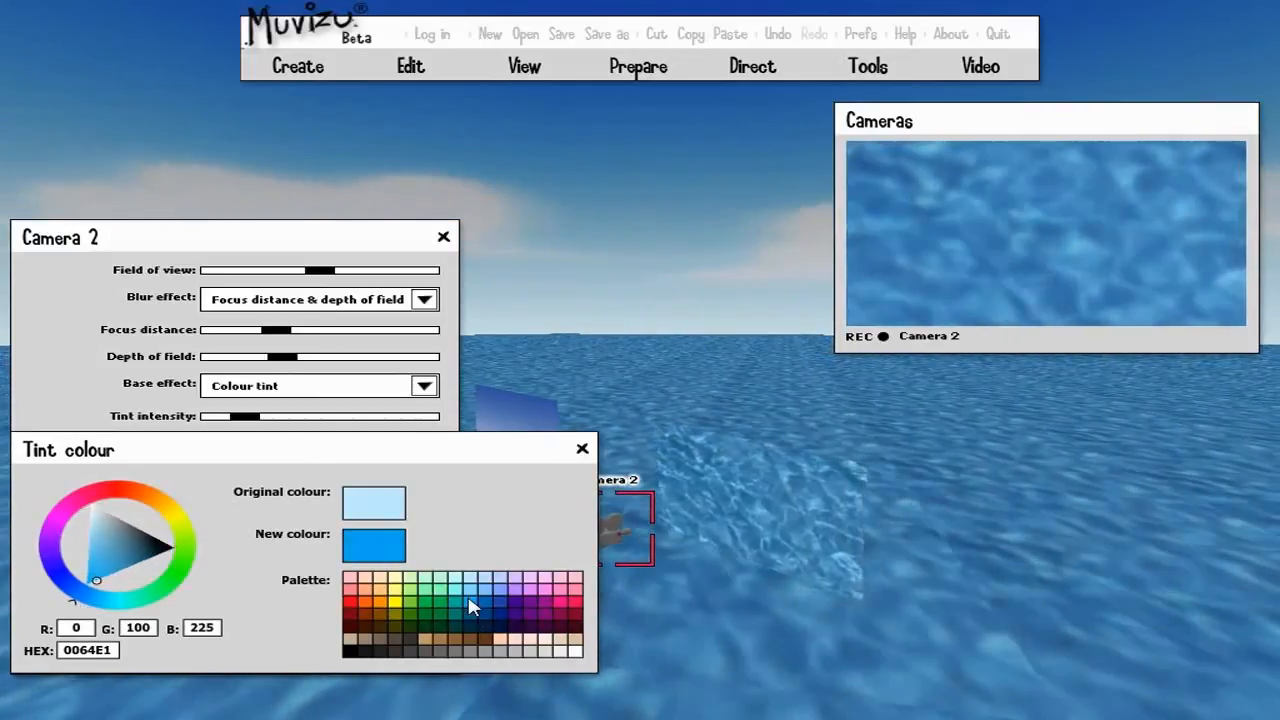
click(582, 448)
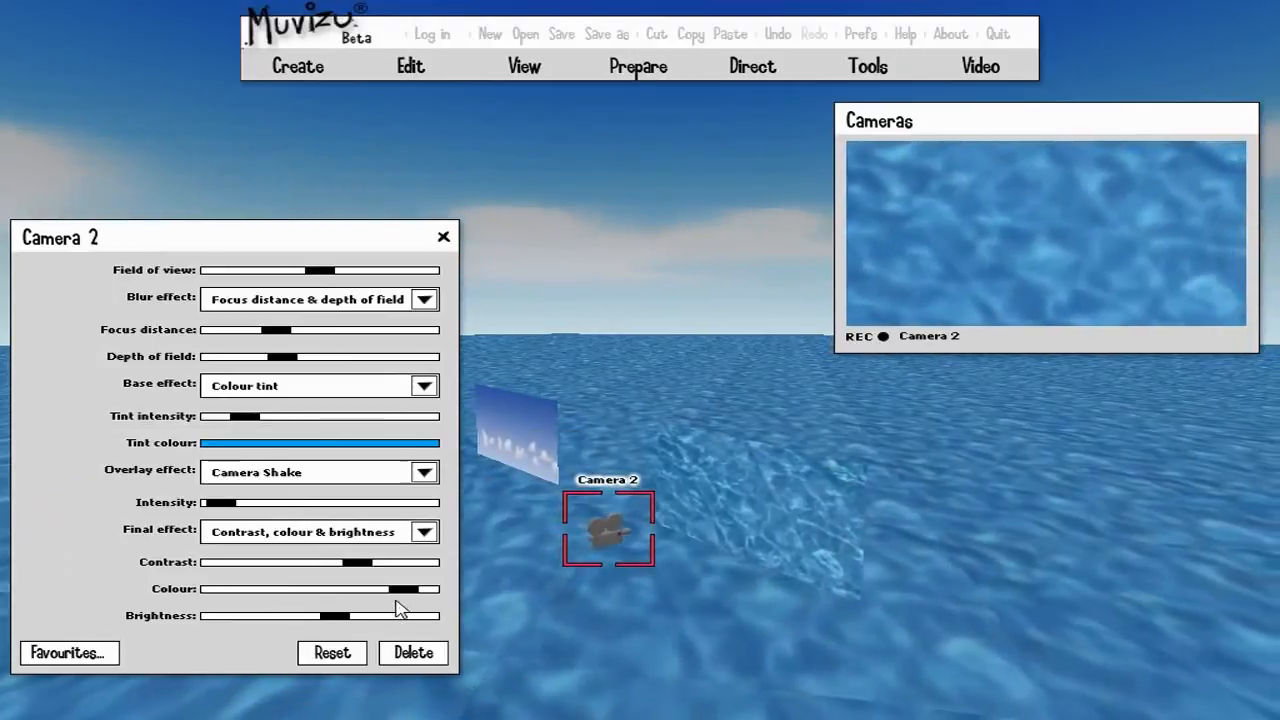
click(443, 238)
Add a Heat haze effect to the scene and raise its intensity to about three quarters
drag(553, 303, 597, 451)
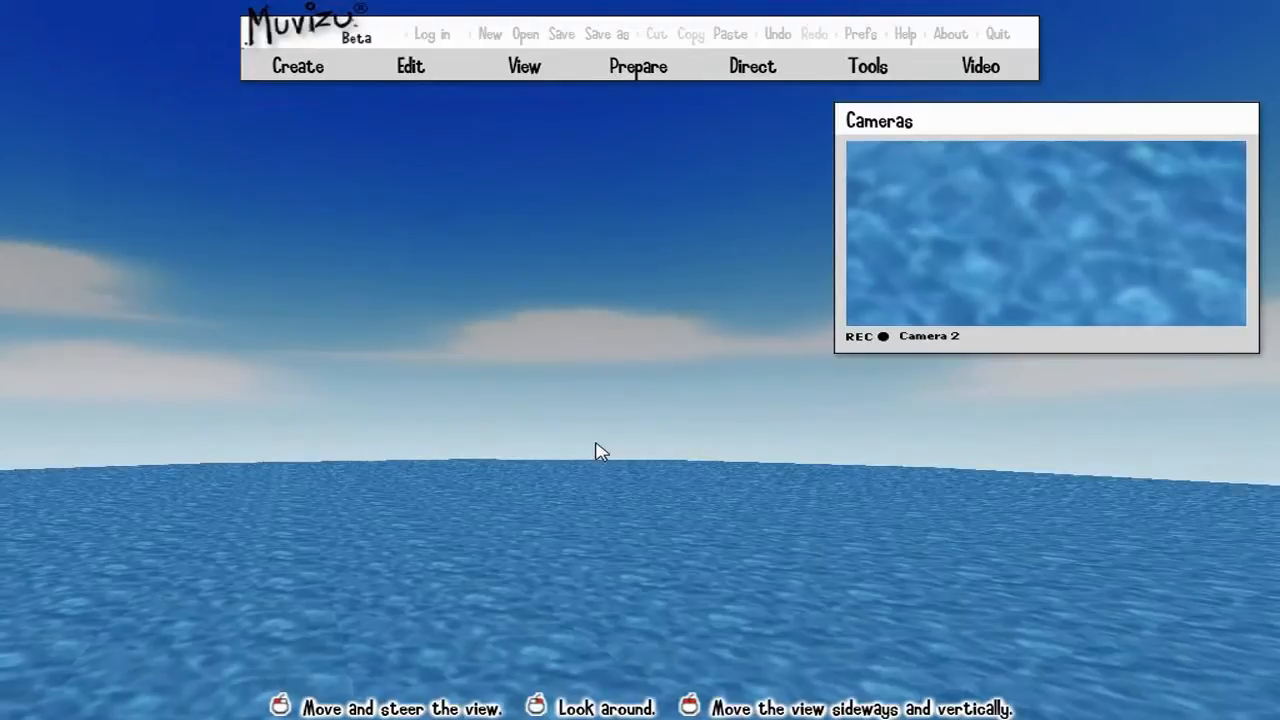
drag(600, 567, 606, 623)
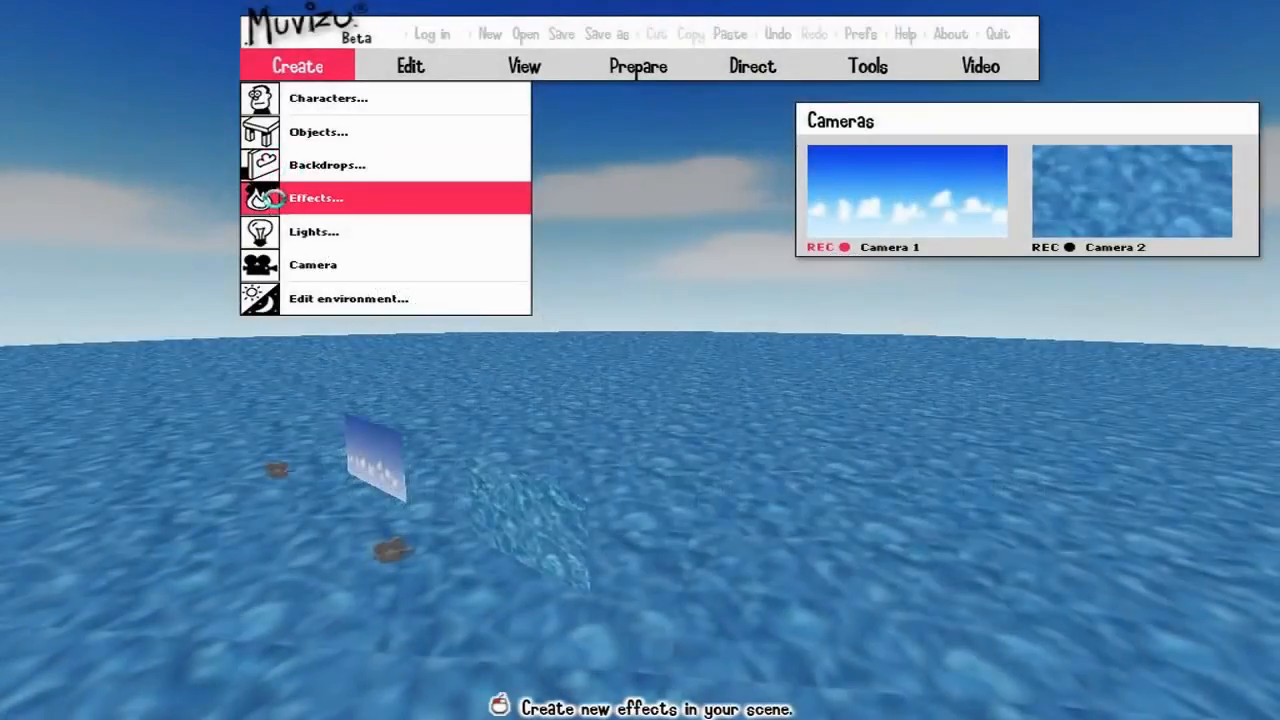
click(273, 198)
drag(322, 241, 638, 328)
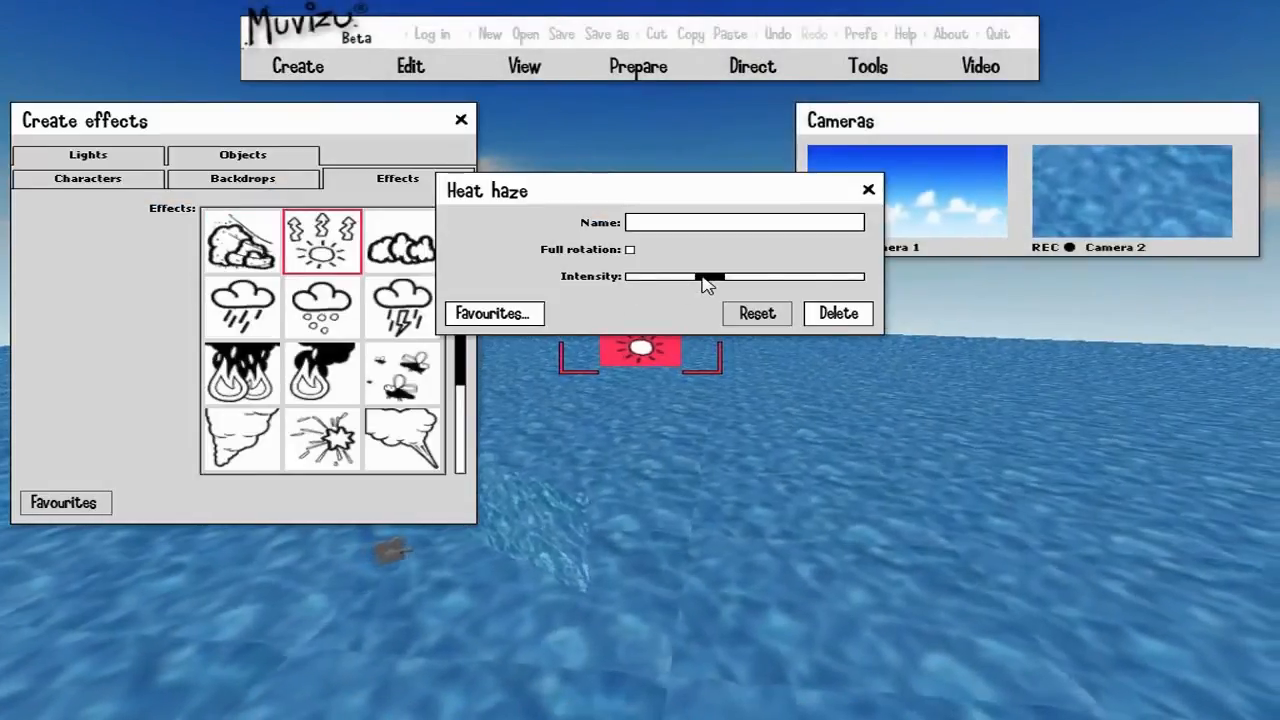
drag(704, 284, 810, 285)
click(868, 189)
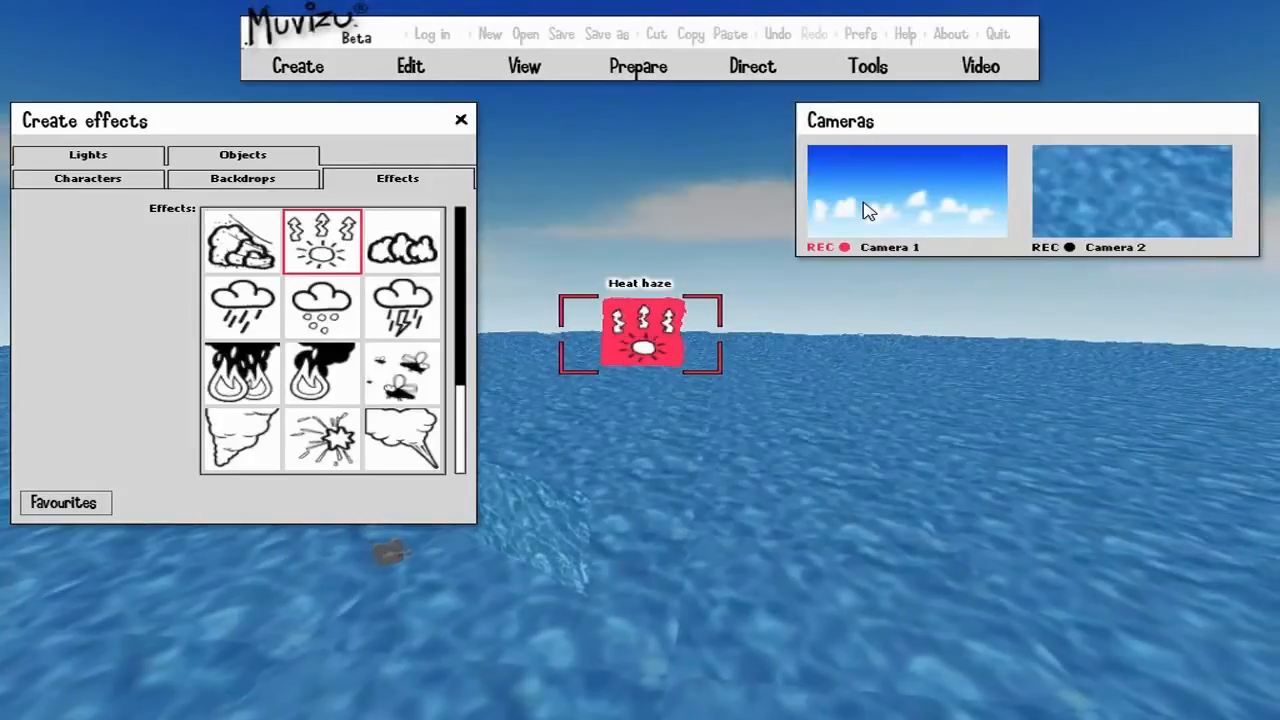
Move the Heat haze effect directly in front of Camera 2's lens, facing the water backdrop
drag(670, 334, 644, 341)
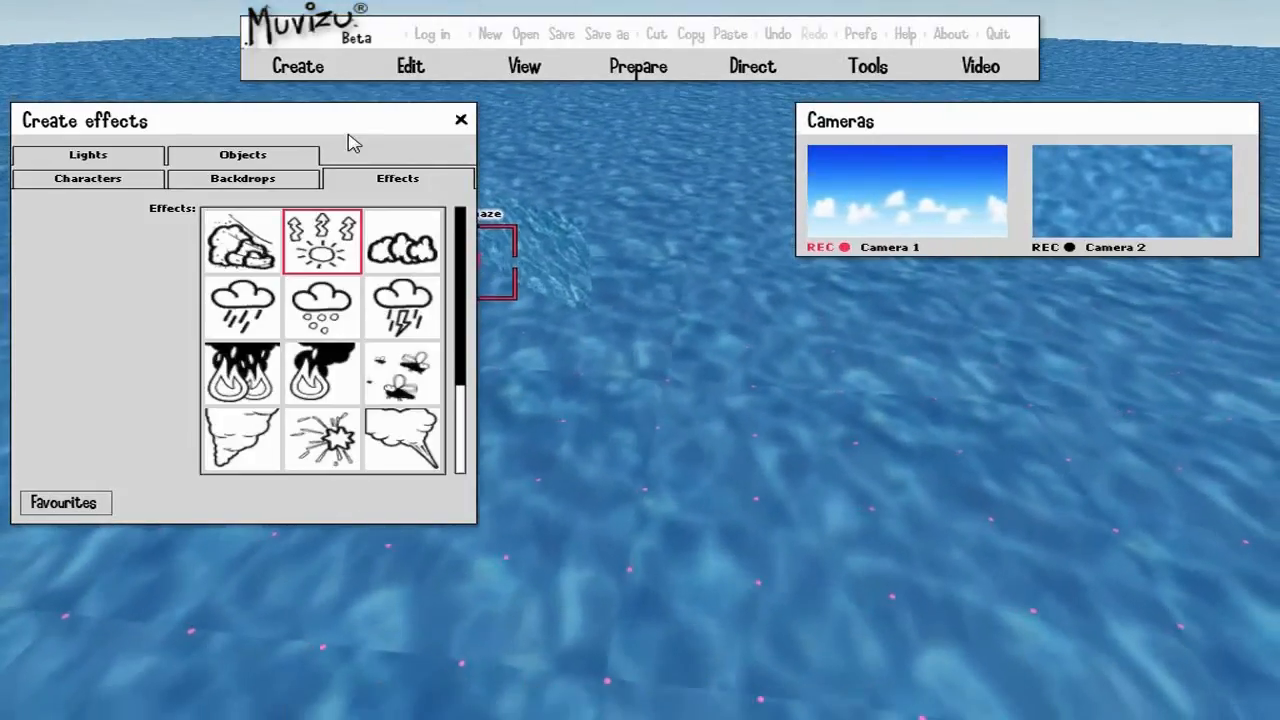
click(459, 123)
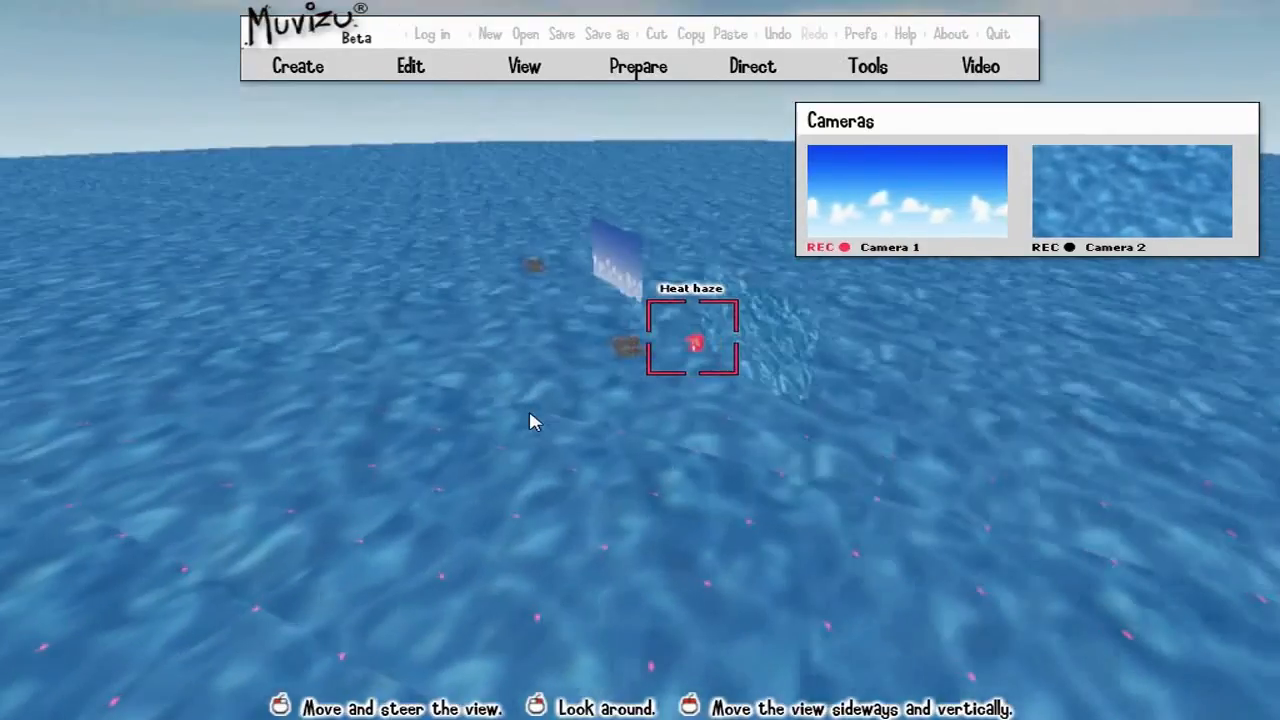
drag(530, 413, 525, 422)
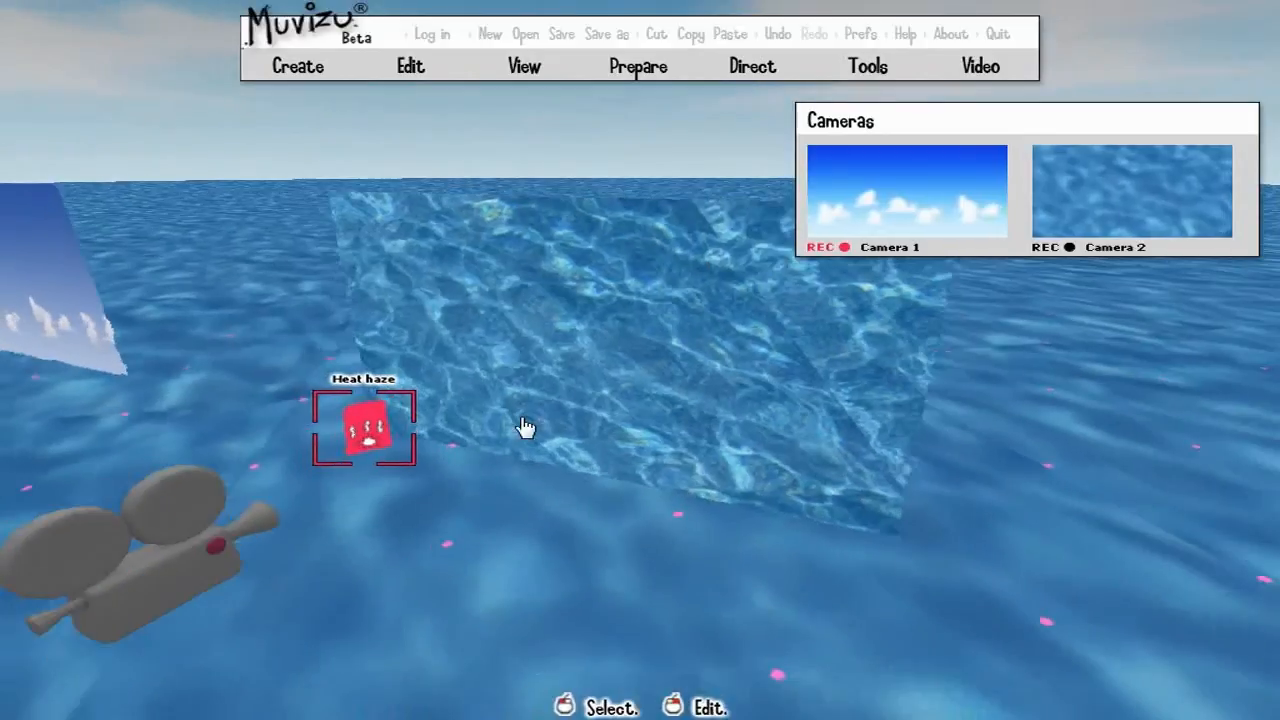
drag(373, 432, 374, 434)
drag(474, 574, 500, 551)
mouse_move(334, 540)
mouse_down()
mouse_move(323, 537)
mouse_move(333, 541)
mouse_up()
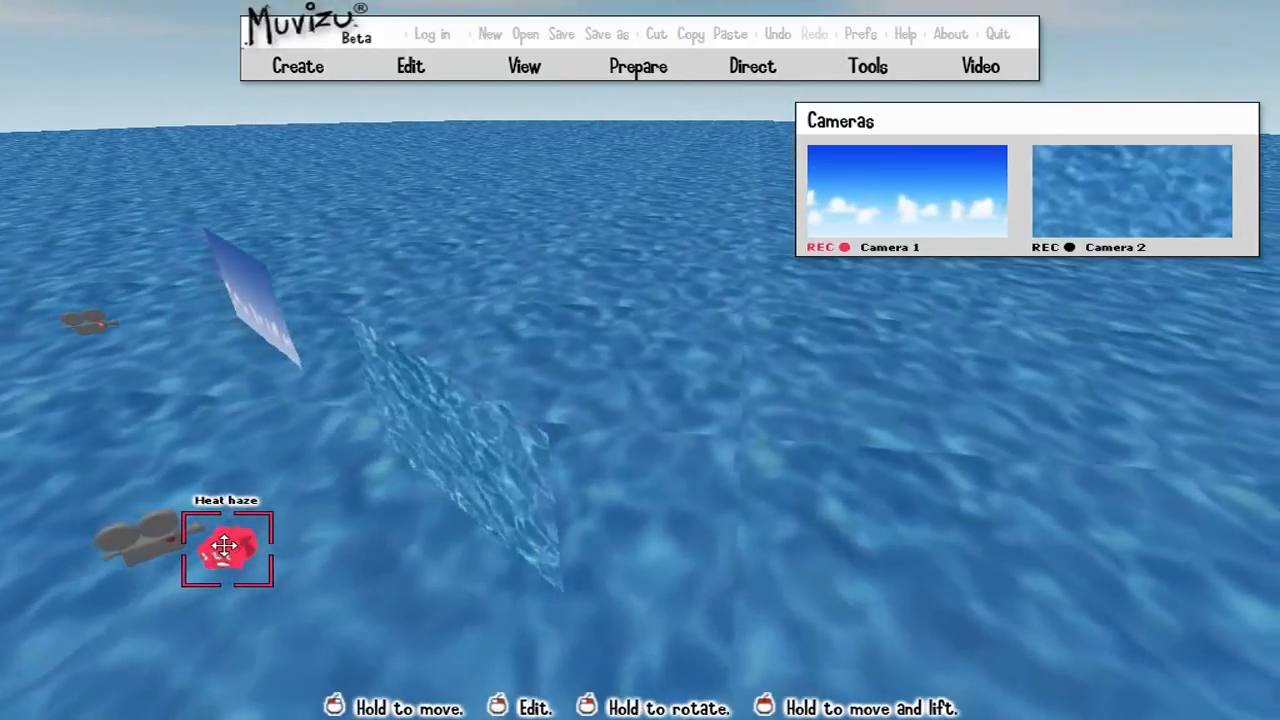
mouse_move(652, 585)
mouse_down()
mouse_move(596, 573)
mouse_move(667, 580)
mouse_move(631, 574)
mouse_up()
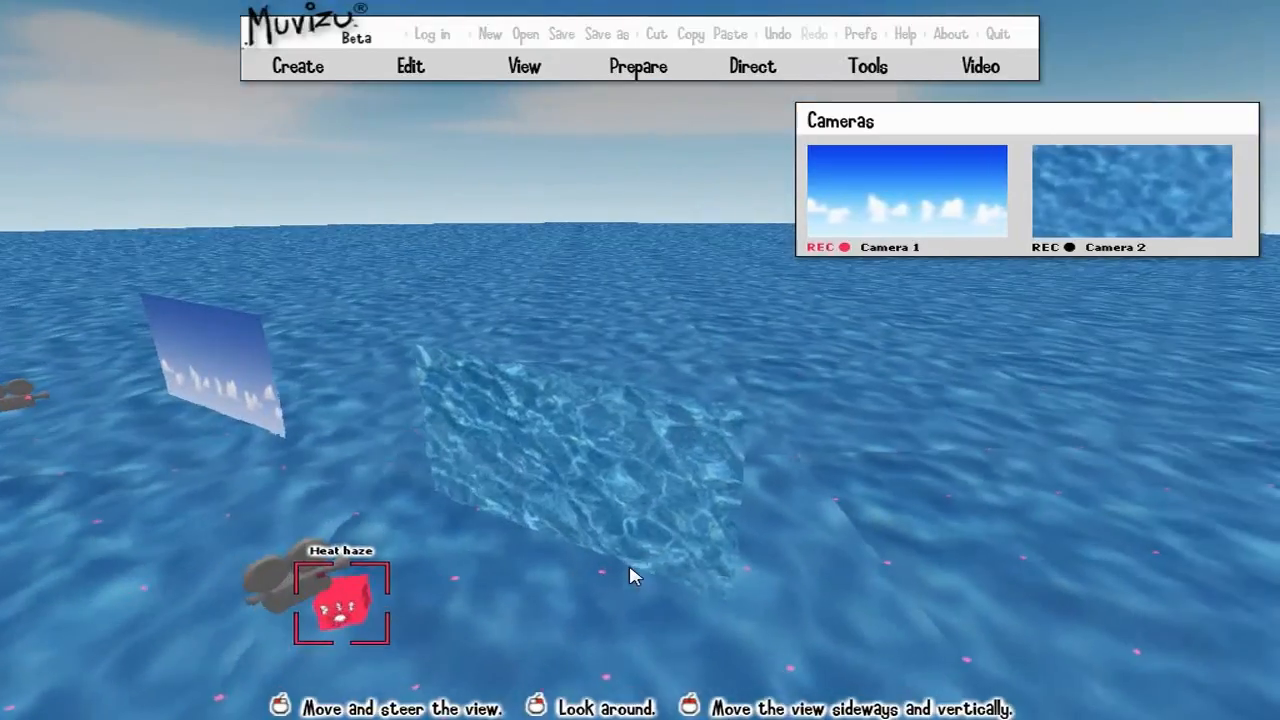
Review the water backdrop's image and movement speed settings, leaving them as they are
double_click(631, 574)
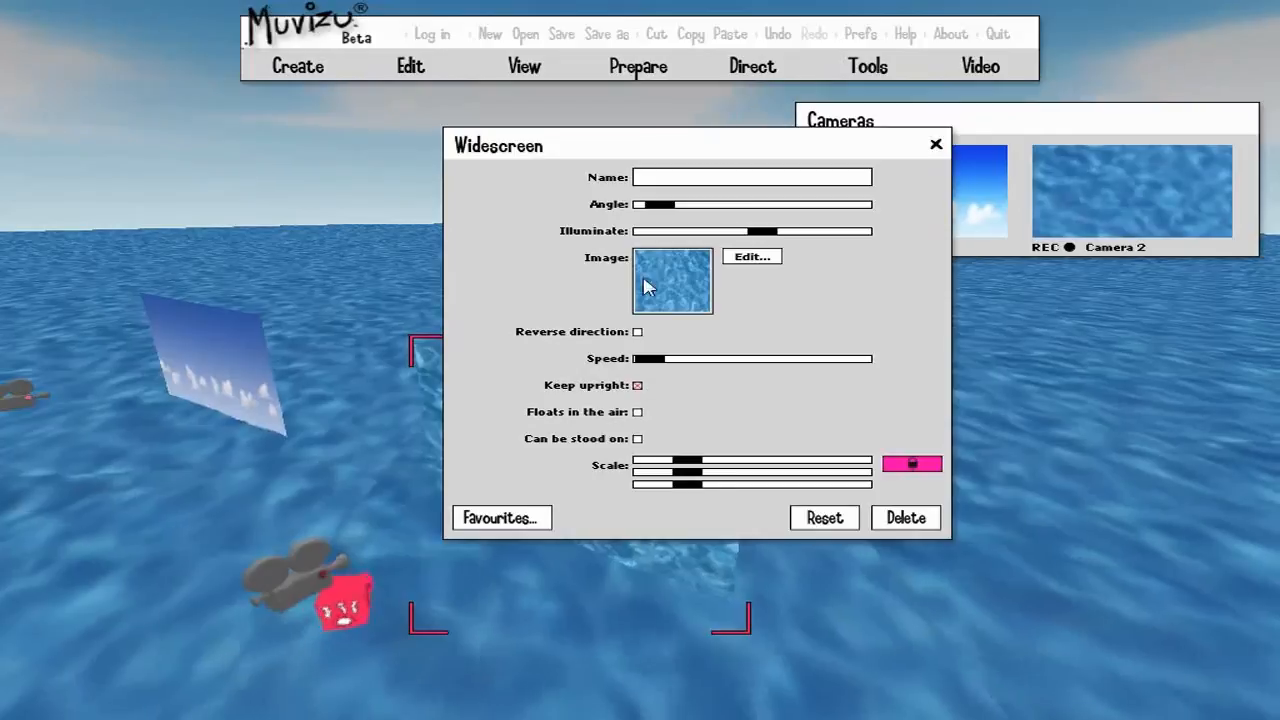
click(936, 146)
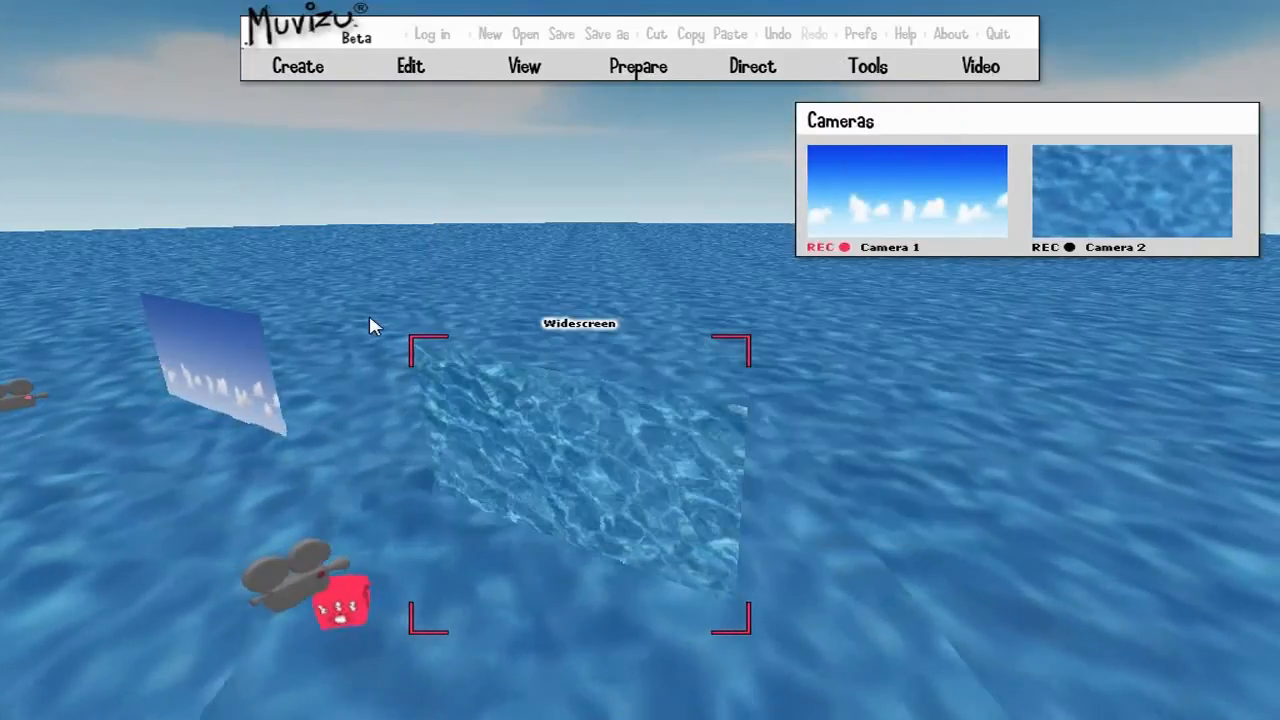
Raise the intensity of Camera 2's Camera Shake overlay slightly above the minimum and close the camera's settings
double_click(309, 594)
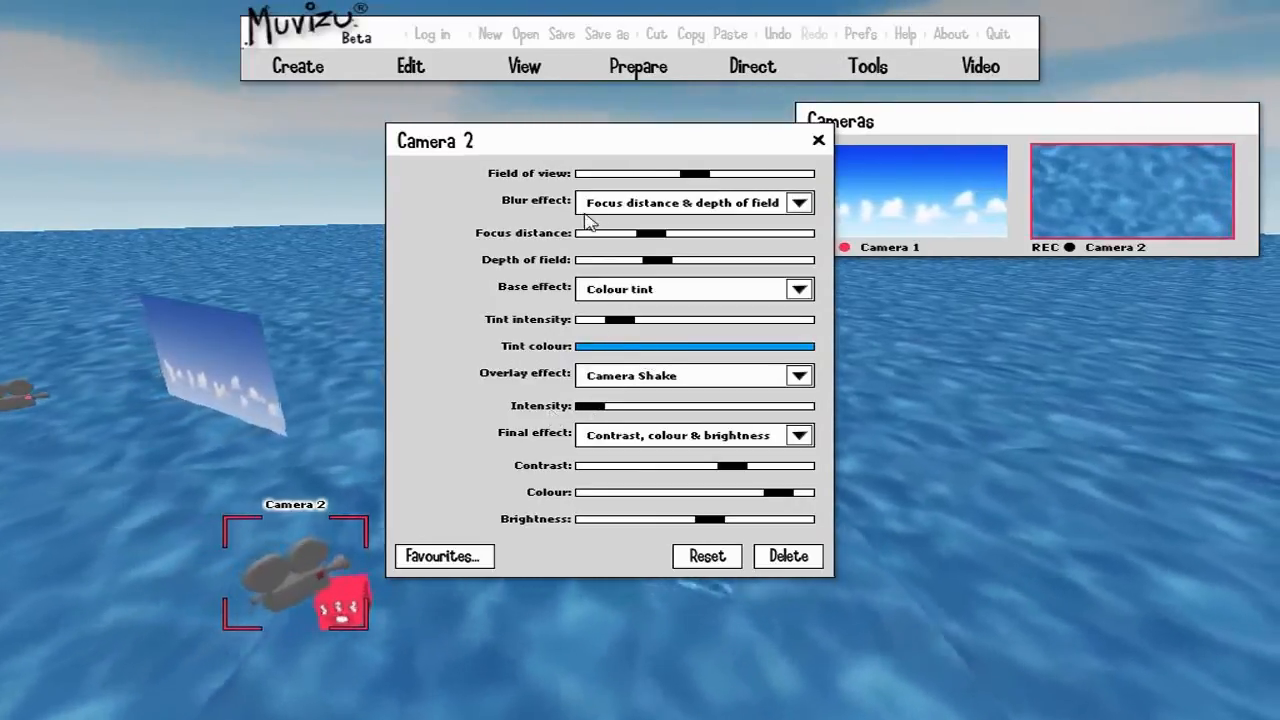
drag(533, 136, 129, 123)
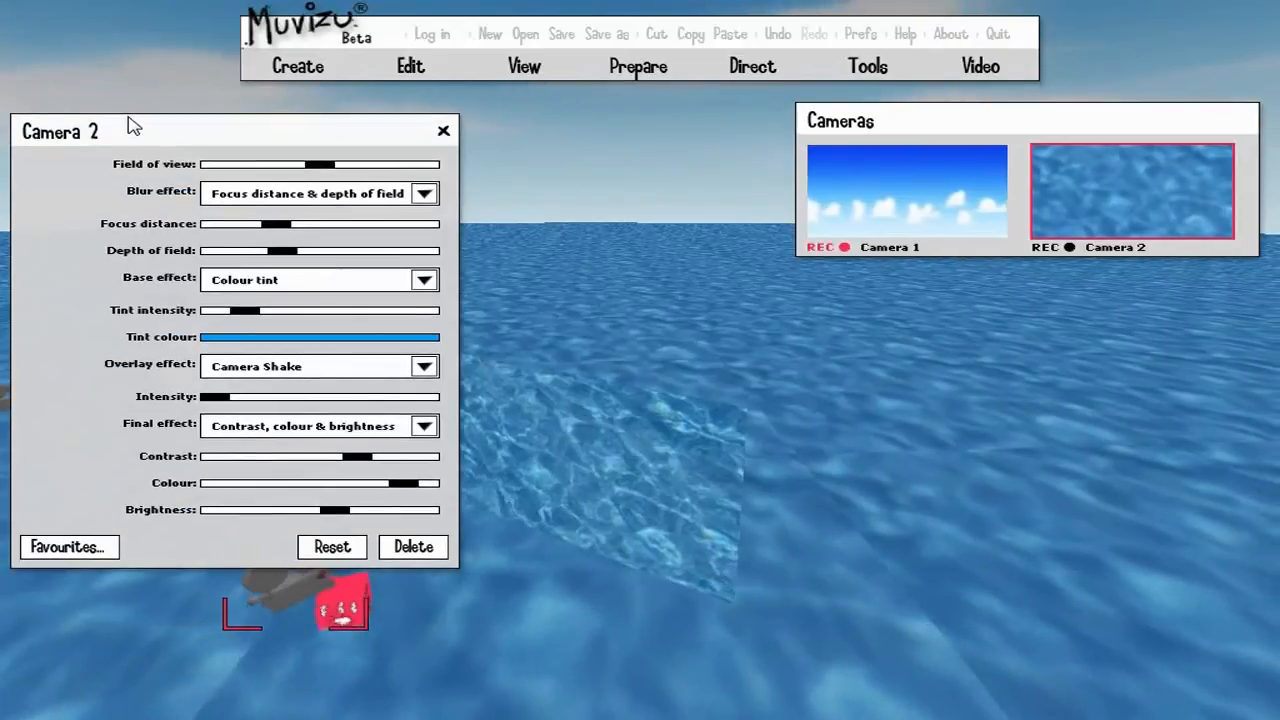
drag(354, 597, 354, 597)
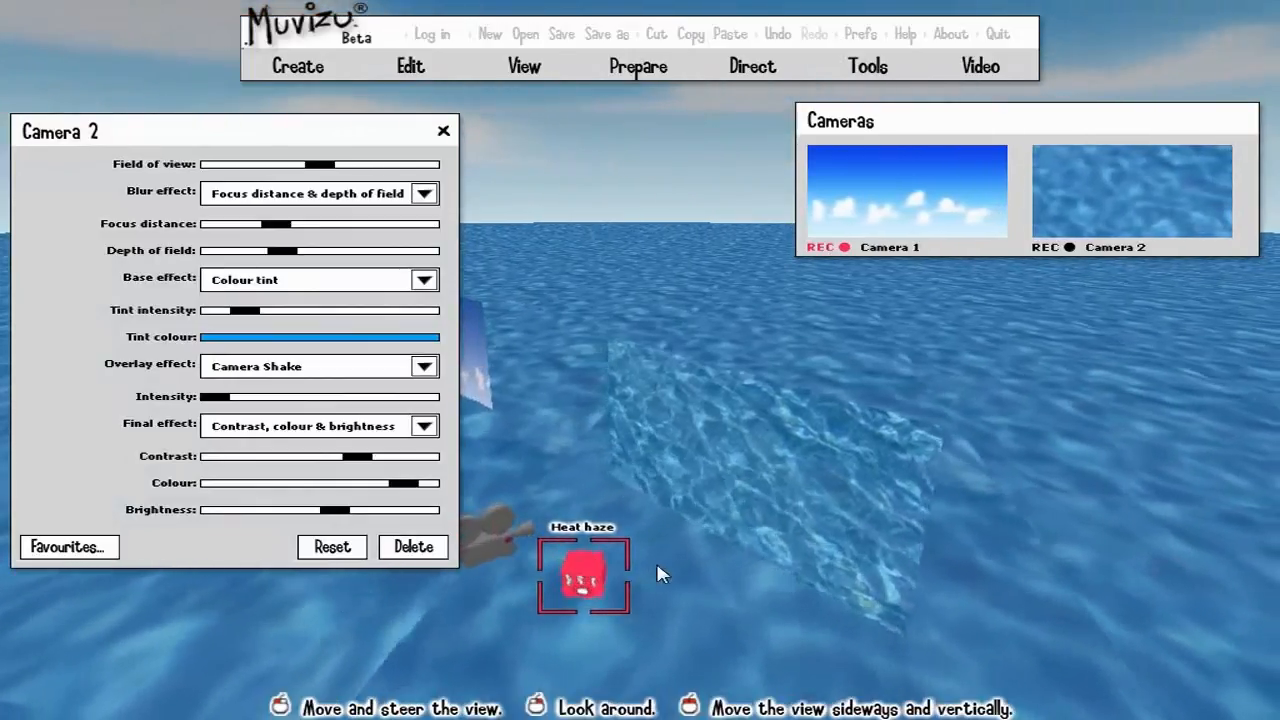
drag(831, 606, 807, 612)
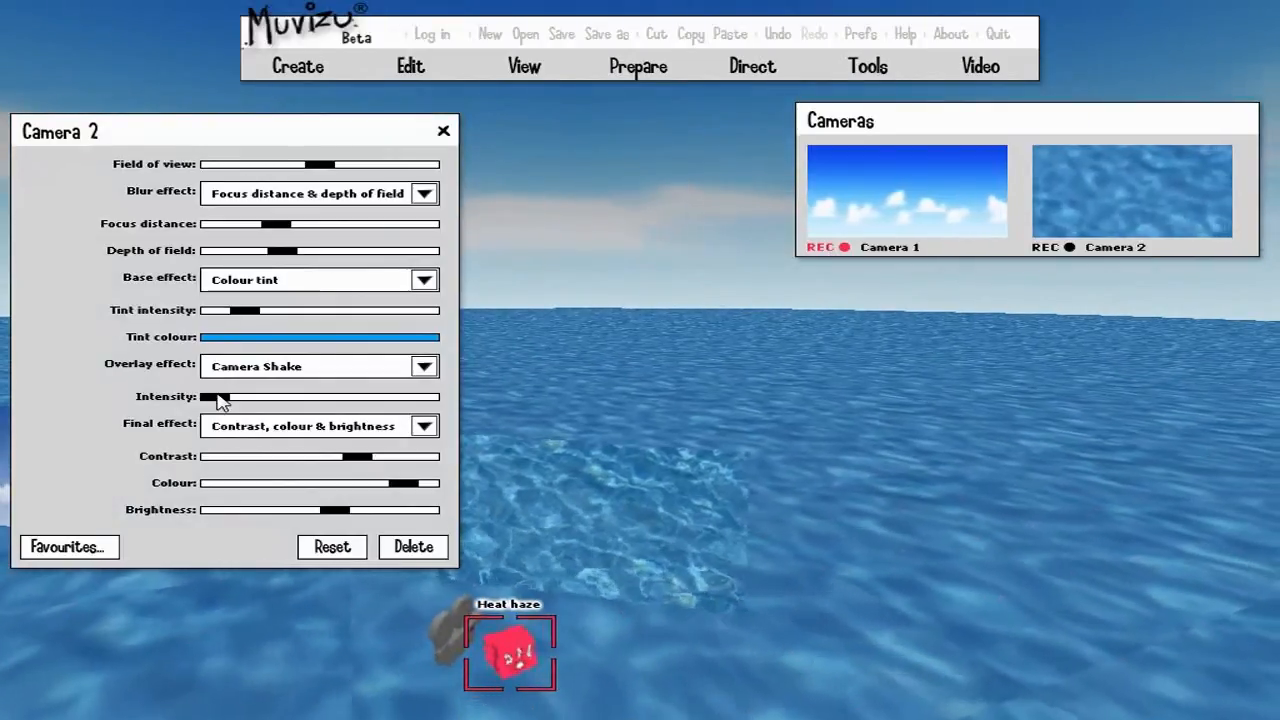
drag(221, 402, 217, 404)
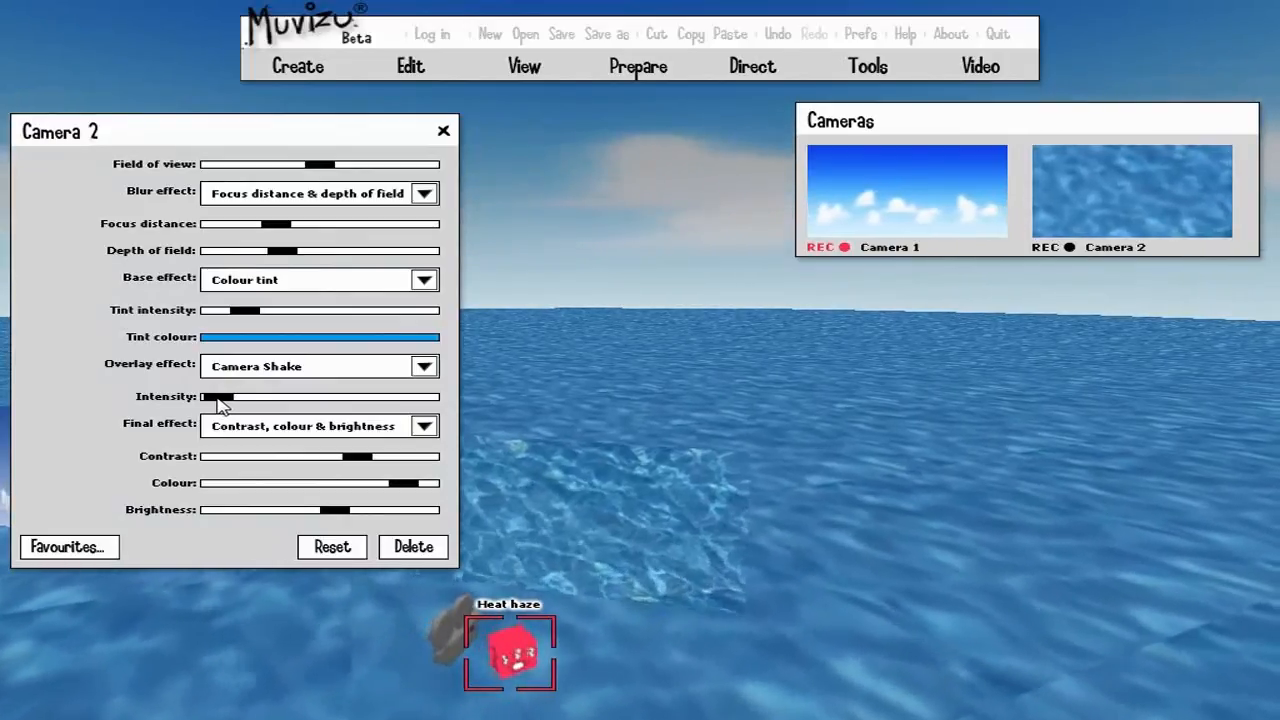
click(443, 130)
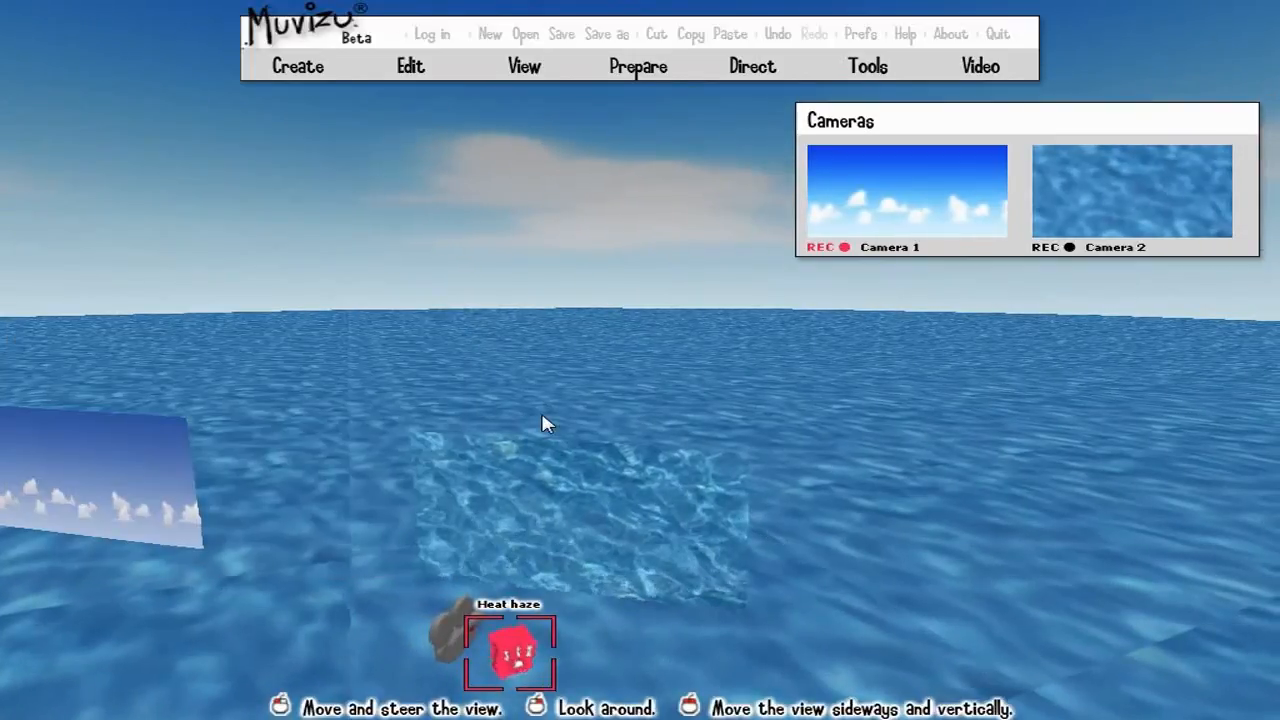
middle_drag(925, 553, 902, 541)
mouse_move(902, 541)
mouse_down()
mouse_move(872, 537)
mouse_move(888, 533)
mouse_up()
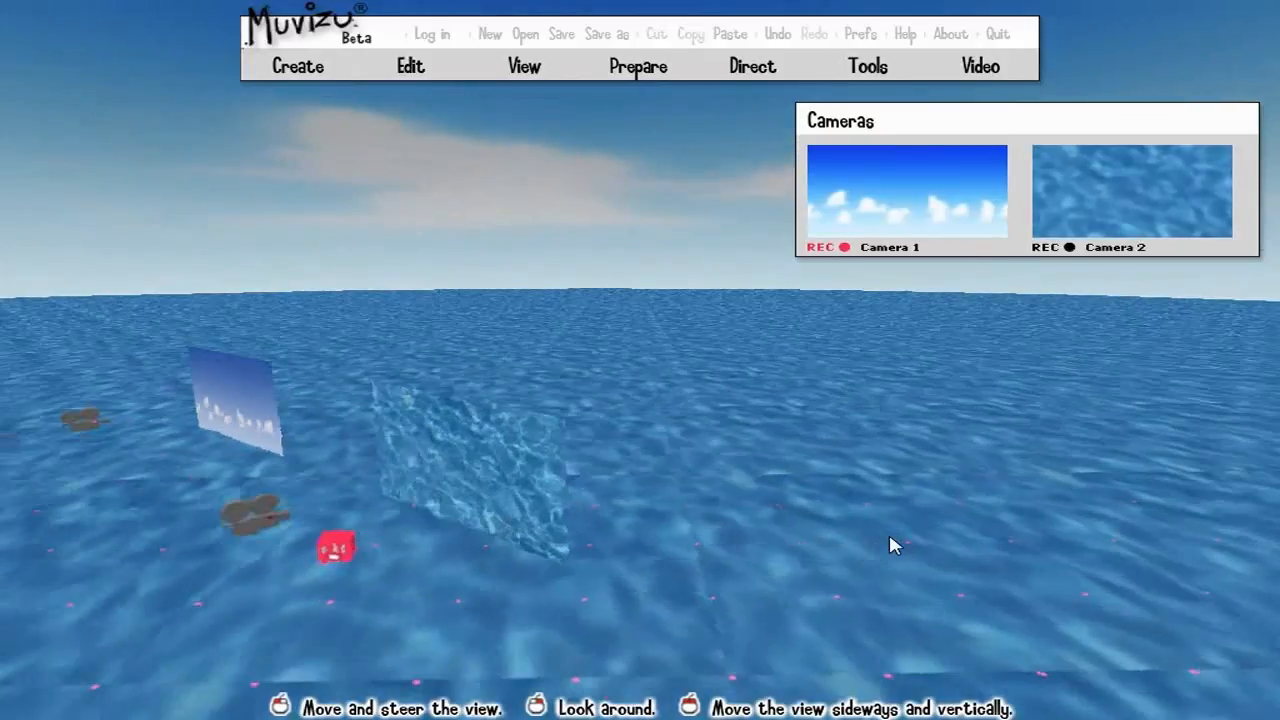
right_drag(888, 533, 900, 527)
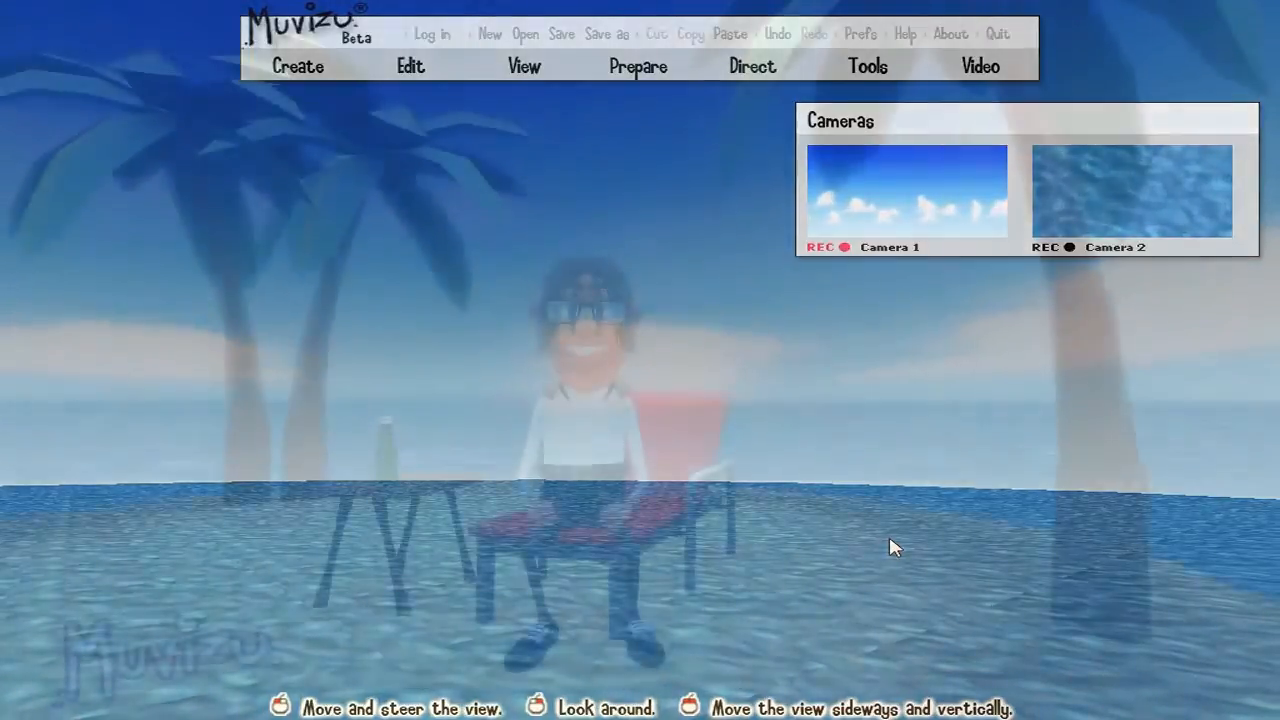